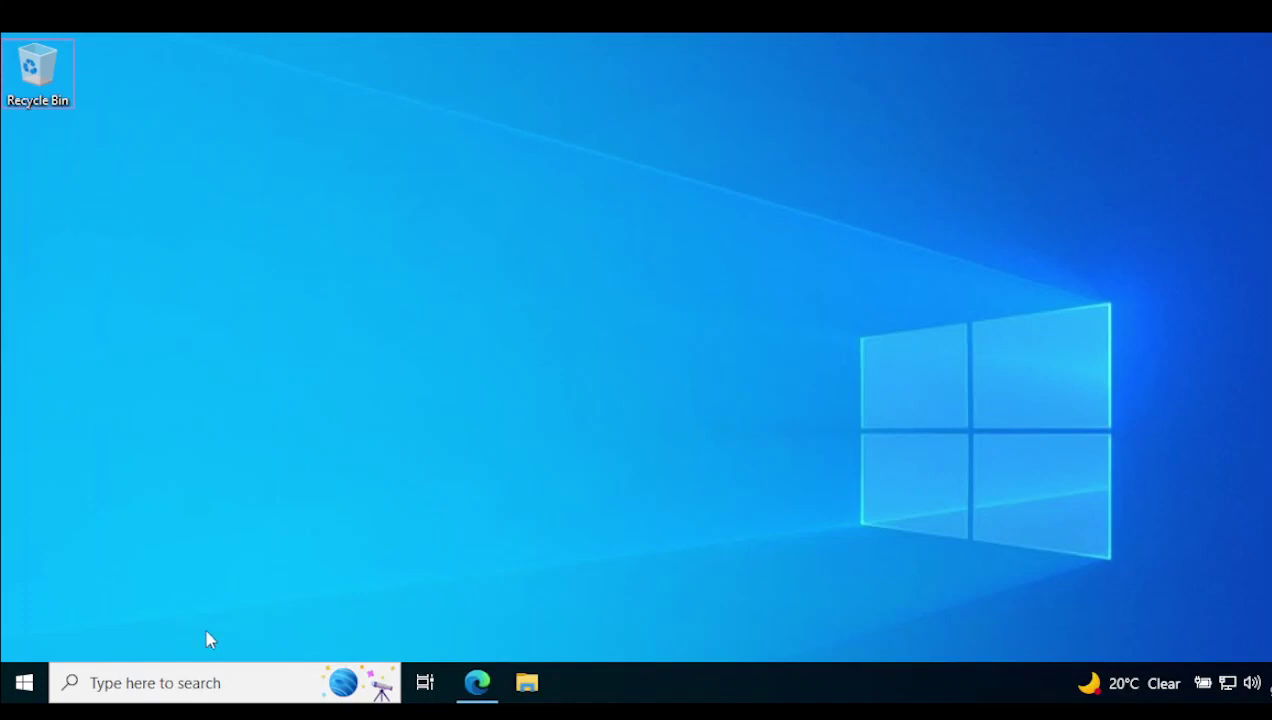
Go from the Start menu's account settings to the Access work or school page.
{"action": "left_click", "coordinate": [22, 684]}
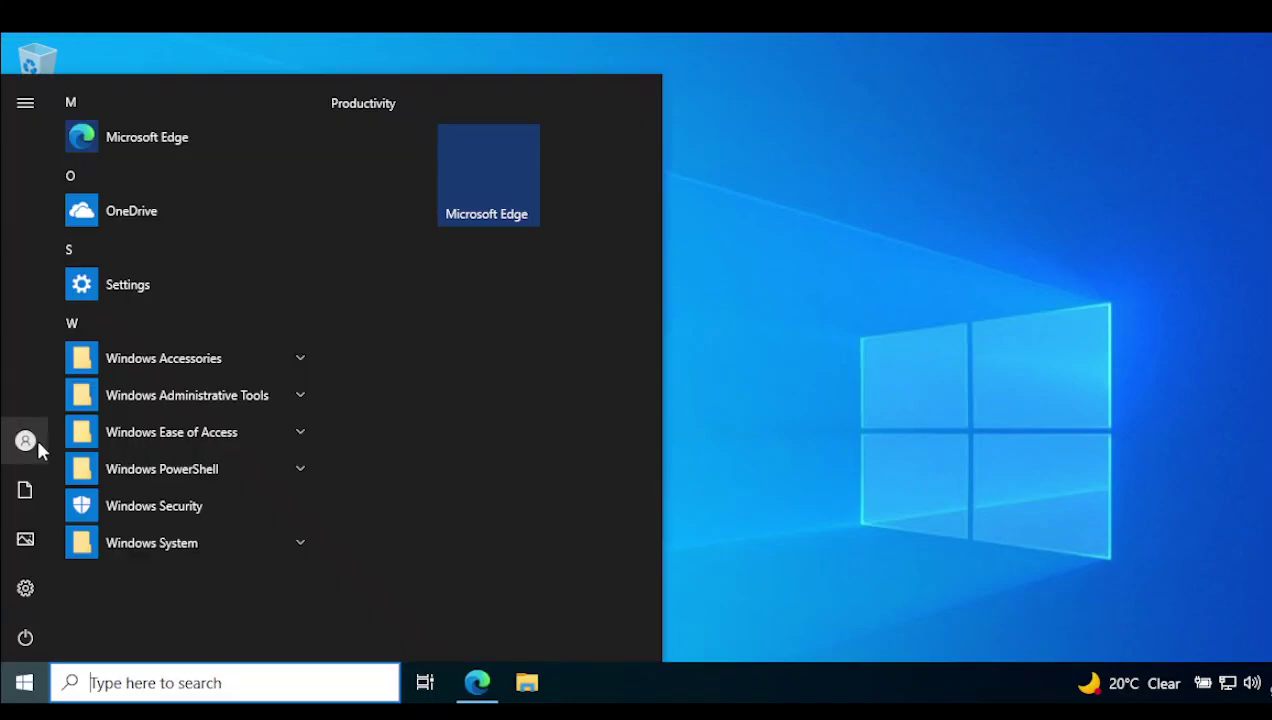
{"action": "left_click", "coordinate": [25, 441]}
{"action": "left_click", "coordinate": [66, 331]}
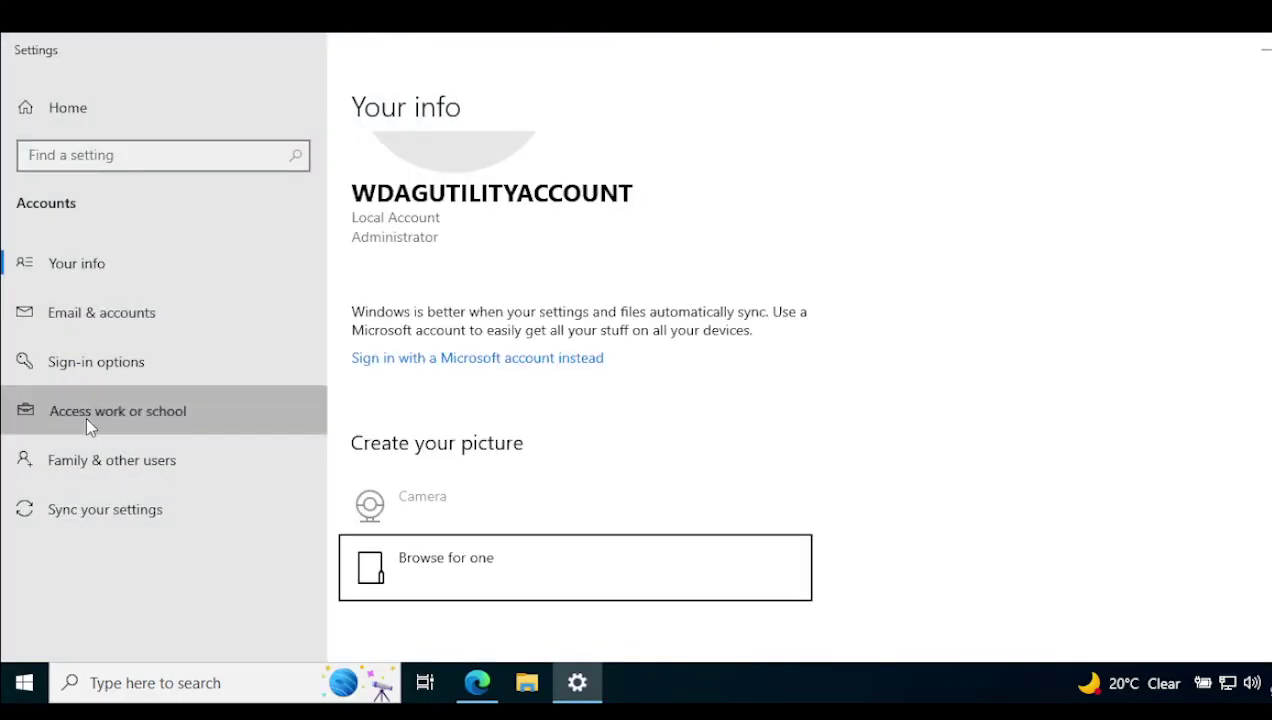
{"action": "left_click", "coordinate": [85, 415]}
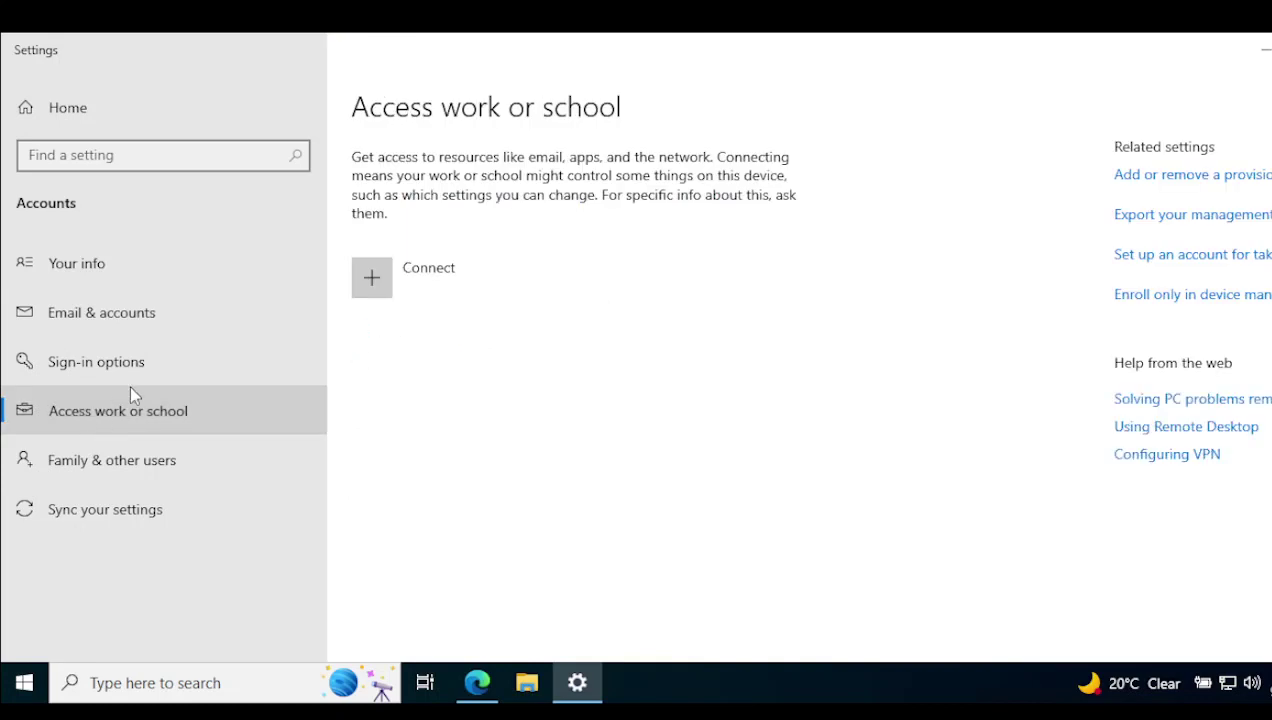
Choose Connect, then 'Join this device to Azure Active Directory'.
{"action": "left_click", "coordinate": [387, 292]}
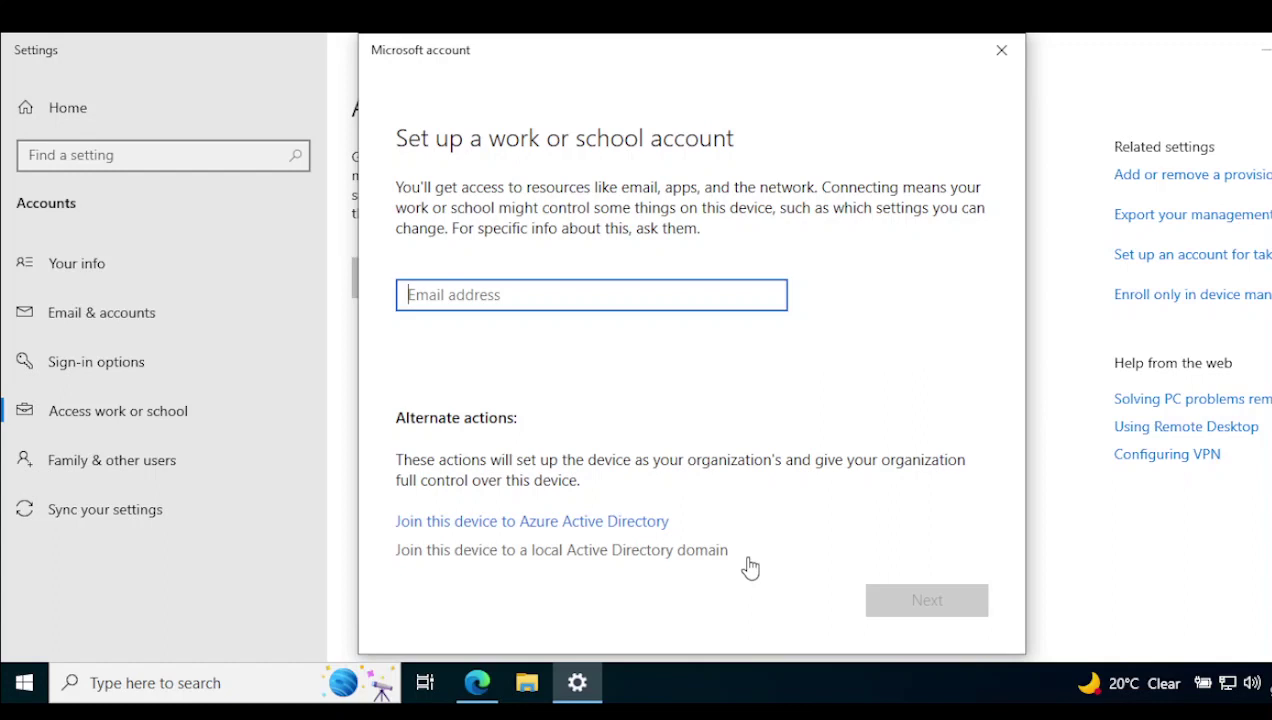
{"action": "left_click", "coordinate": [537, 528]}
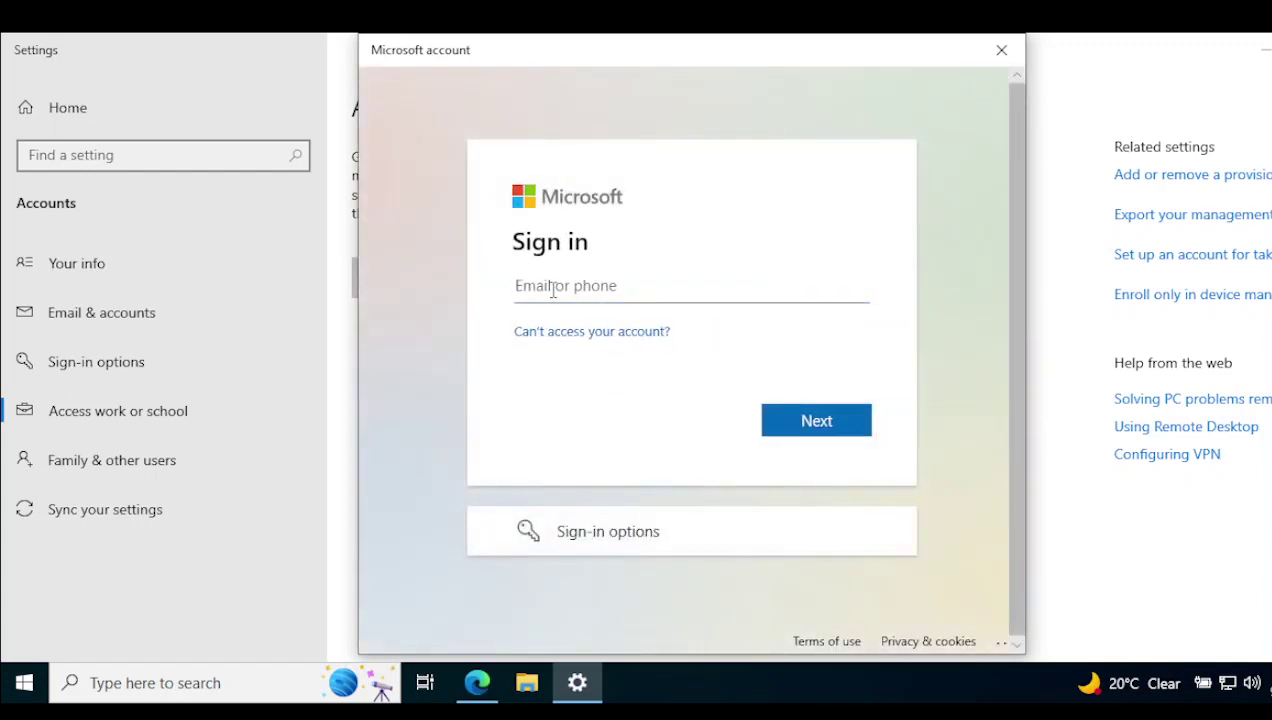
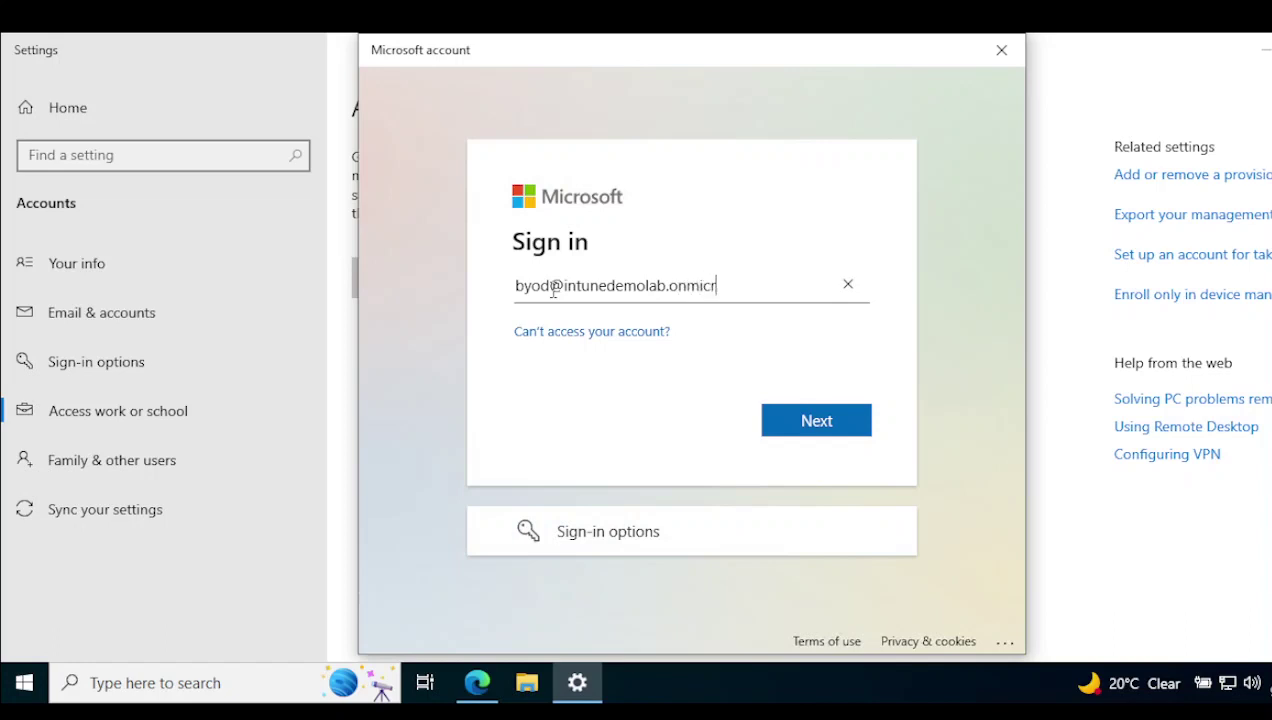
Sign in with the work account's email address and the account password.
{"action": "left_click", "coordinate": [788, 418]}
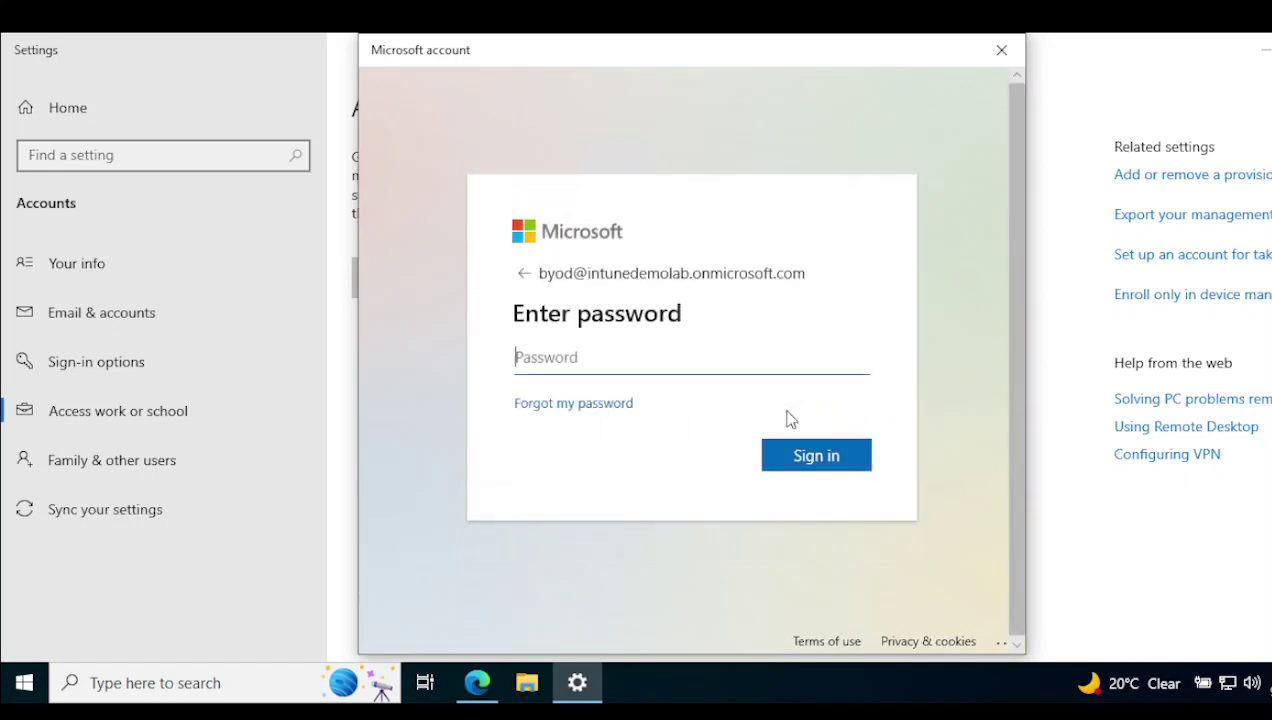
{"action": "key", "text": "Caps_Lock"}
{"action": "type", "text": "**********"}
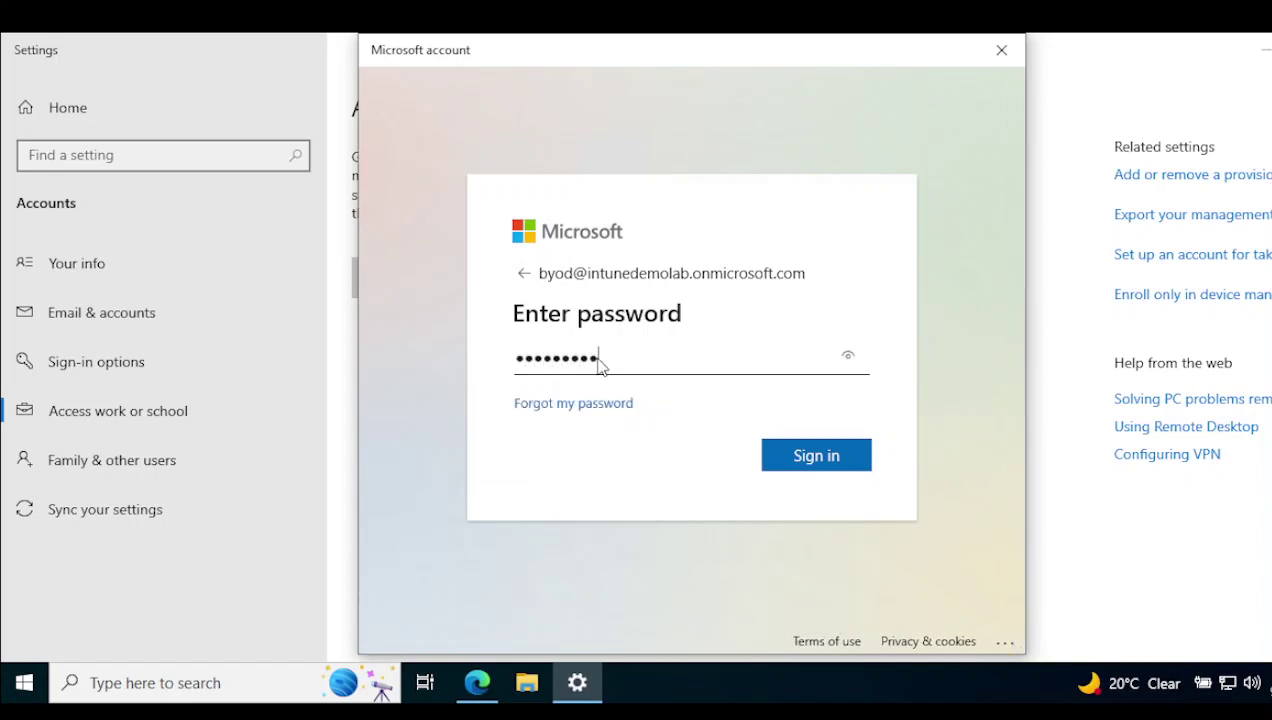
{"action": "key", "text": "Return"}
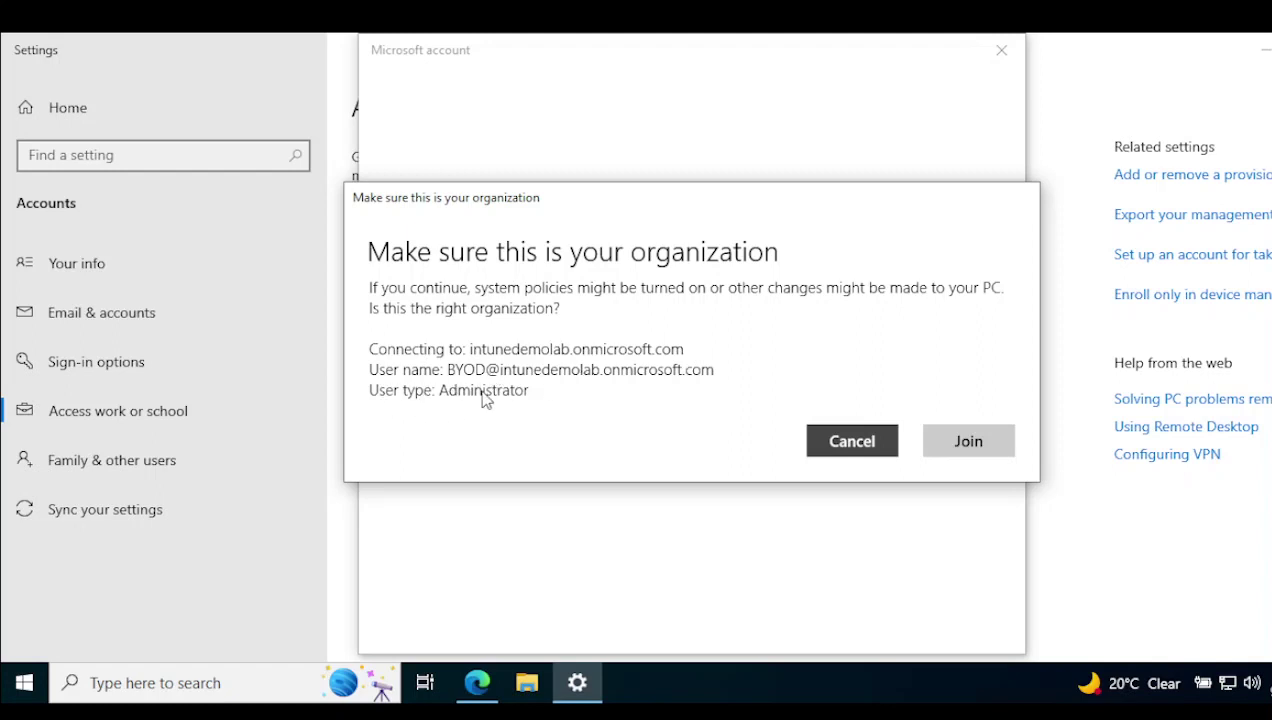
Confirm the Self organization with Join and wait for 'You're all set!'.
{"action": "left_click", "coordinate": [970, 448]}
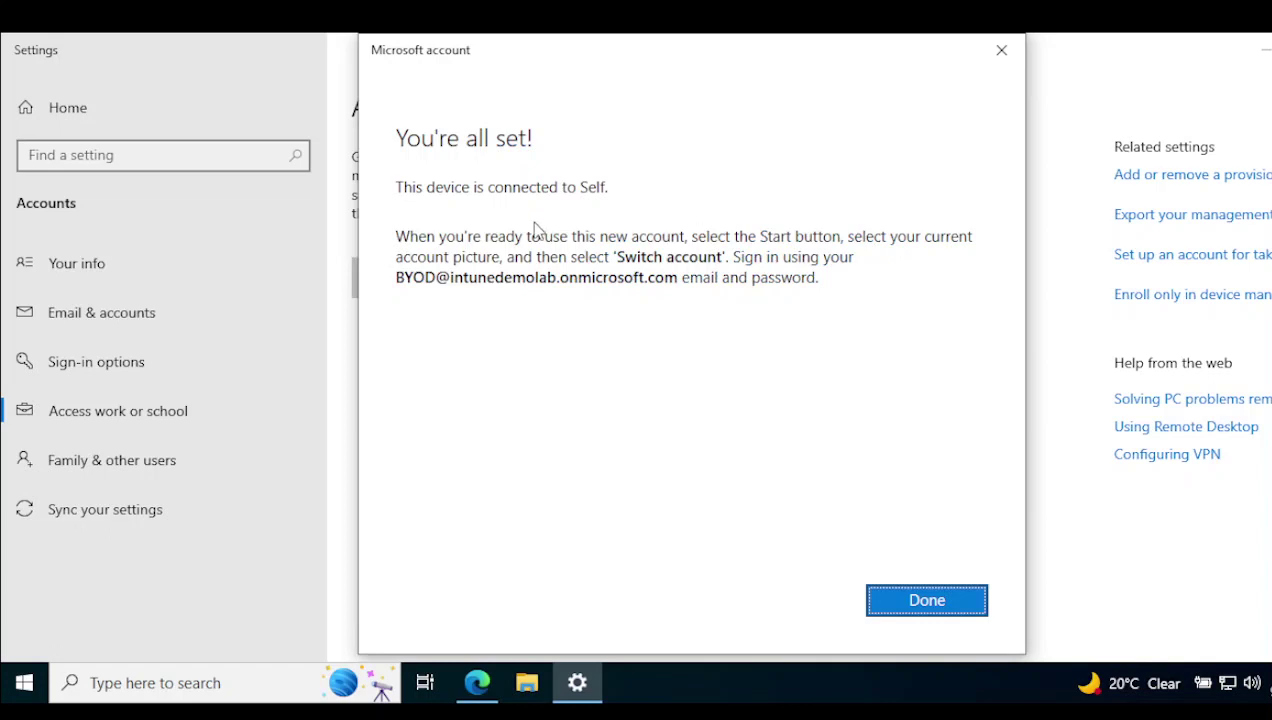
Close the setup message and open Info for the Self Azure AD connection.
{"action": "left_click", "coordinate": [584, 195]}
{"action": "left_click", "coordinate": [940, 600]}
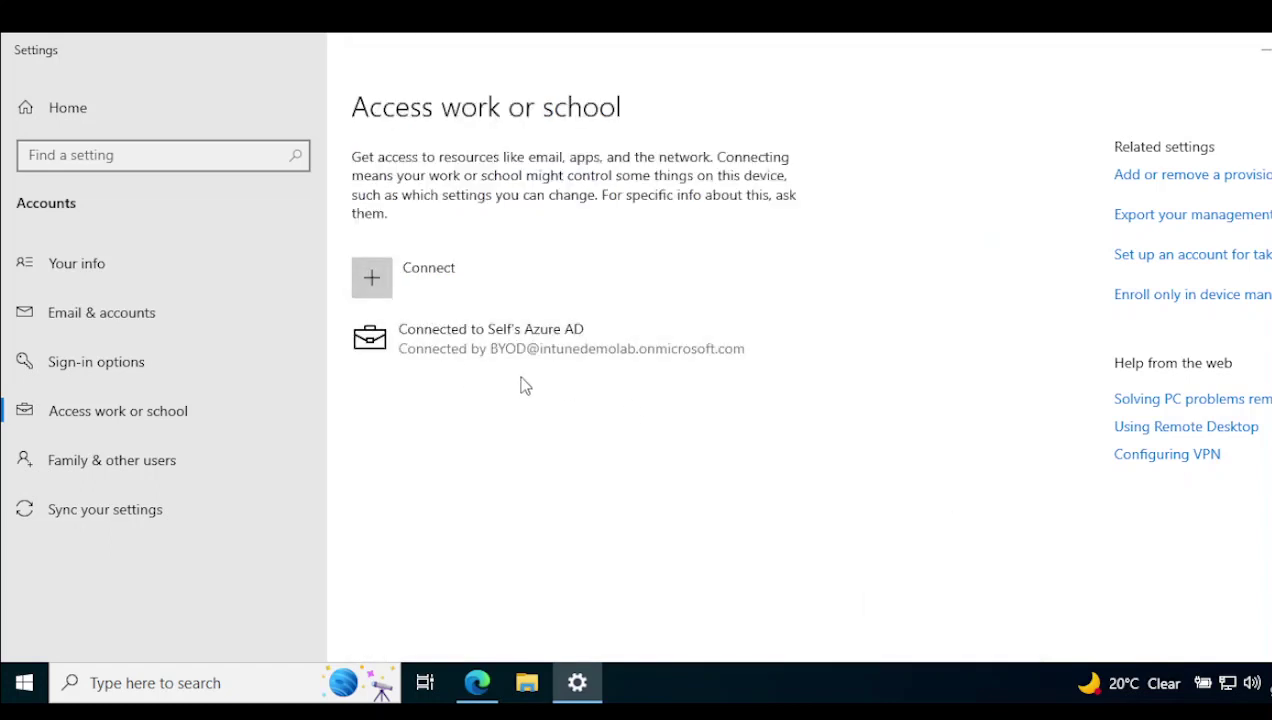
{"action": "left_click", "coordinate": [533, 364]}
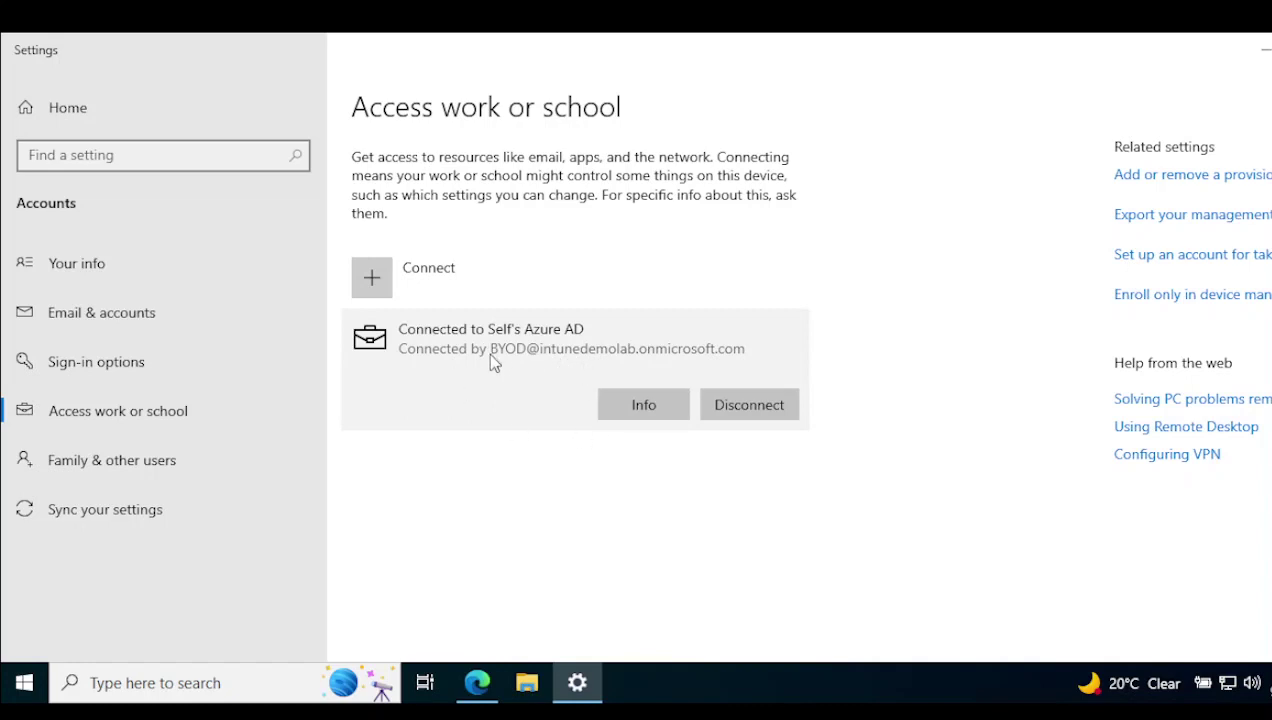
{"action": "left_click", "coordinate": [644, 410]}
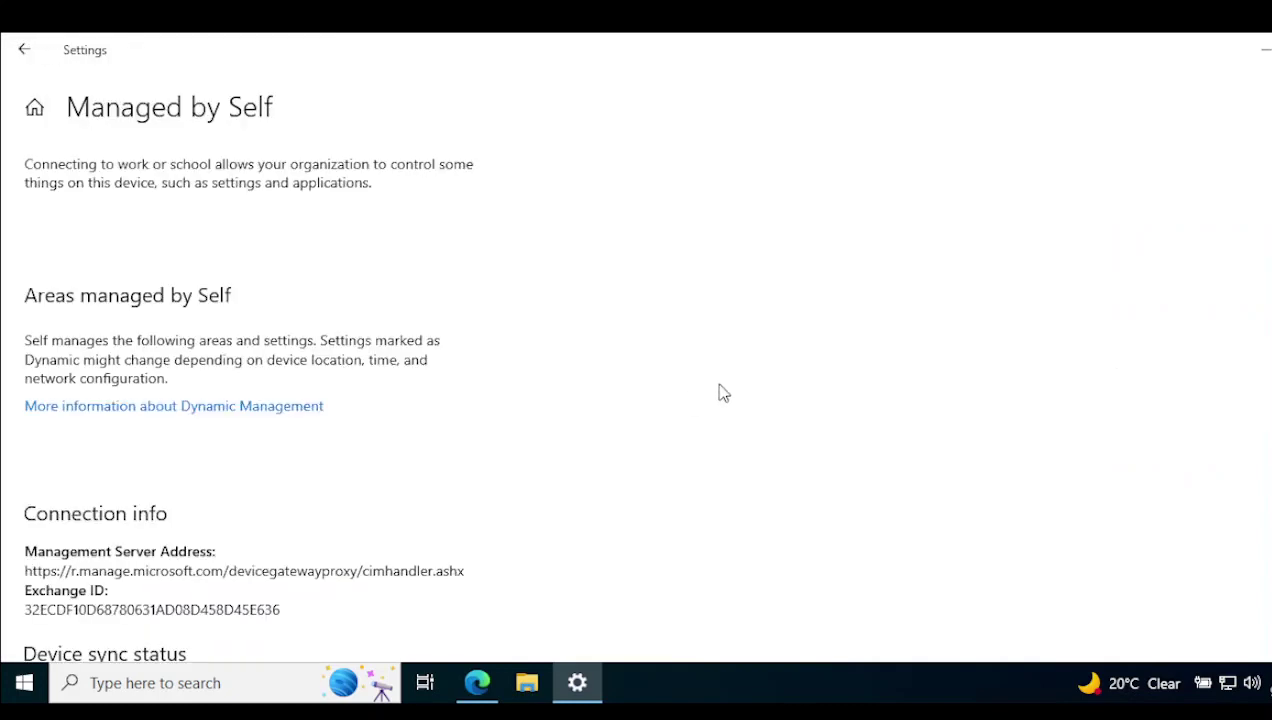
Start a device sync from the Managed by Self page.
{"action": "scroll", "coordinate": [248, 418], "scroll_direction": "down", "scroll_amount": 3}
{"action": "left_click", "coordinate": [56, 500]}
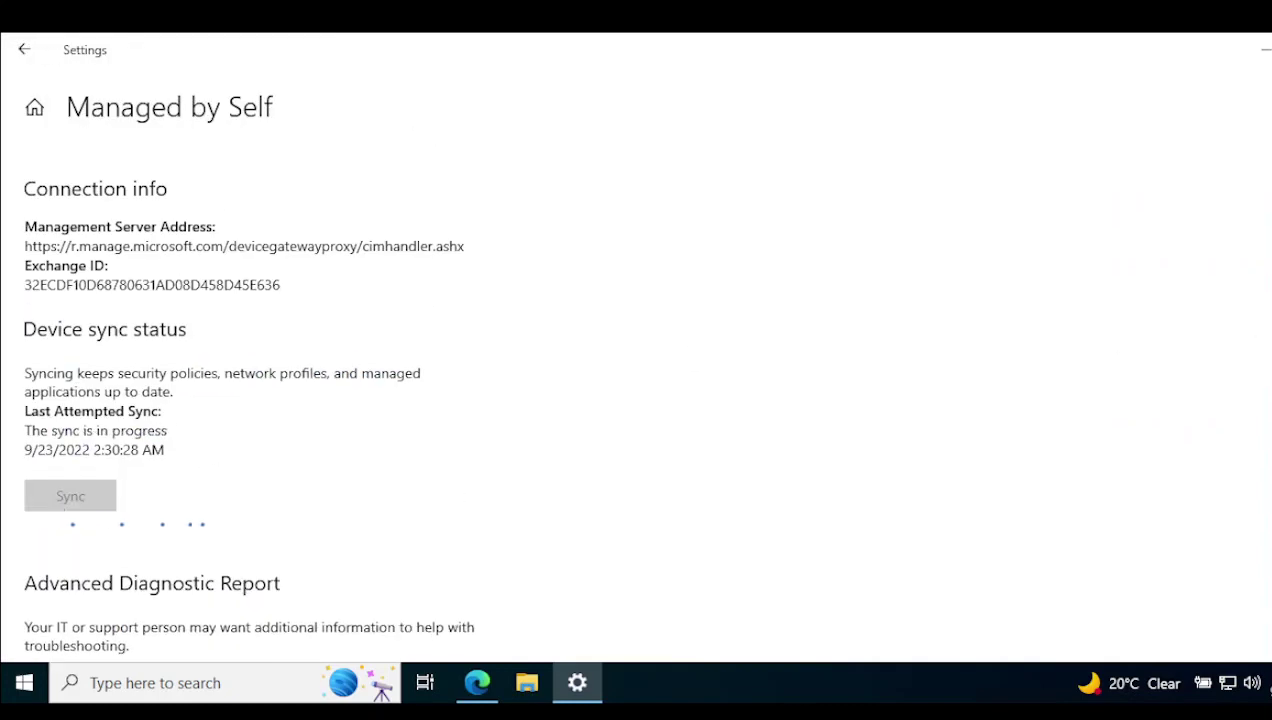
{"action": "scroll", "coordinate": [248, 400], "scroll_direction": "up", "scroll_amount": 1}
{"action": "scroll", "coordinate": [248, 400], "scroll_direction": "down", "scroll_amount": 2}
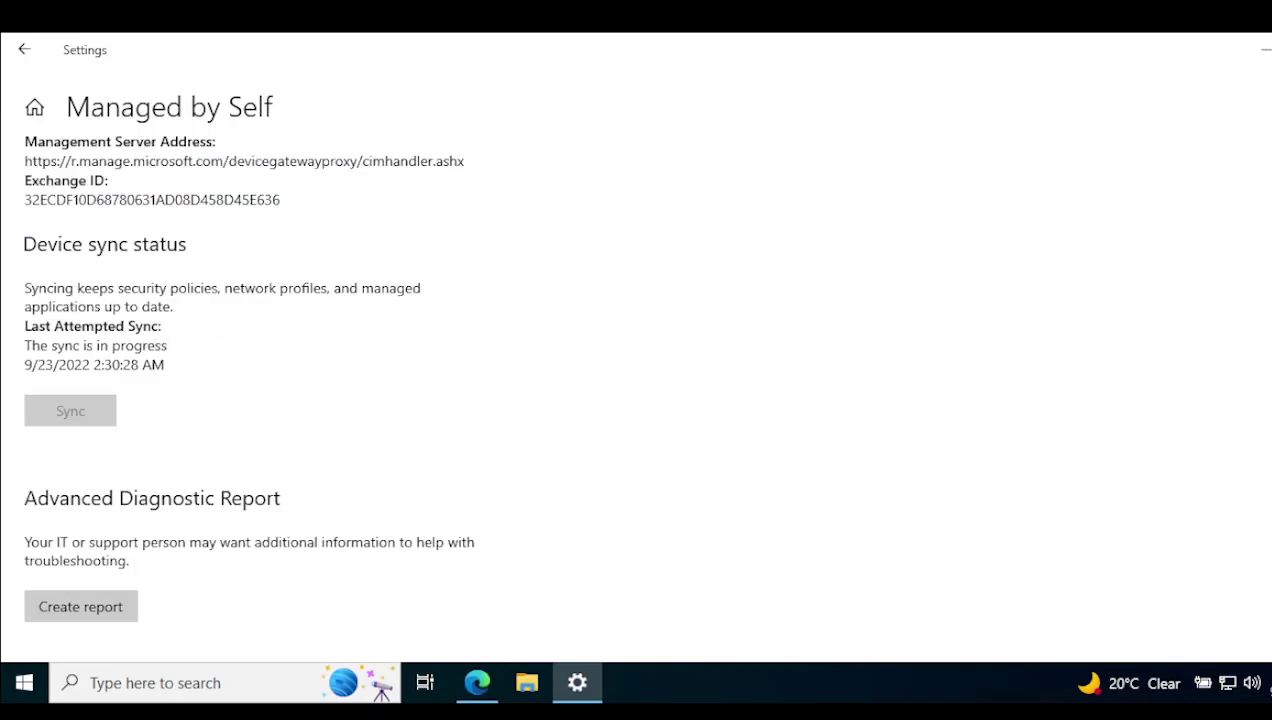
Launch Command Prompt as administrator from Windows search.
{"action": "left_click", "coordinate": [231, 680]}
{"action": "type", "text": "cmd"}
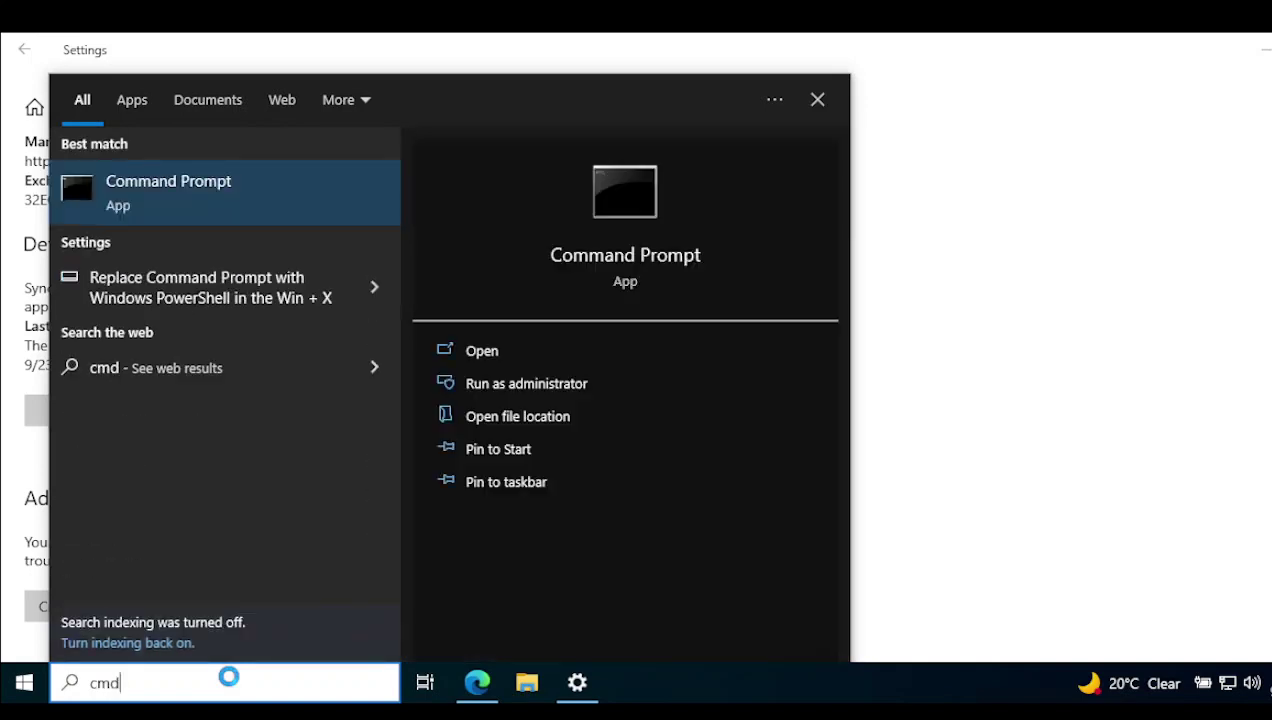
{"action": "key", "text": "ctrl+shift+Return"}
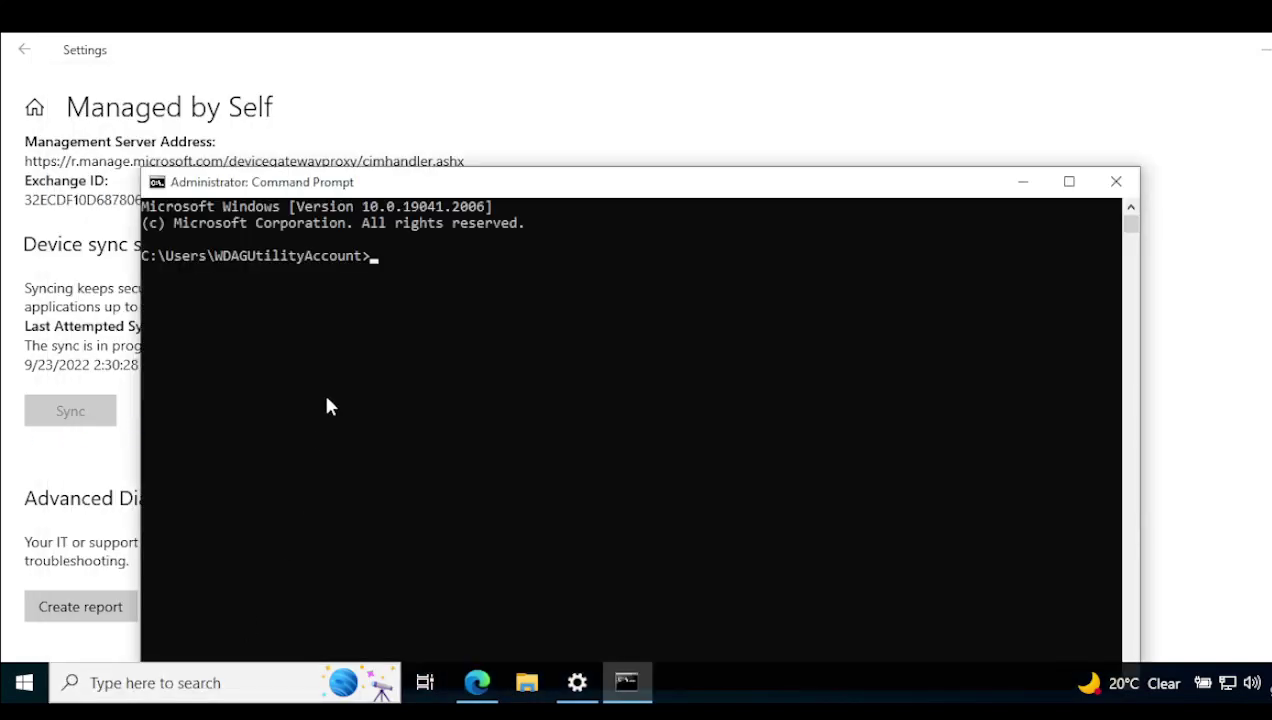
Run dsregcmd /status, correcting the mistyped backslash before rerunning it.
{"action": "type", "text": "dsreg"}
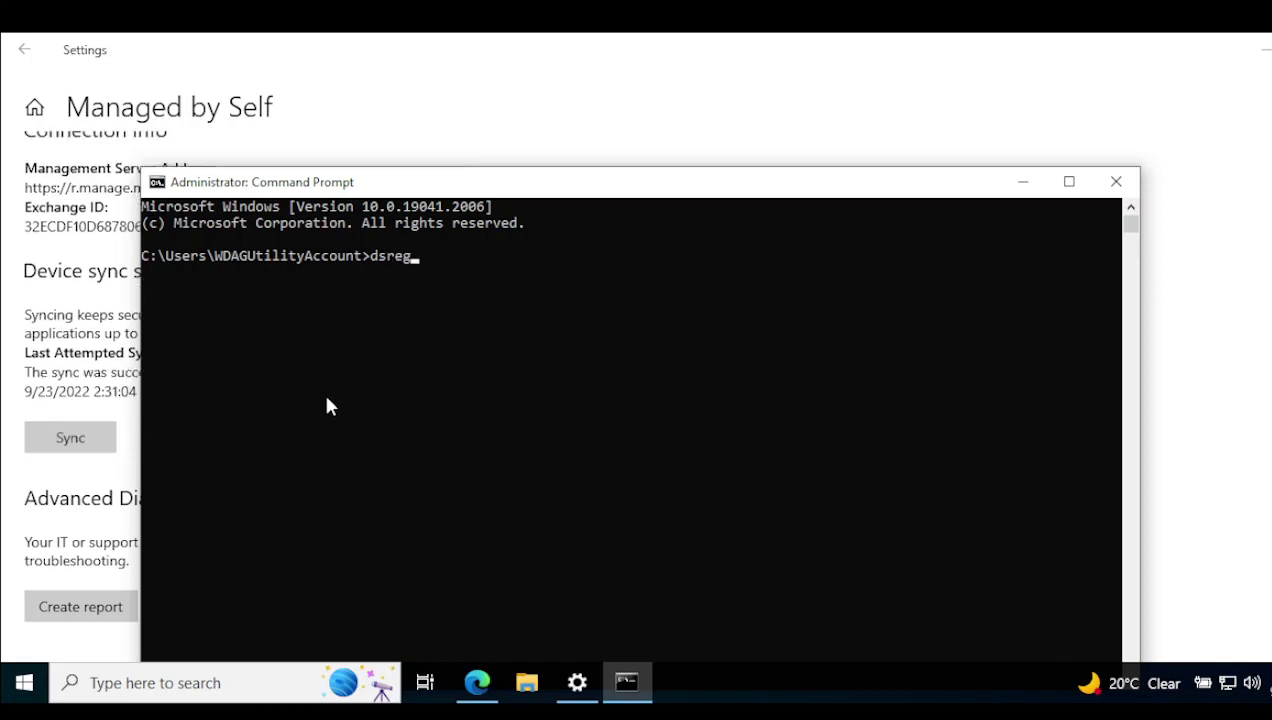
{"action": "type", "text": "cmd \\status"}
{"action": "key", "text": "Return"}
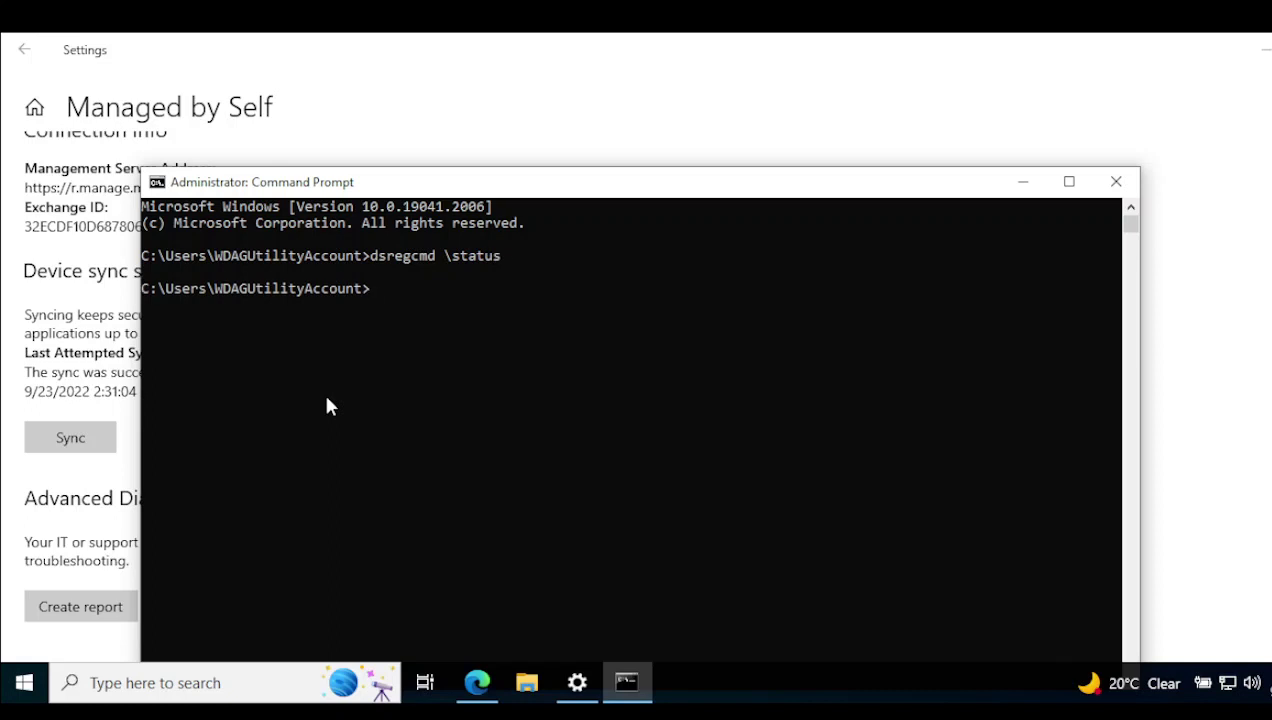
{"action": "key", "text": "Up"}
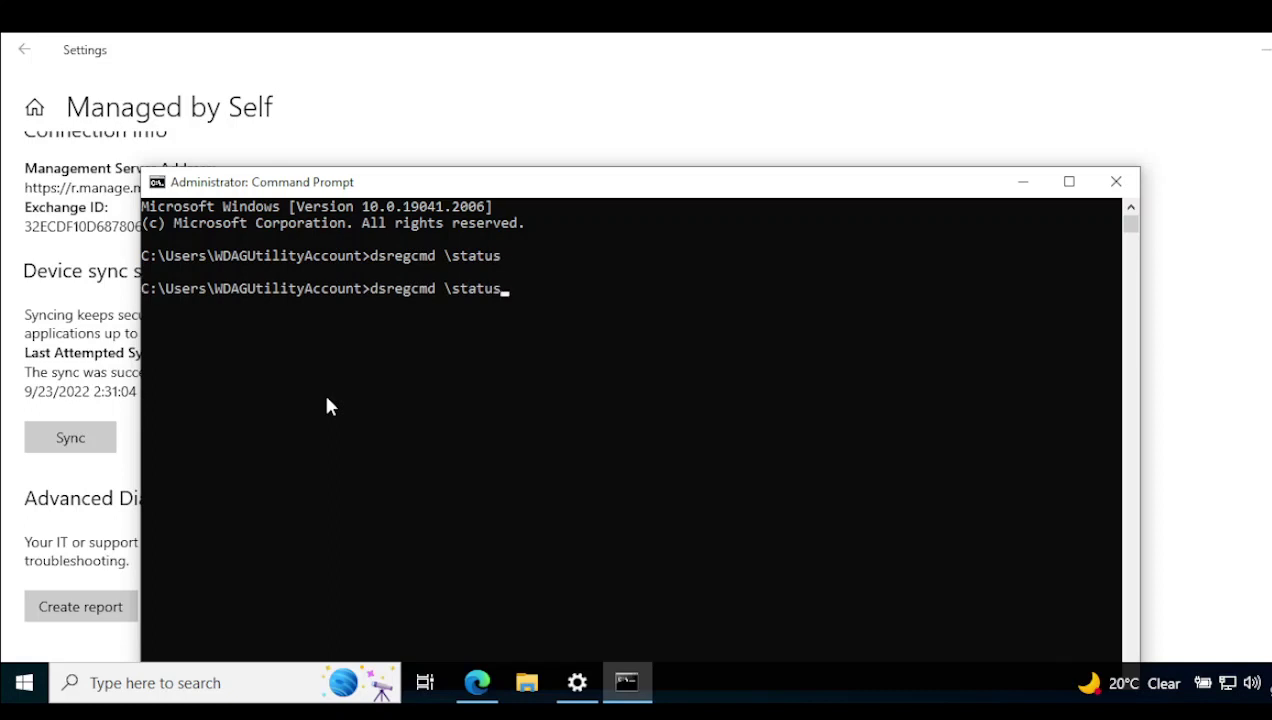
{"action": "key", "text": "Left"}
{"action": "key", "text": "Left"}
{"action": "key", "text": "Left"}
{"action": "key", "text": "Left"}
{"action": "key", "text": "Left"}
{"action": "key", "text": "BackSpace"}
{"action": "type", "text": "/"}
{"action": "key", "text": "Return"}
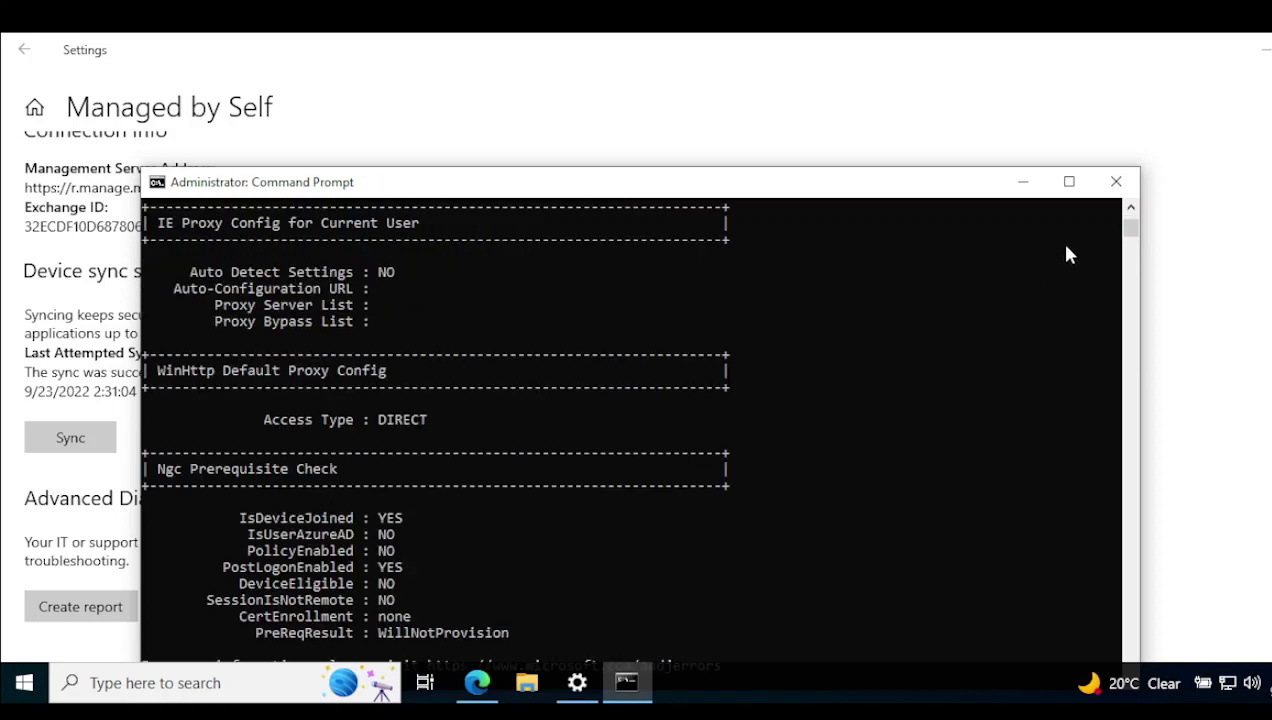
Make the console taller and scroll to the top of the dsregcmd output.
{"action": "left_click_drag", "start_coordinate": [917, 166], "coordinate": [897, 64]}
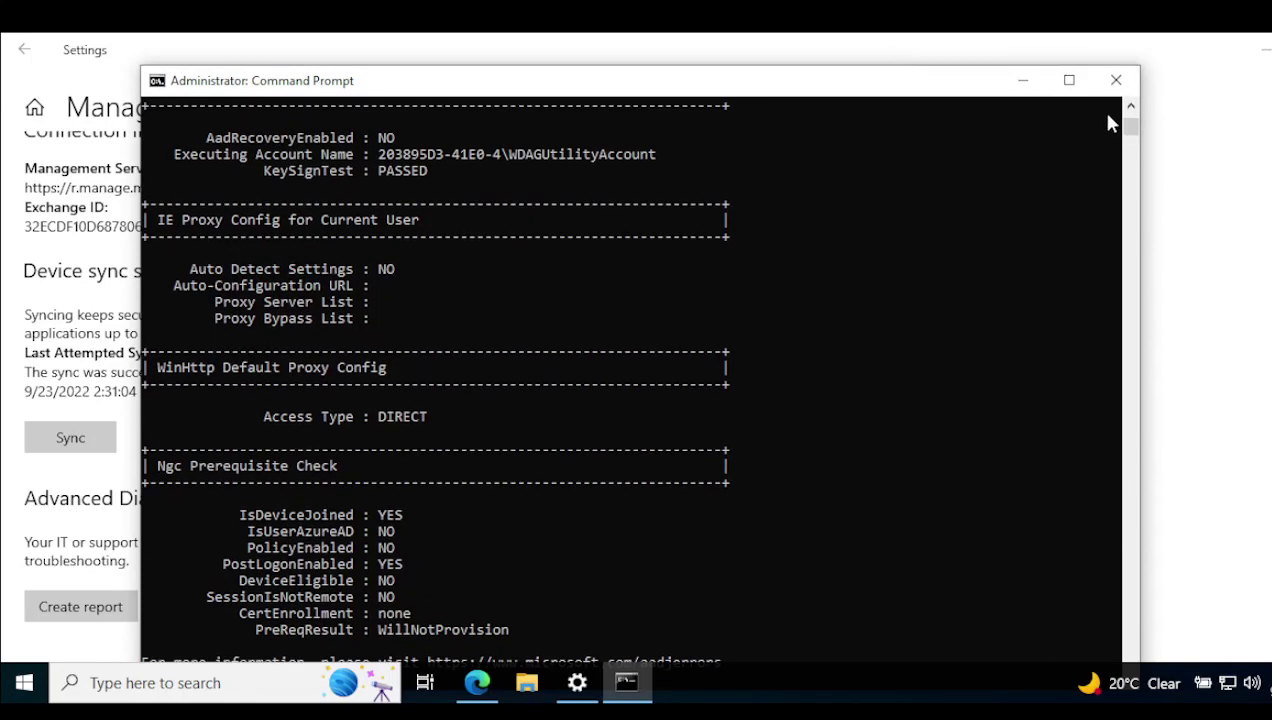
{"action": "scroll", "coordinate": [1130, 106], "scroll_direction": "up", "scroll_amount": 3}
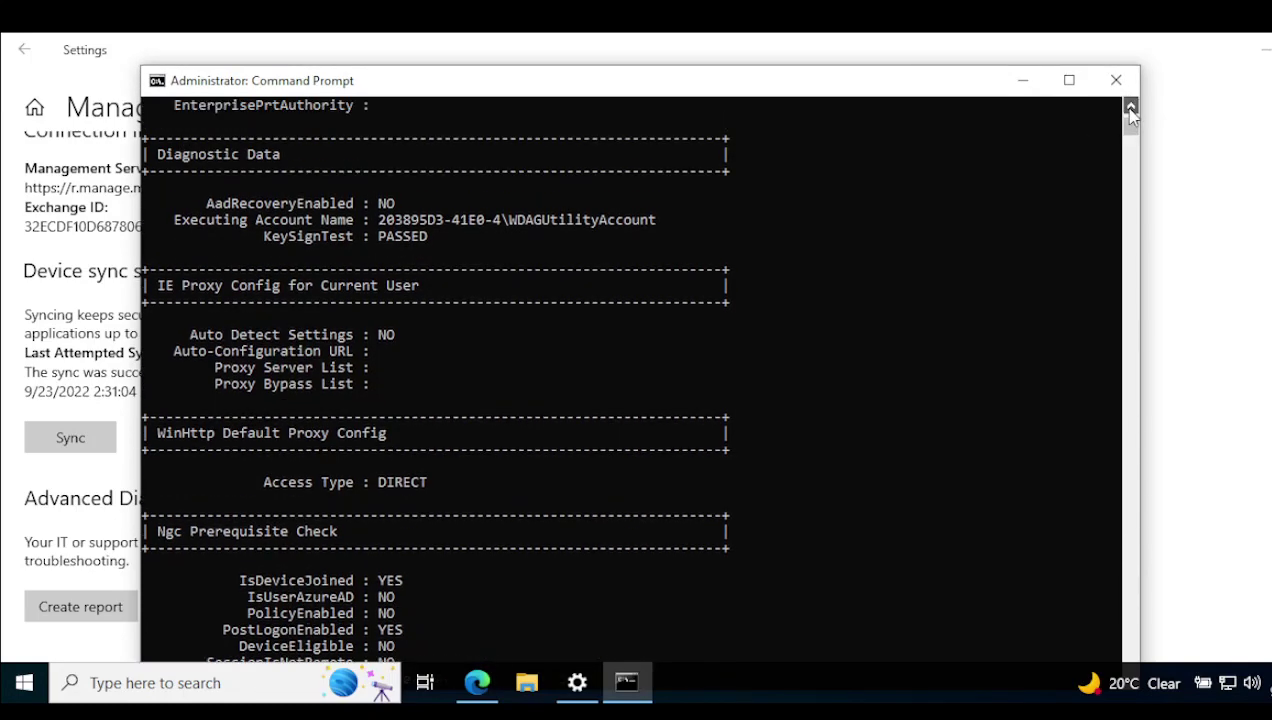
{"action": "scroll", "coordinate": [1131, 108], "scroll_direction": "up", "scroll_amount": 4}
{"action": "scroll", "coordinate": [1133, 108], "scroll_direction": "up", "scroll_amount": 8}
{"action": "scroll", "coordinate": [1133, 108], "scroll_direction": "up", "scroll_amount": 10}
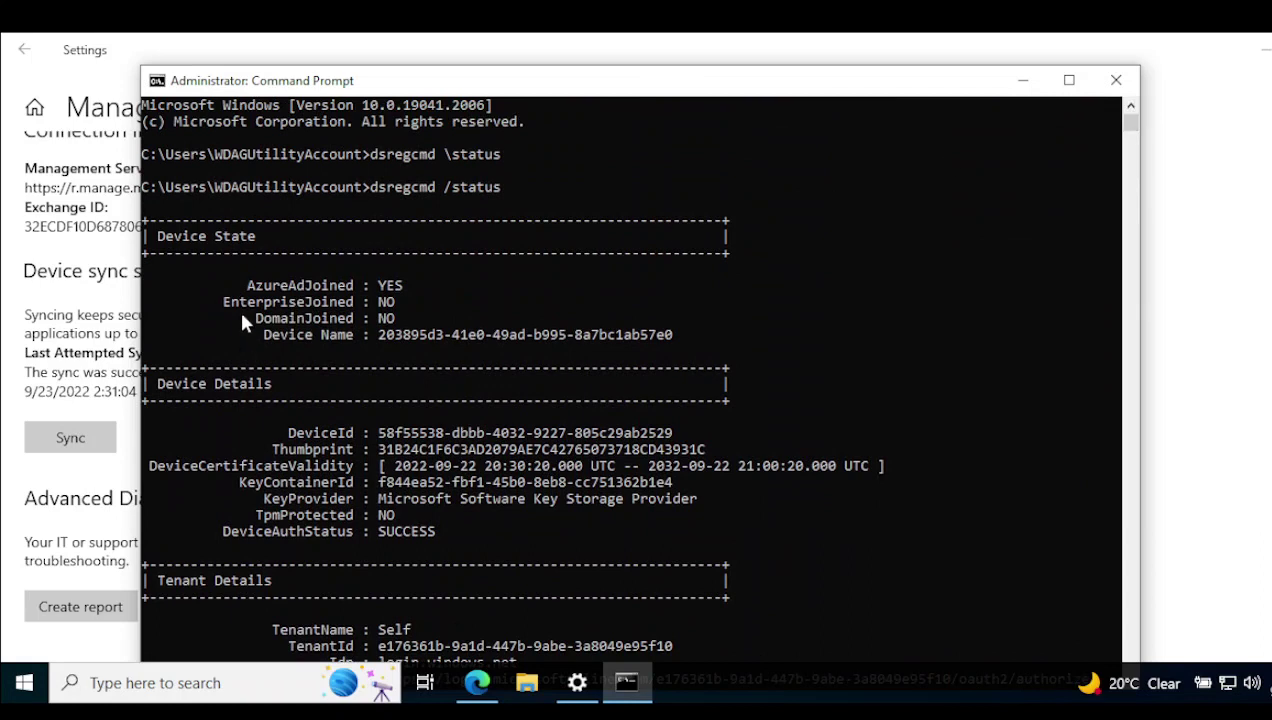
Highlight the AzureAdJoined: YES, Device Name, DeviceId and Thumbprint lines, then clear the selection.
{"action": "left_click_drag", "start_coordinate": [247, 285], "coordinate": [288, 289]}
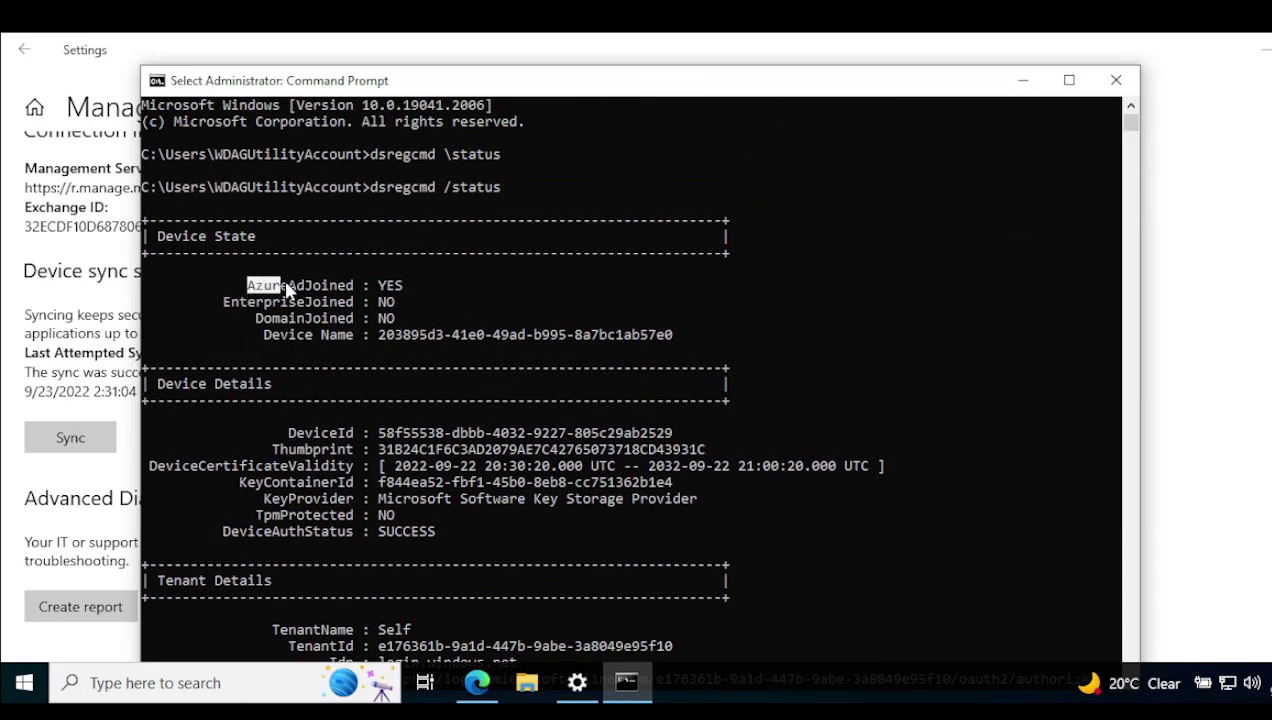
{"action": "double_click", "coordinate": [388, 286]}
{"action": "left_click_drag", "start_coordinate": [266, 337], "coordinate": [508, 339]}
{"action": "left_click_drag", "start_coordinate": [290, 433], "coordinate": [375, 436]}
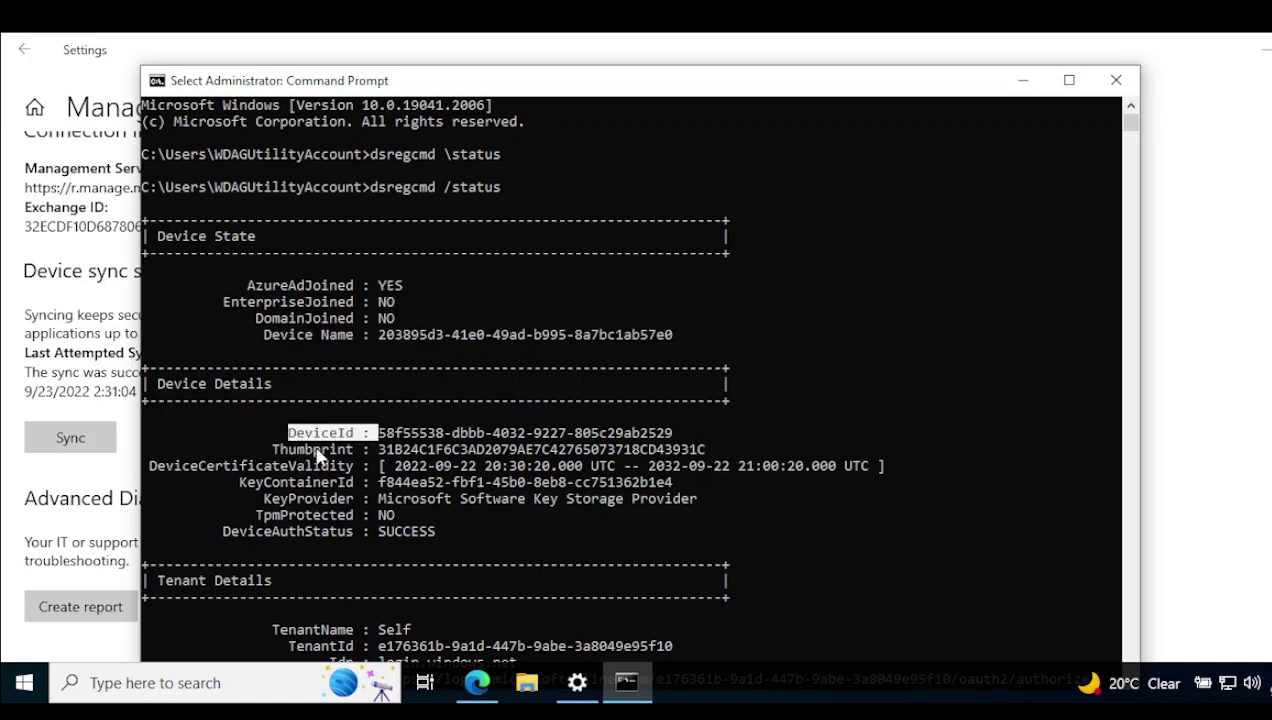
{"action": "left_click_drag", "start_coordinate": [274, 446], "coordinate": [360, 464]}
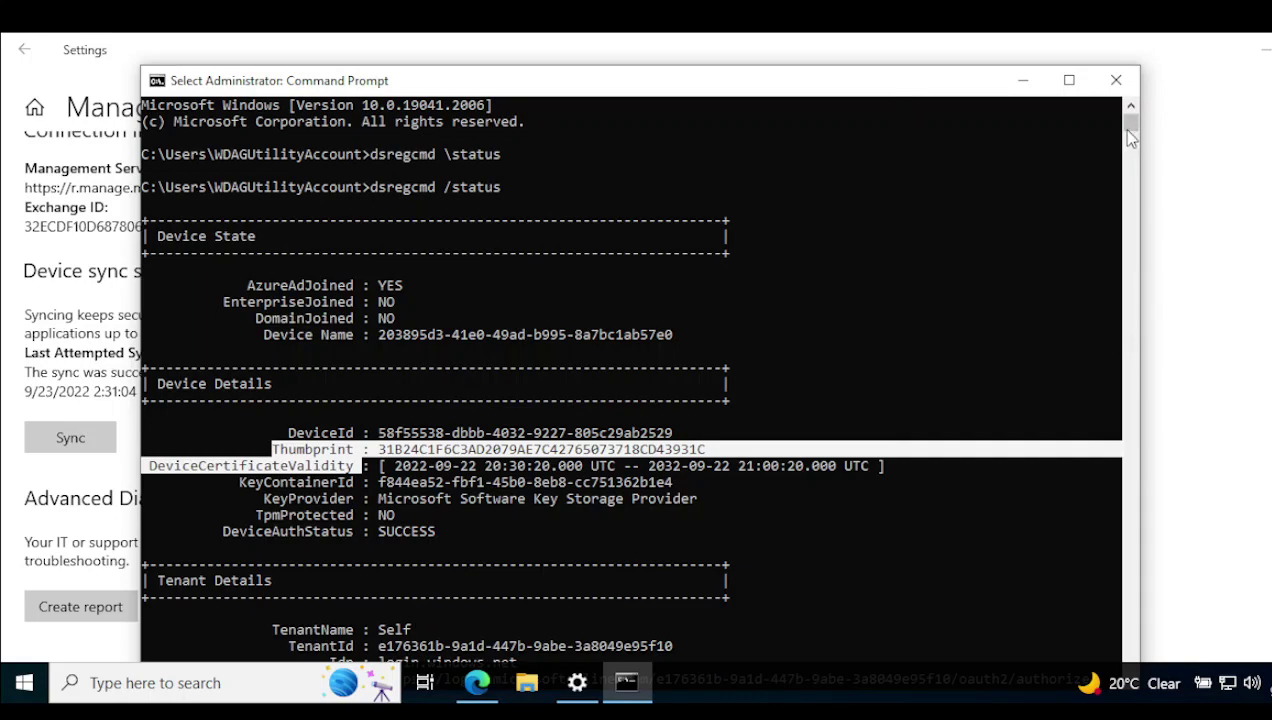
{"action": "left_click_drag", "start_coordinate": [1130, 125], "coordinate": [1130, 118]}
{"action": "right_click", "coordinate": [479, 497]}
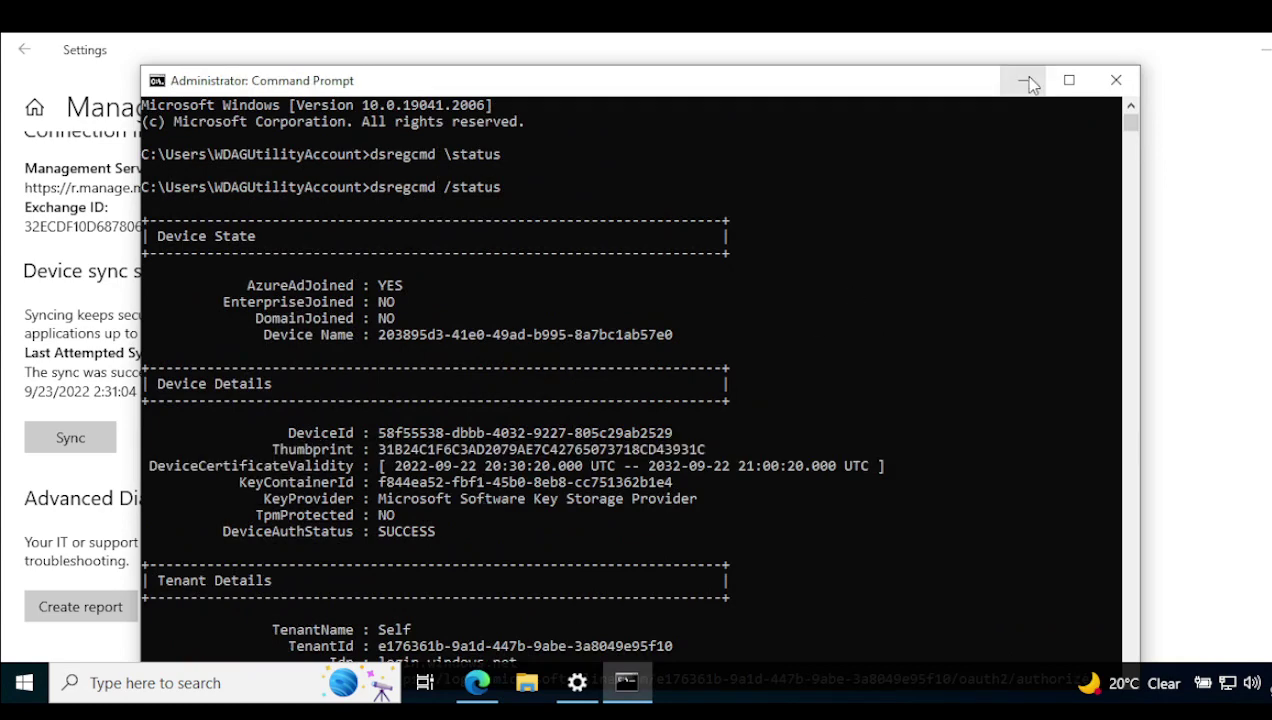
{"action": "left_click", "coordinate": [1069, 80]}
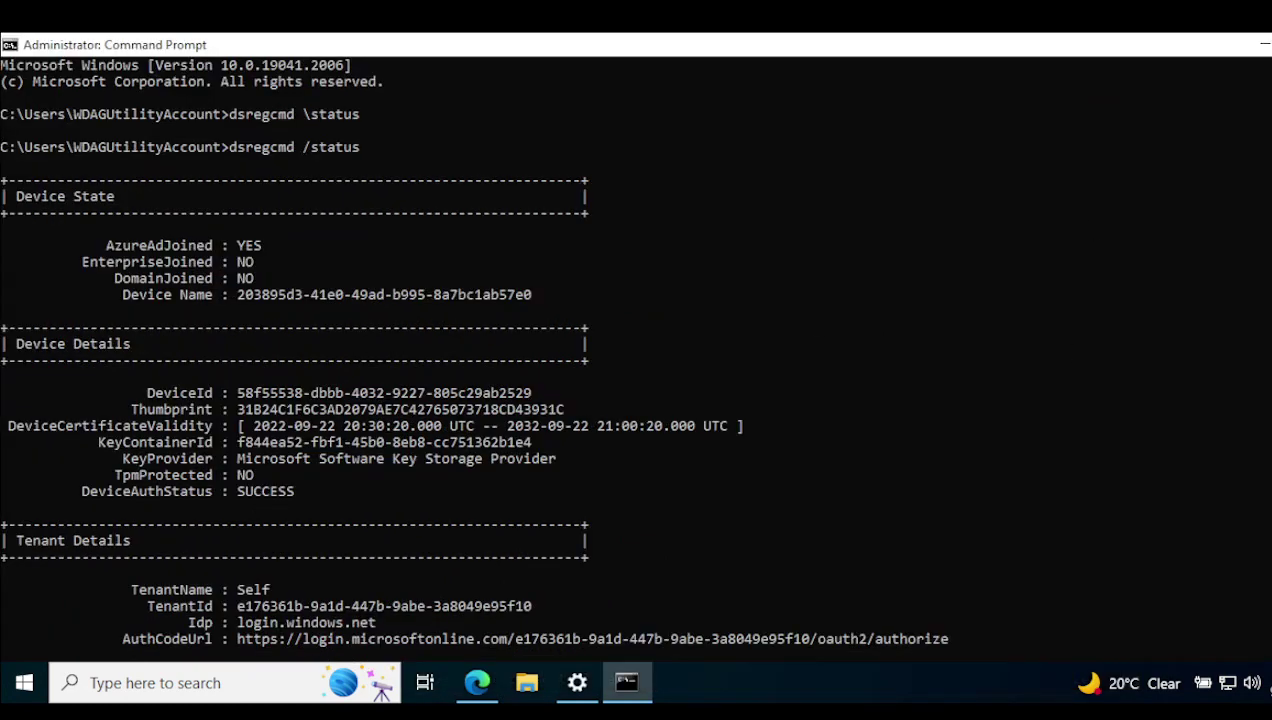
{"action": "left_click", "coordinate": [308, 568]}
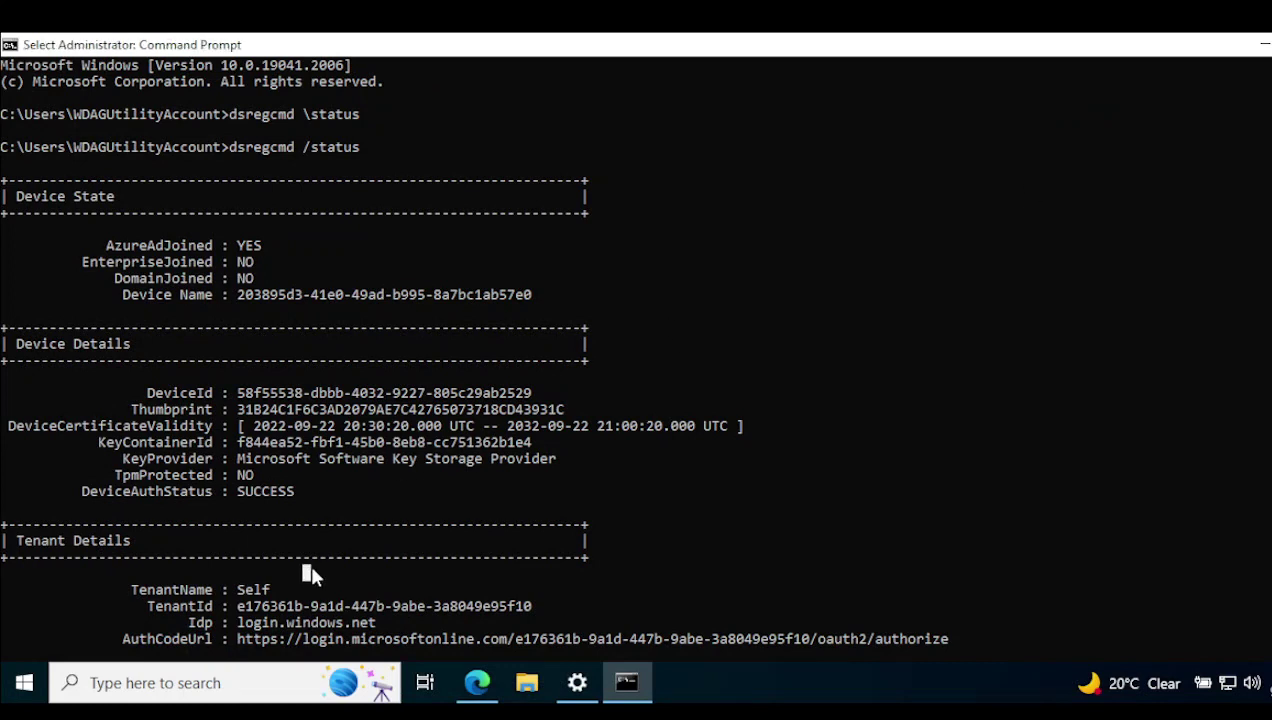
{"action": "left_click_drag", "start_coordinate": [278, 606], "coordinate": [323, 610]}
{"action": "right_click", "coordinate": [323, 610]}
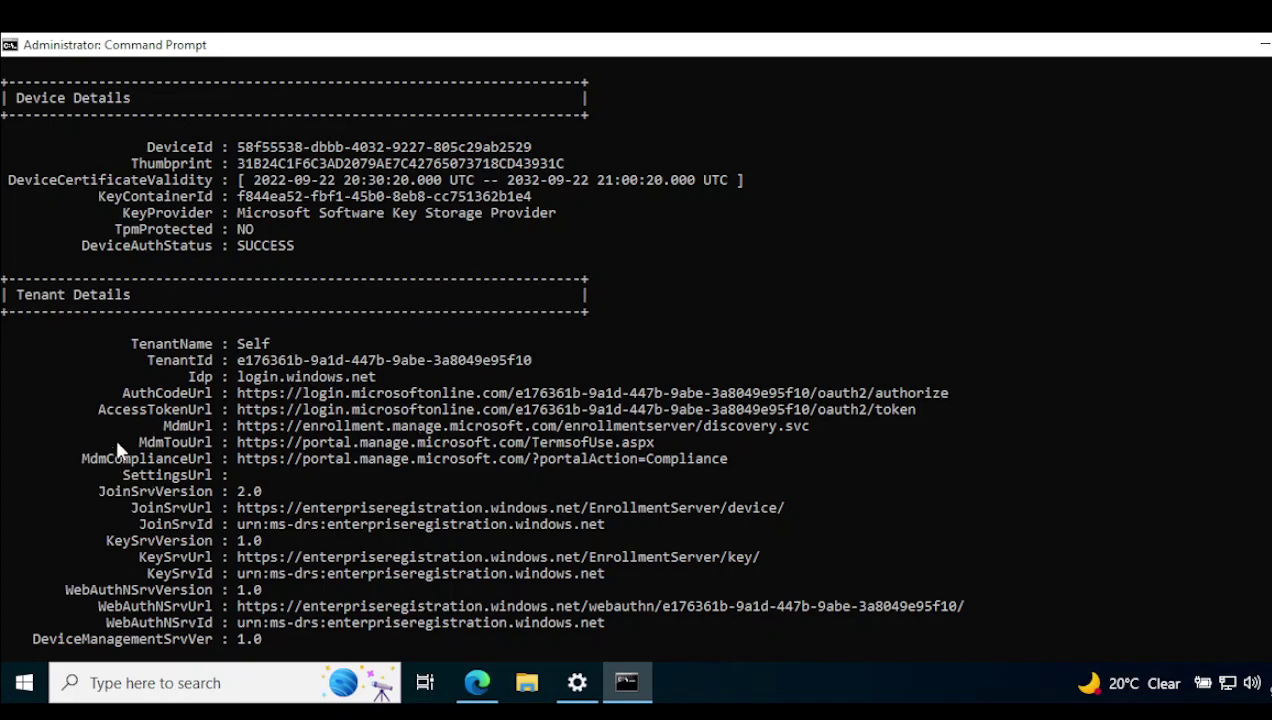
{"action": "left_click_drag", "start_coordinate": [166, 430], "coordinate": [212, 428]}
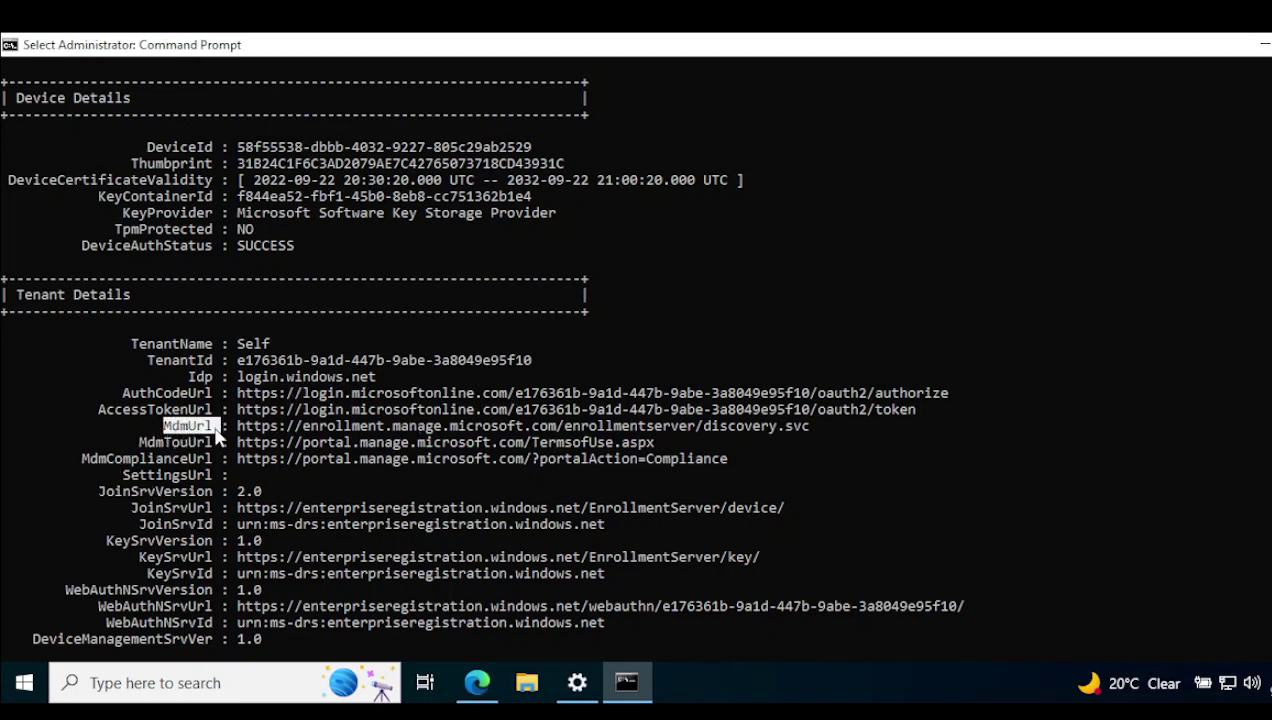
{"action": "left_click_drag", "start_coordinate": [89, 459], "coordinate": [803, 428]}
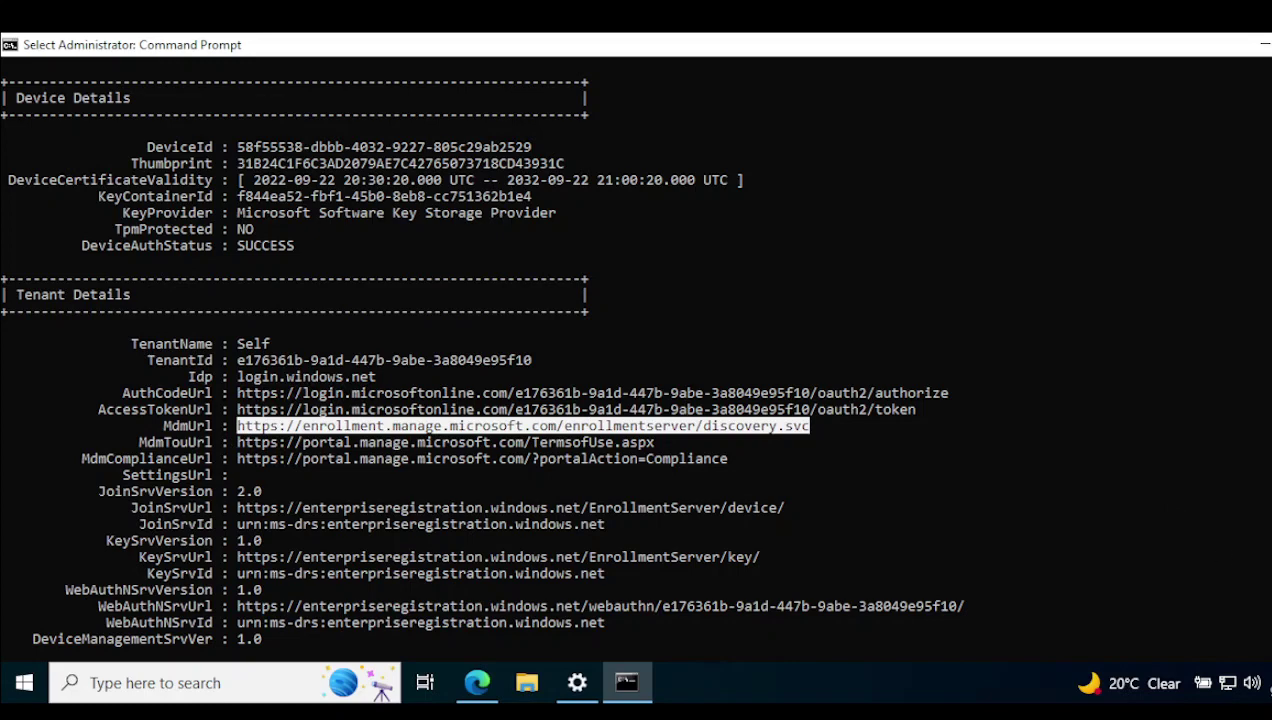
{"action": "scroll", "coordinate": [479, 350], "scroll_direction": "down", "scroll_amount": 2}
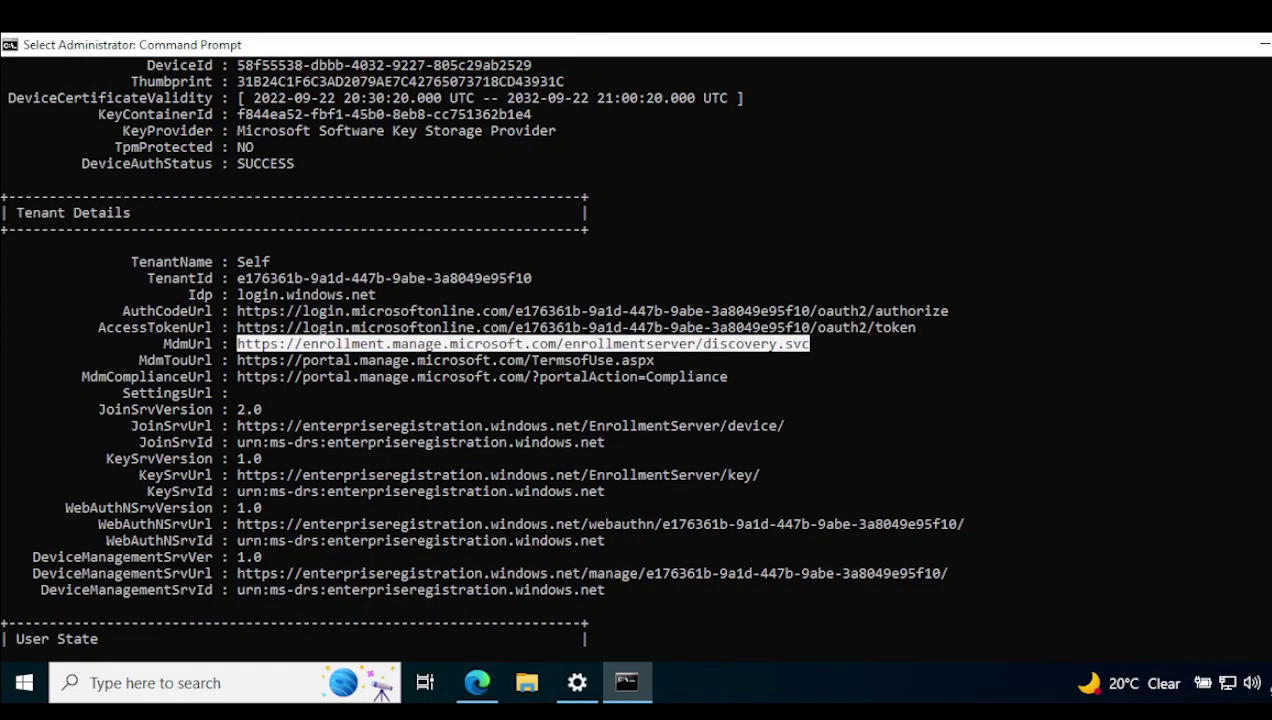
{"action": "scroll", "coordinate": [479, 350], "scroll_direction": "down", "scroll_amount": 7}
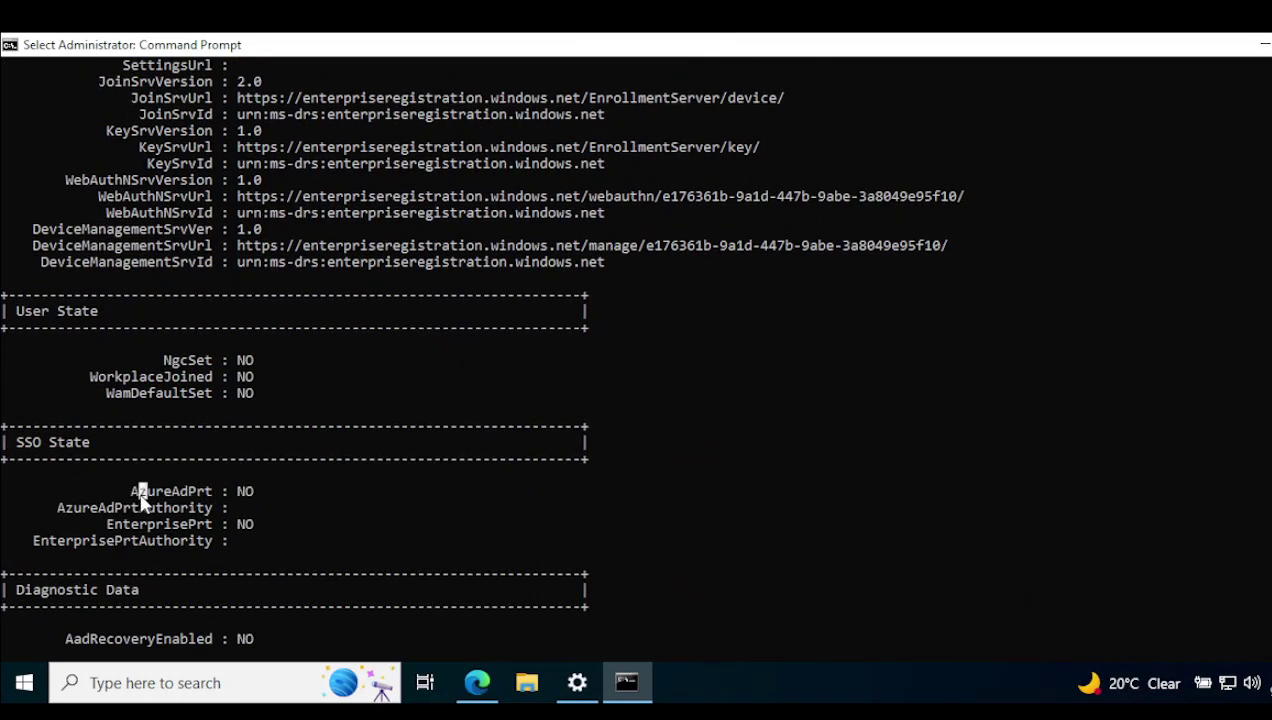
{"action": "left_click_drag", "start_coordinate": [142, 497], "coordinate": [310, 495]}
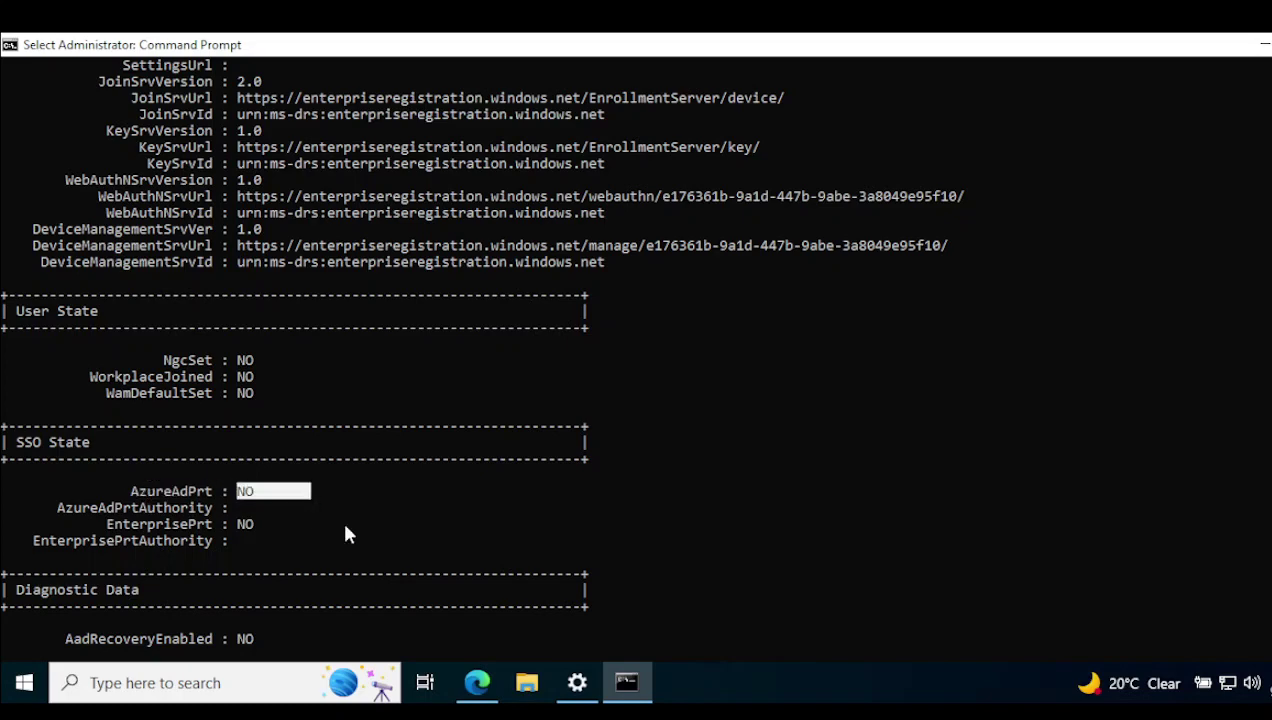
{"action": "scroll", "coordinate": [479, 350], "scroll_direction": "down", "scroll_amount": 5}
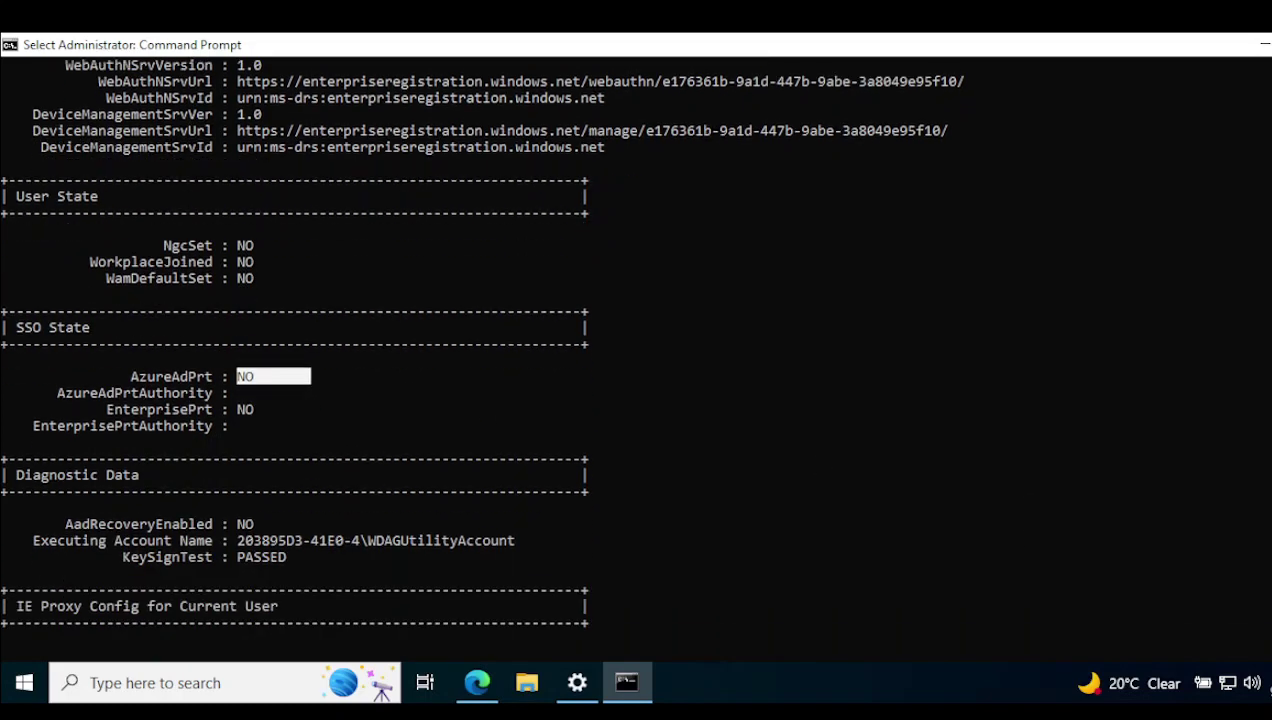
{"action": "scroll", "coordinate": [479, 350], "scroll_direction": "down", "scroll_amount": 7}
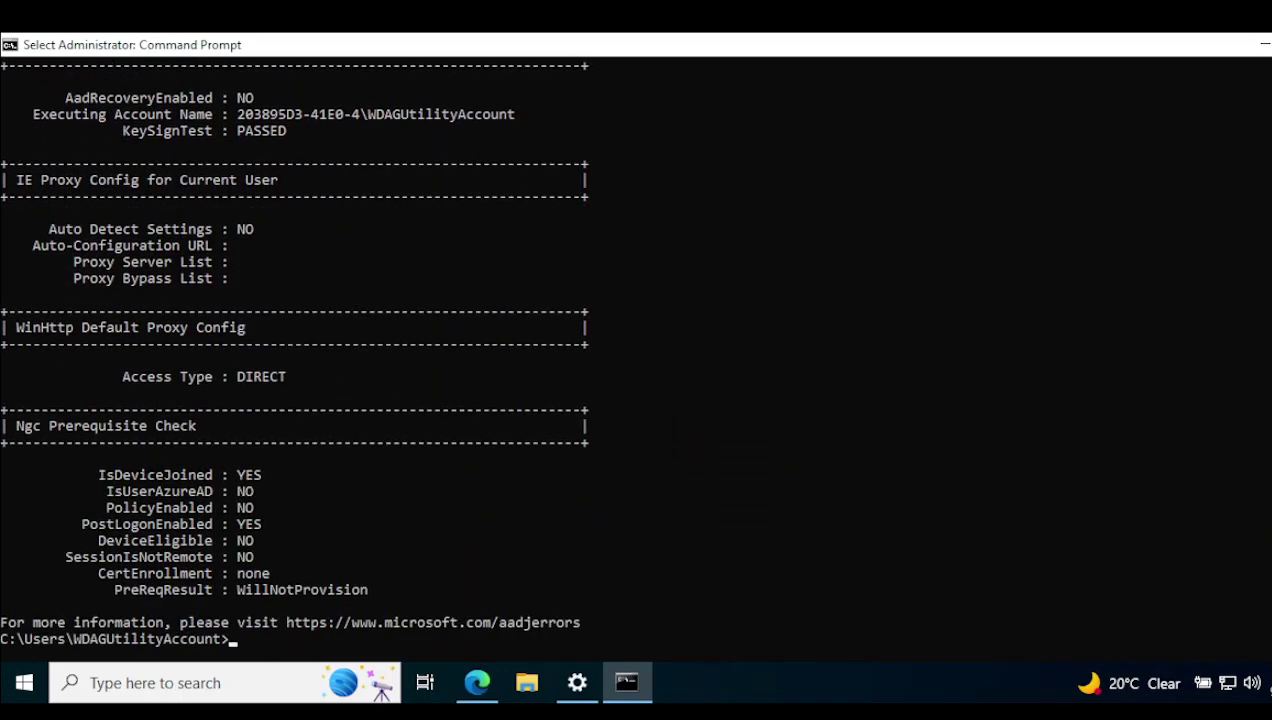
{"action": "scroll", "coordinate": [479, 350], "scroll_direction": "up", "scroll_amount": 7}
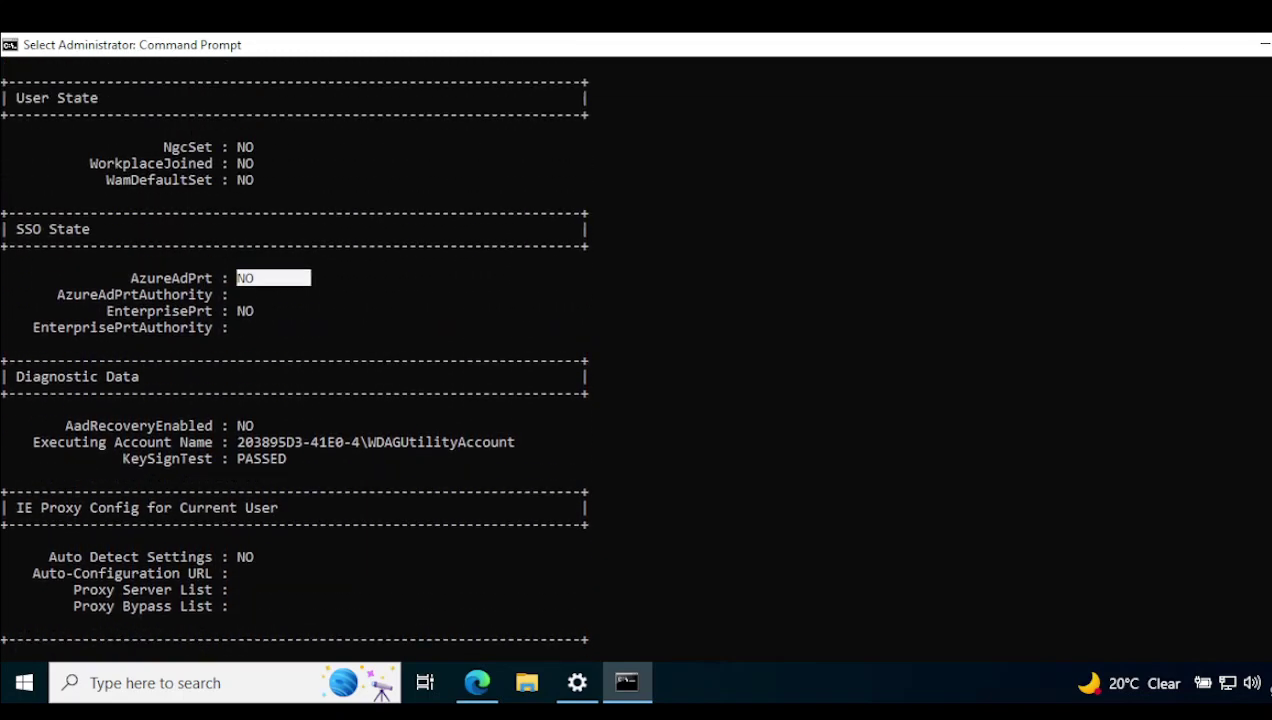
{"action": "scroll", "coordinate": [636, 350], "scroll_direction": "up", "scroll_amount": 4}
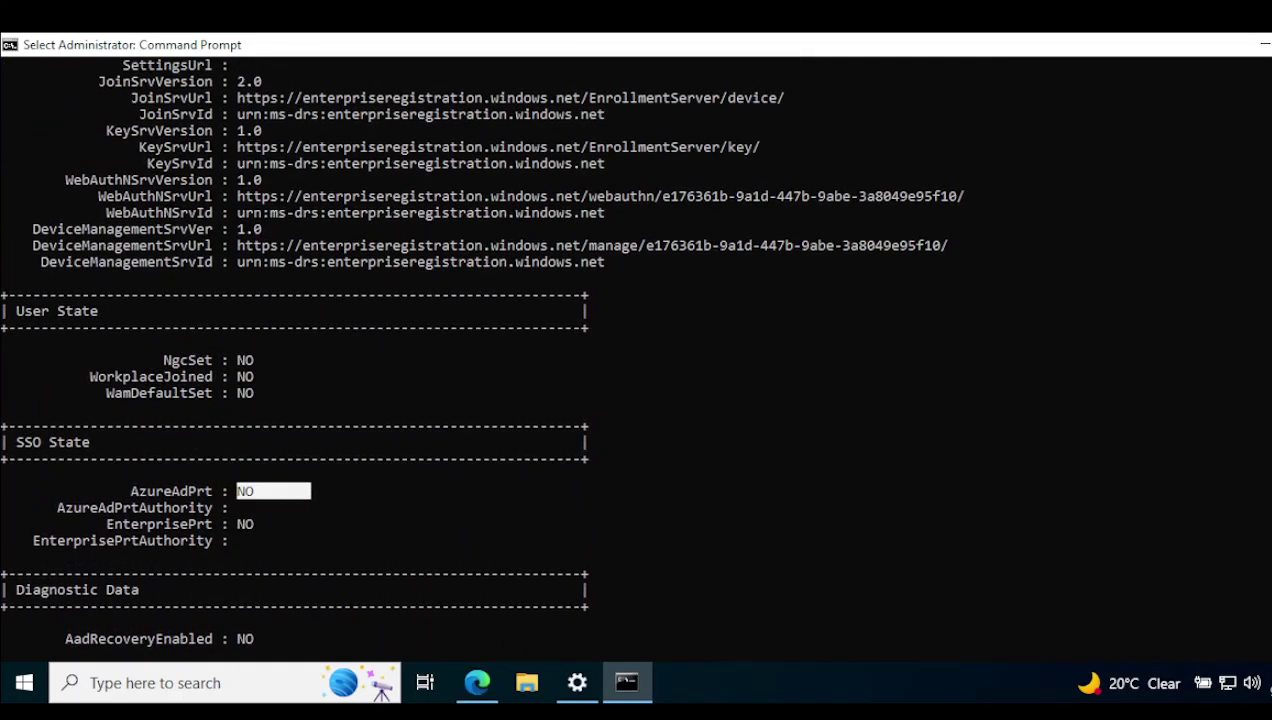
{"action": "scroll", "coordinate": [431, 229], "scroll_direction": "up", "scroll_amount": 6}
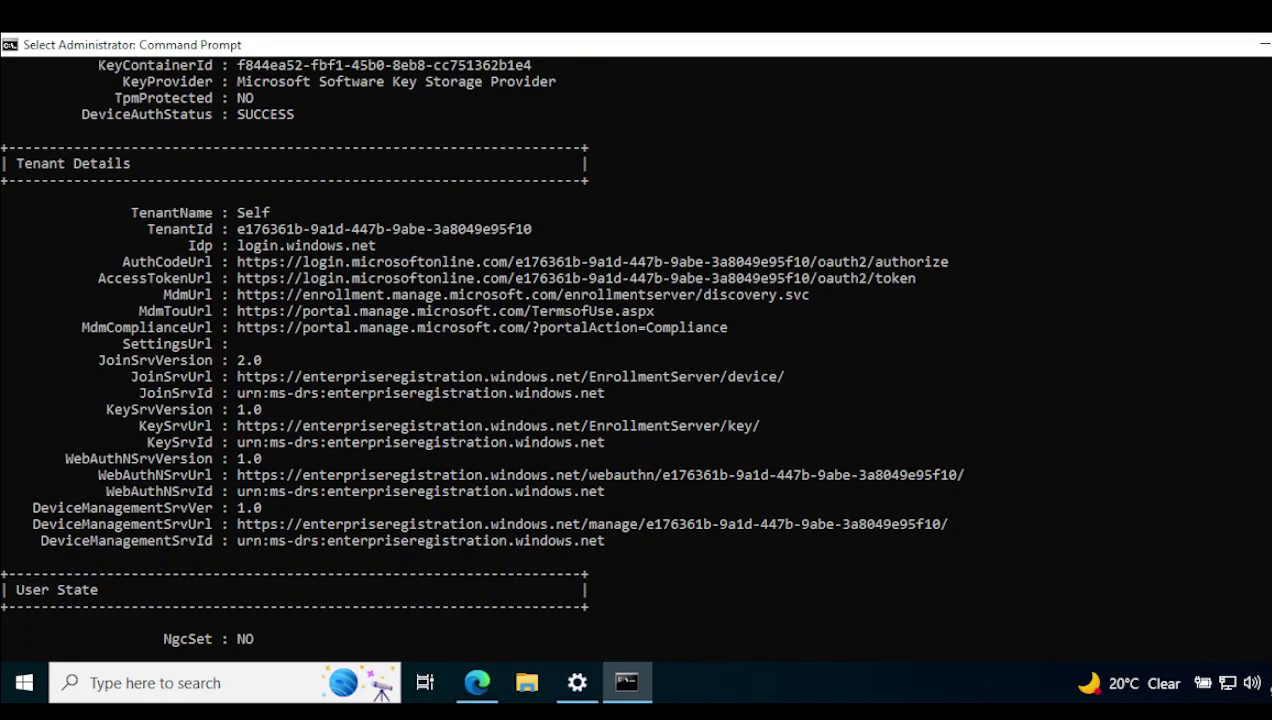
{"action": "scroll", "coordinate": [1148, 124], "scroll_direction": "up", "scroll_amount": 6}
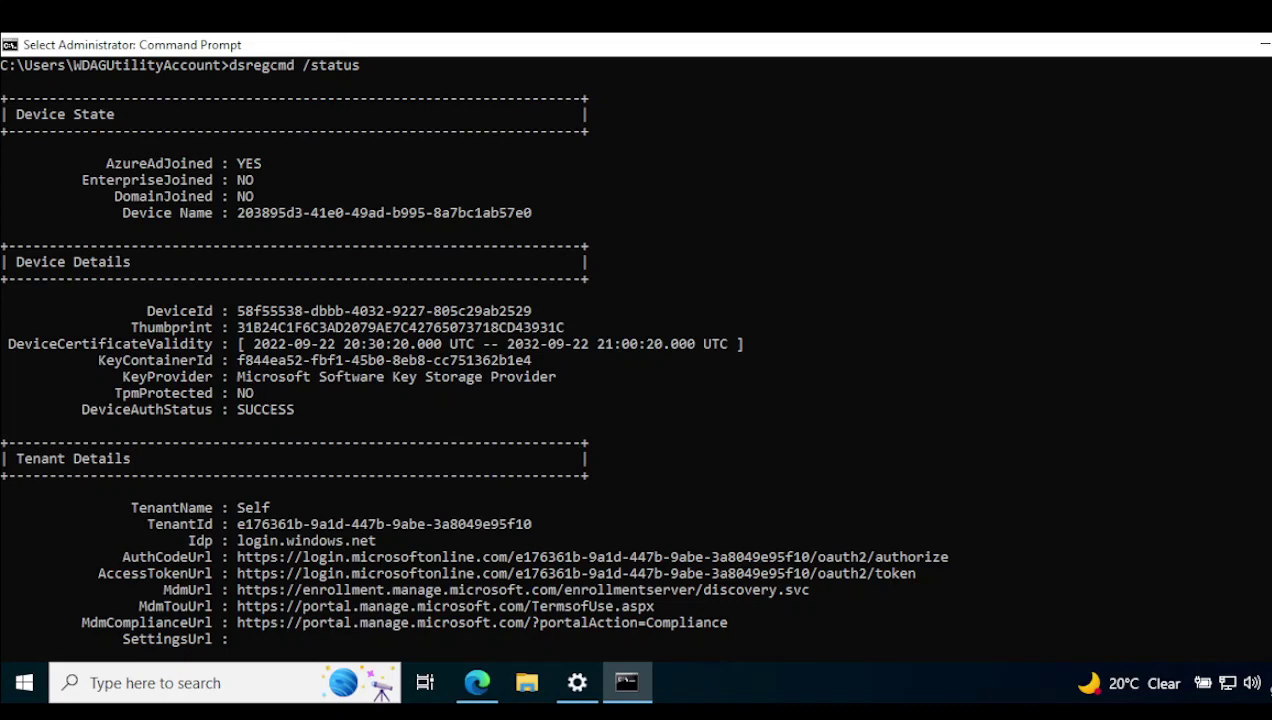
{"action": "scroll", "coordinate": [472, 351], "scroll_direction": "up", "scroll_amount": 1}
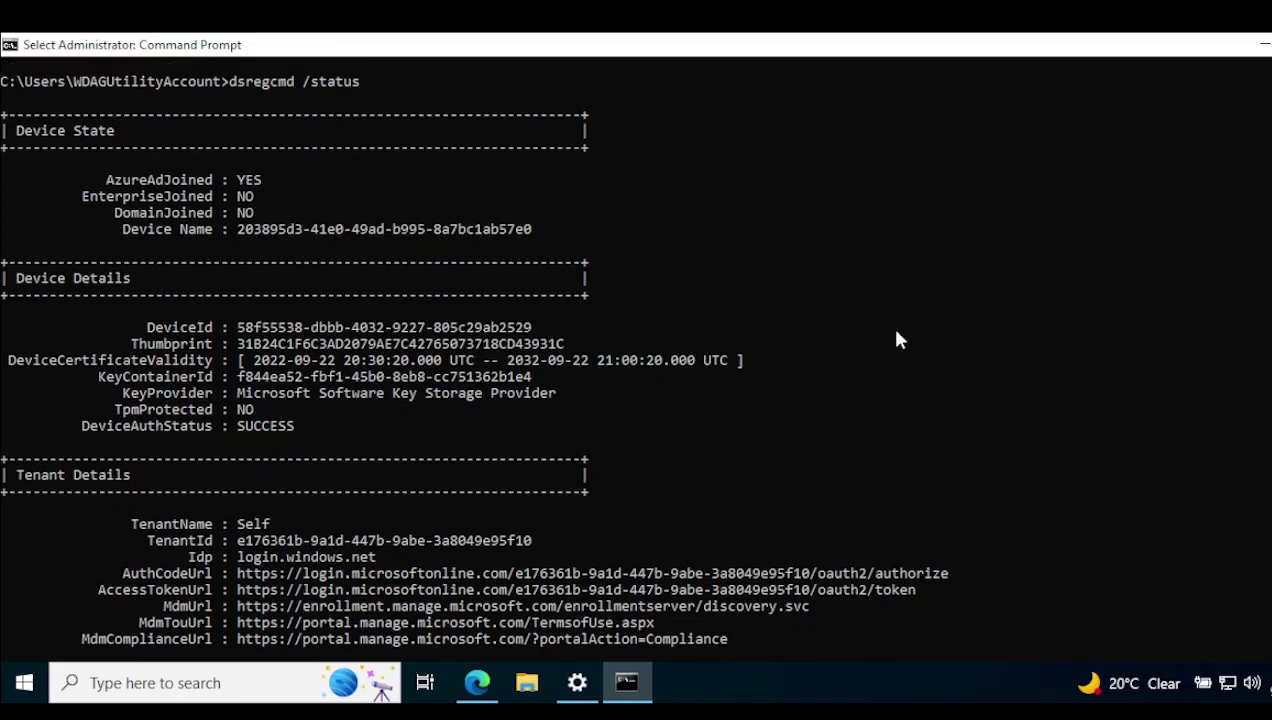
Refresh Azure's All devices list and mark the device's Azure AD joined type, BYOD owner and Intune MDM.
{"action": "left_click", "coordinate": [476, 684]}
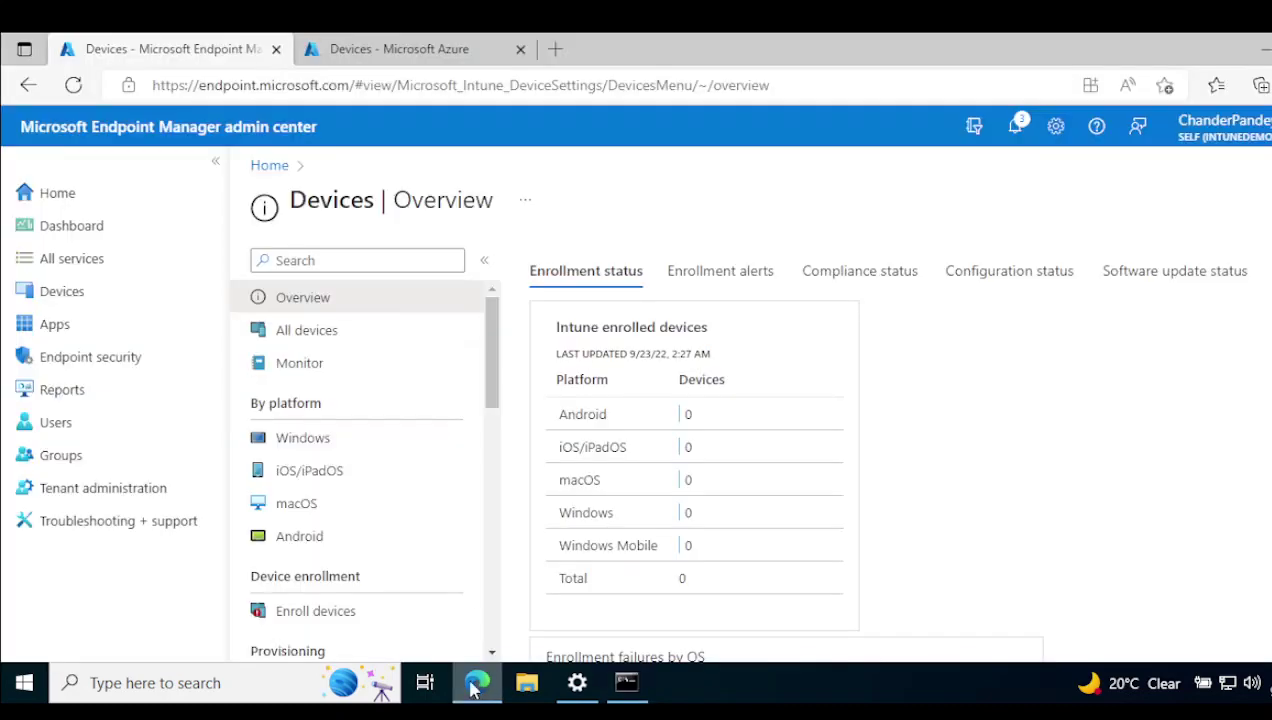
{"action": "left_click", "coordinate": [407, 48]}
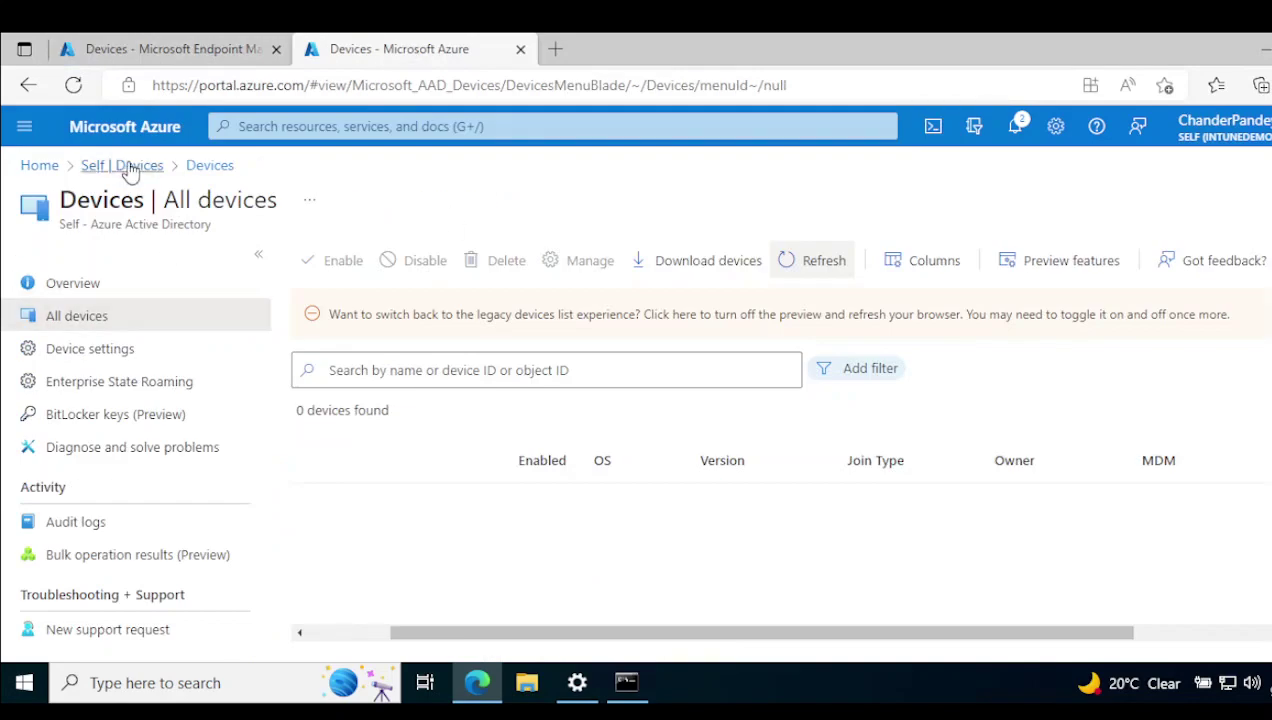
{"action": "left_click", "coordinate": [822, 268]}
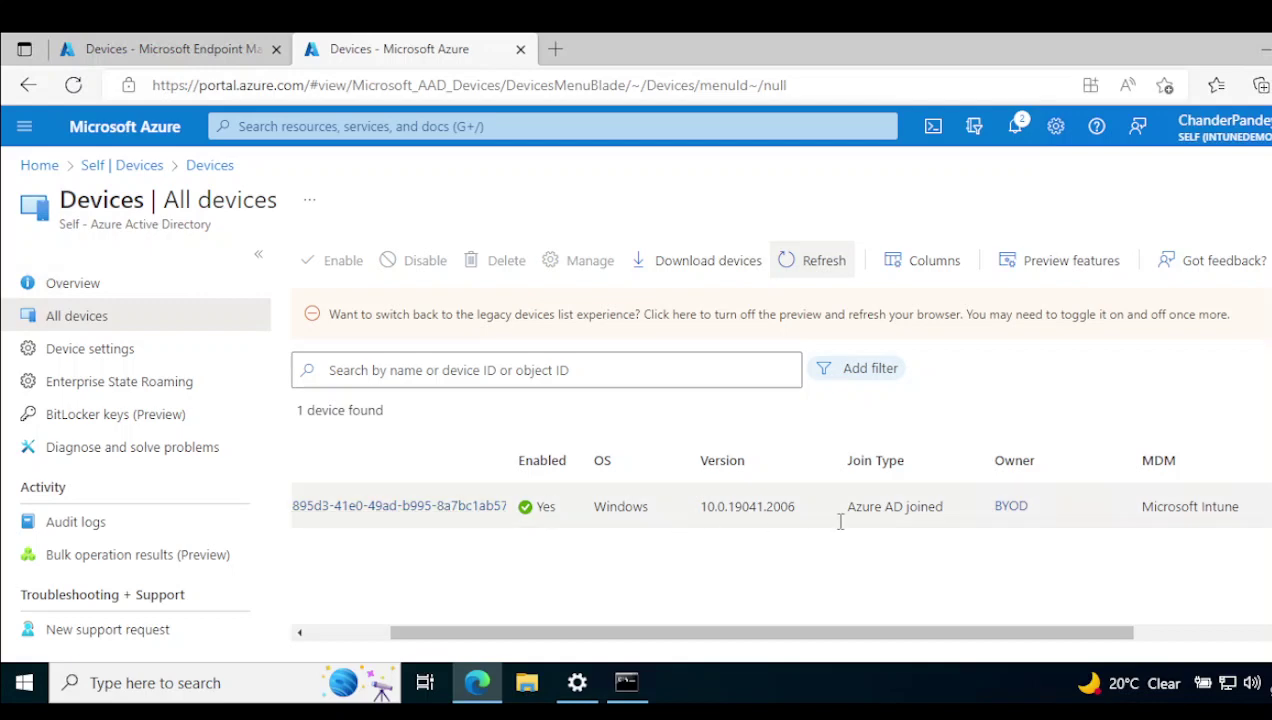
{"action": "left_click_drag", "start_coordinate": [848, 511], "coordinate": [1035, 506]}
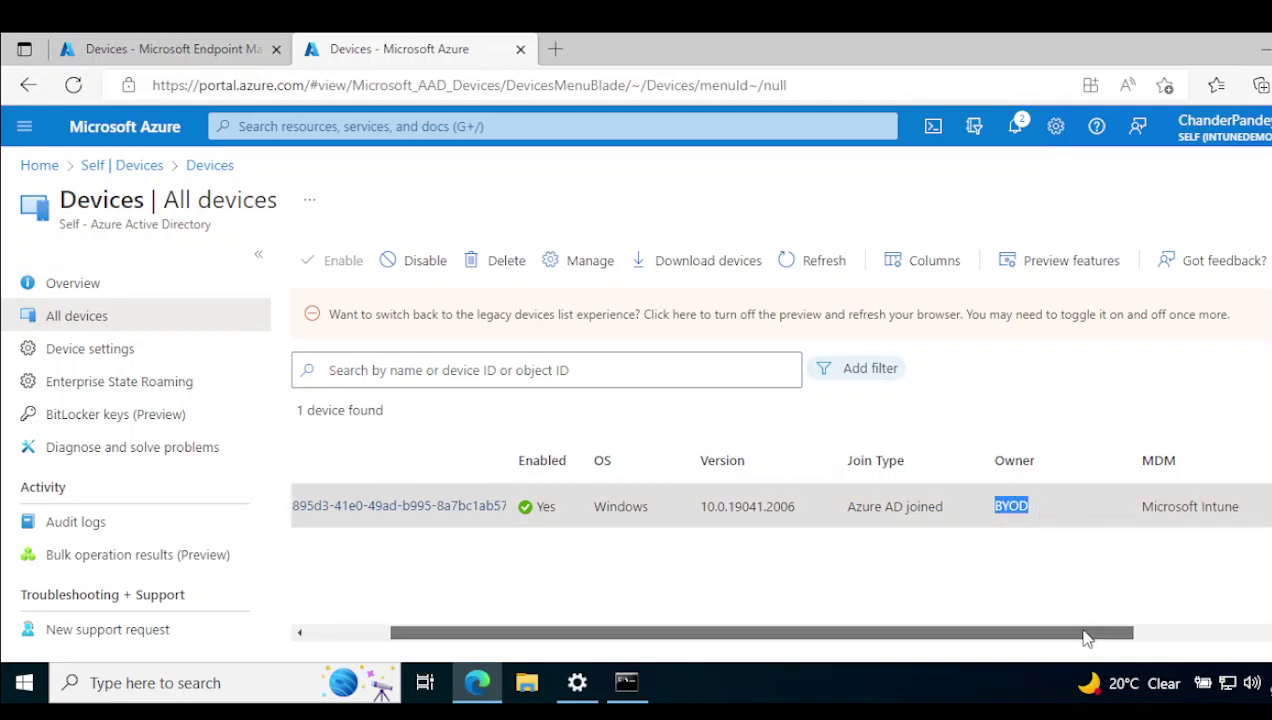
{"action": "left_click_drag", "start_coordinate": [1082, 636], "coordinate": [803, 581]}
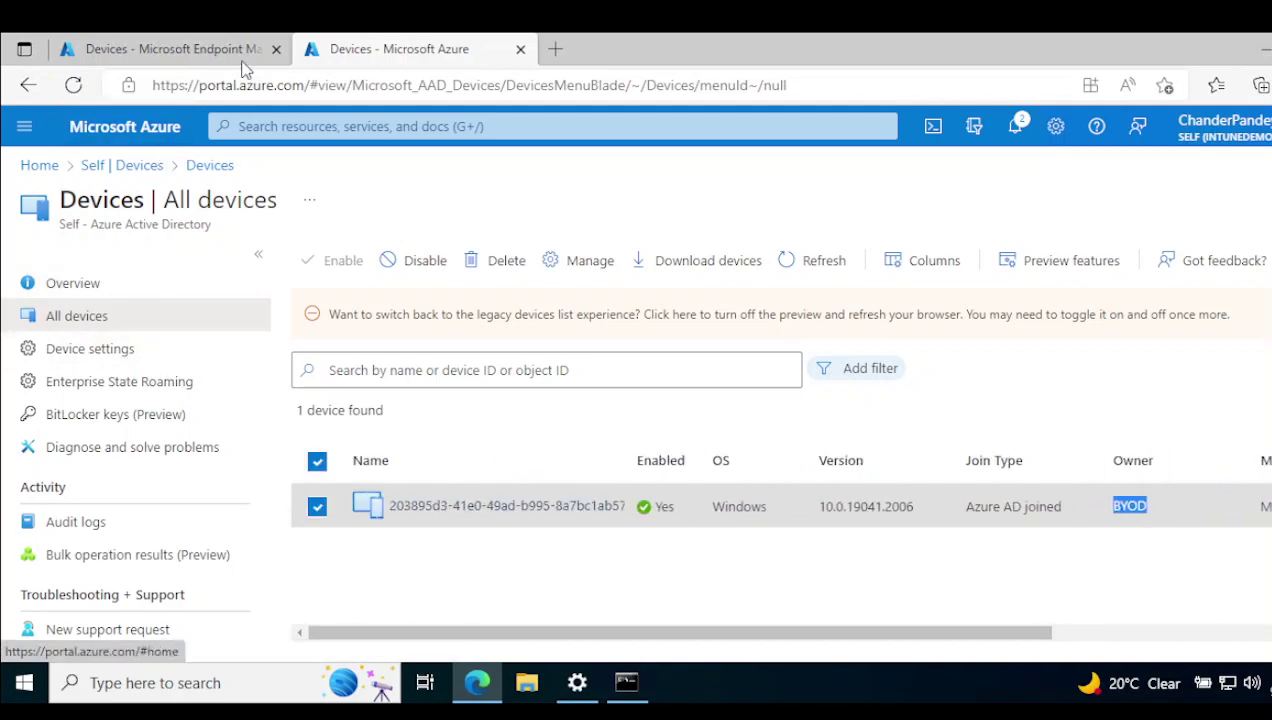
Refresh Endpoint Manager's All devices list, which is still empty, then minimize Edge.
{"action": "left_click", "coordinate": [223, 48]}
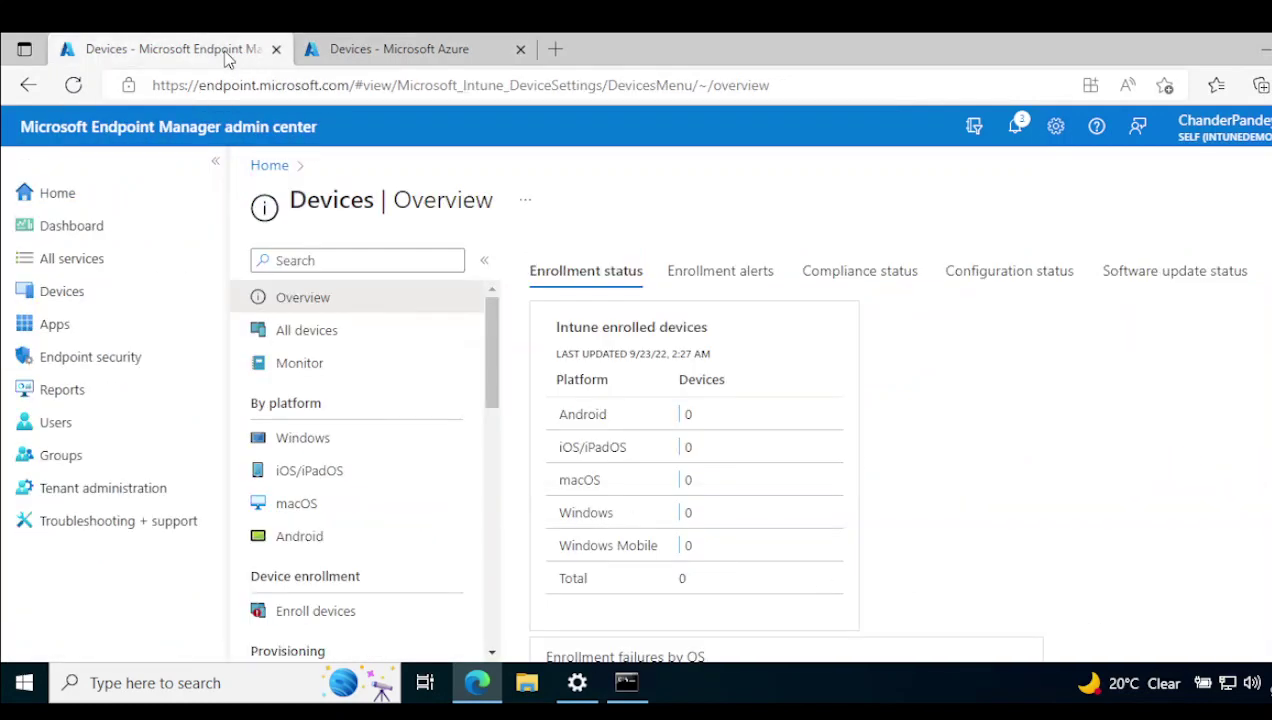
{"action": "left_click", "coordinate": [318, 342]}
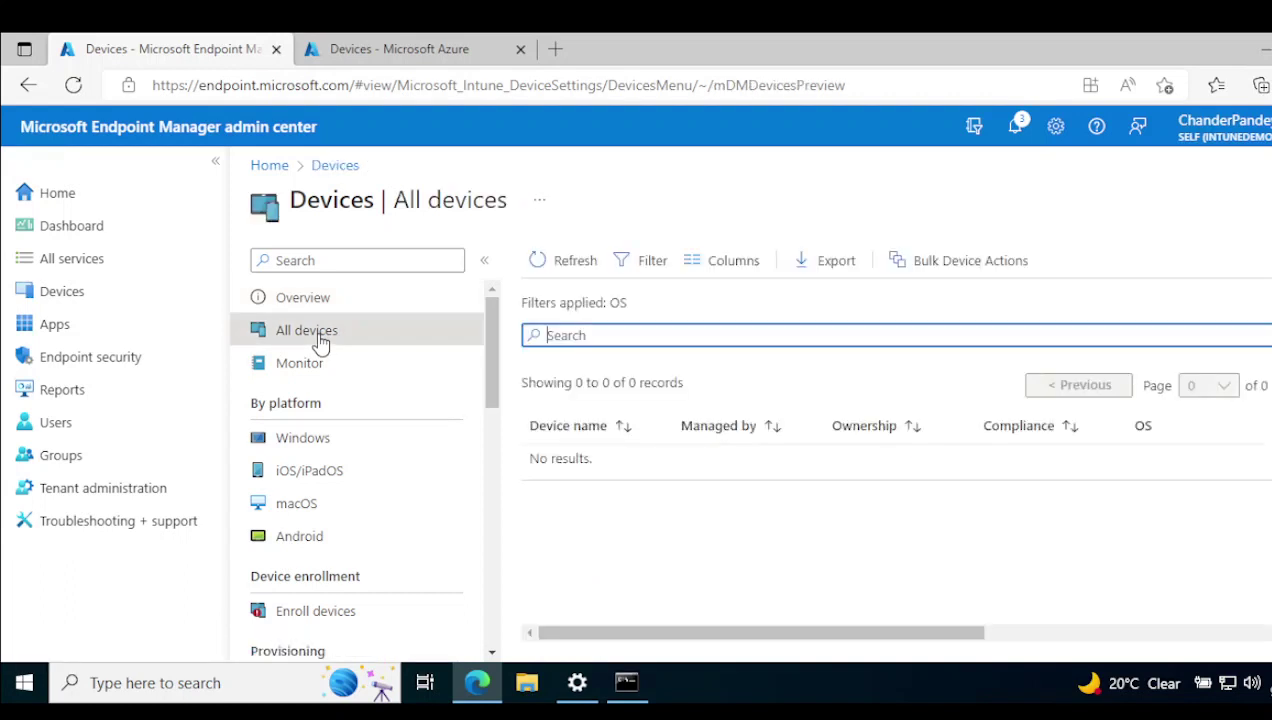
{"action": "left_click", "coordinate": [566, 264]}
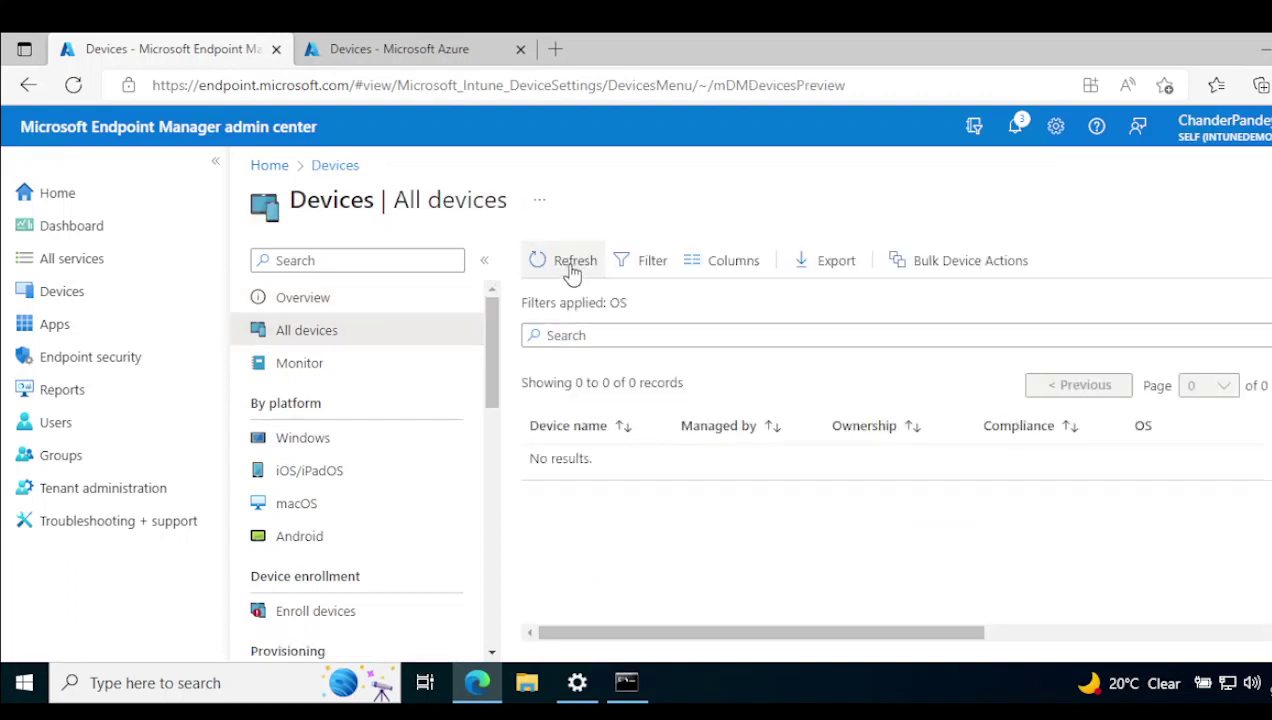
{"action": "left_click", "coordinate": [488, 695]}
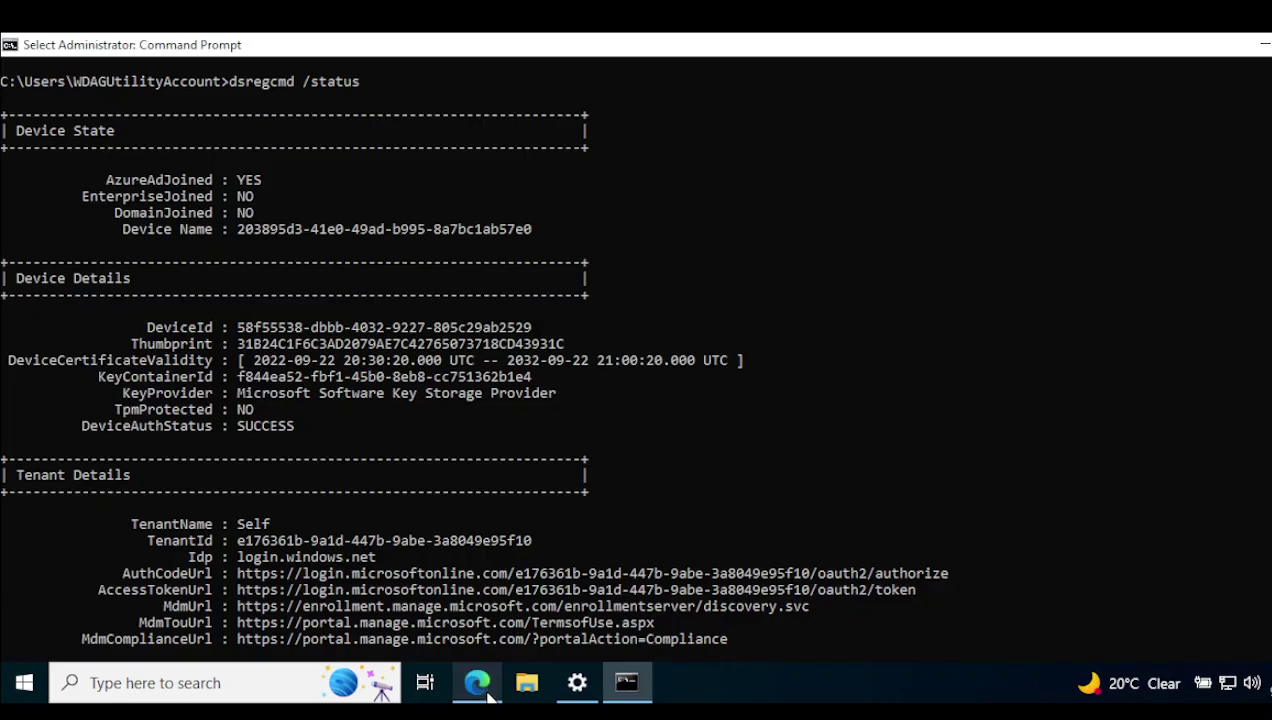
Start another device sync from the Managed by Self page in Settings.
{"action": "left_click", "coordinate": [488, 694]}
{"action": "left_click", "coordinate": [577, 684]}
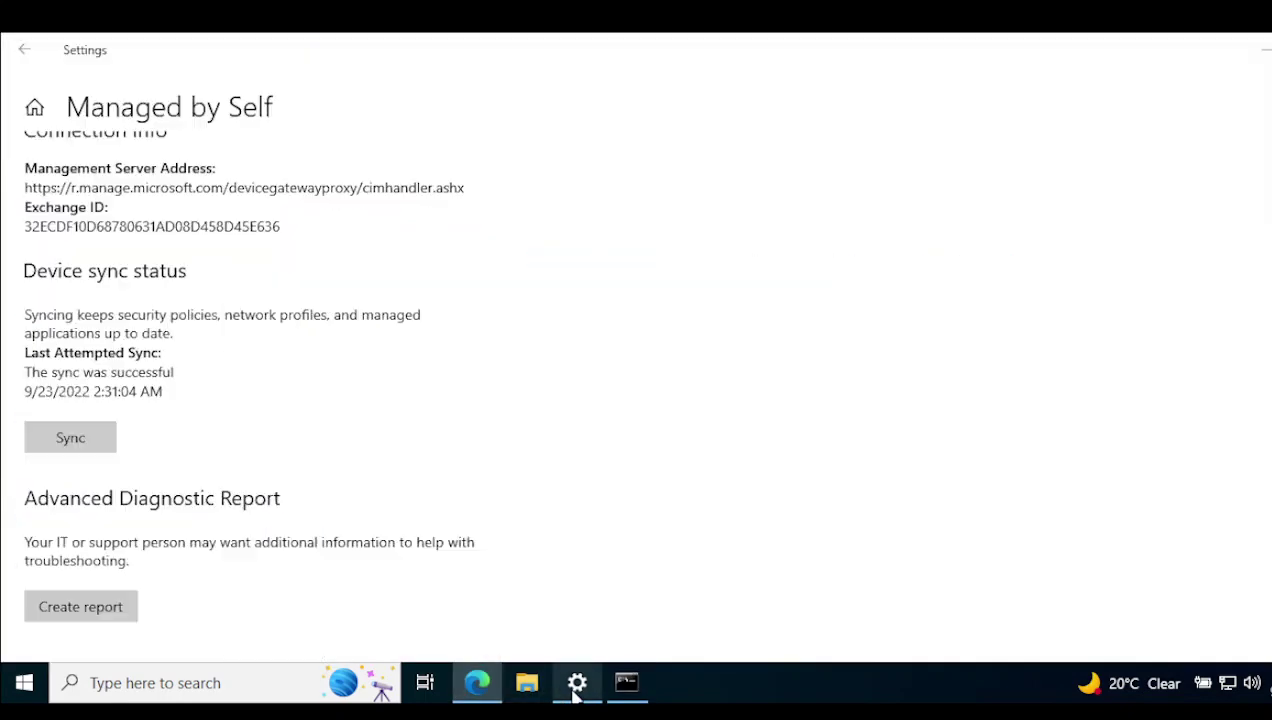
{"action": "left_click", "coordinate": [82, 440]}
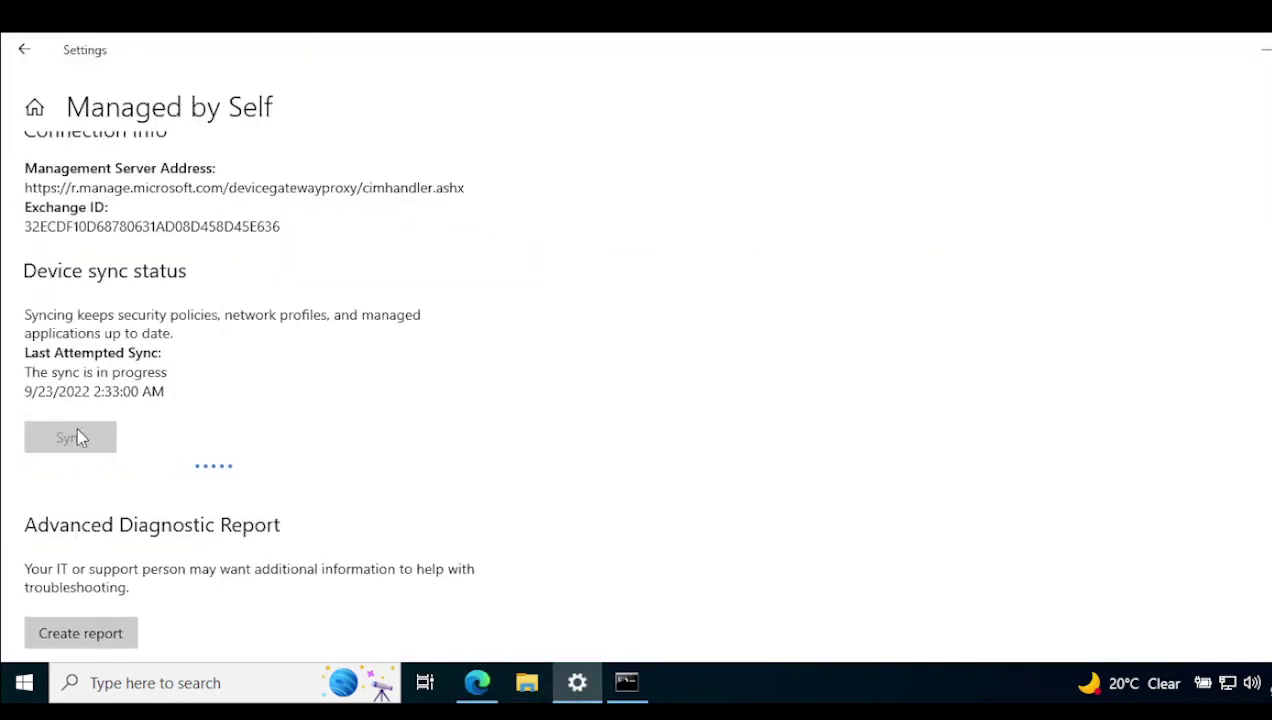
Refresh Endpoint Manager's All devices list again; it still shows no results.
{"action": "left_click", "coordinate": [477, 688]}
{"action": "left_click", "coordinate": [577, 270]}
{"action": "left_click", "coordinate": [578, 272]}
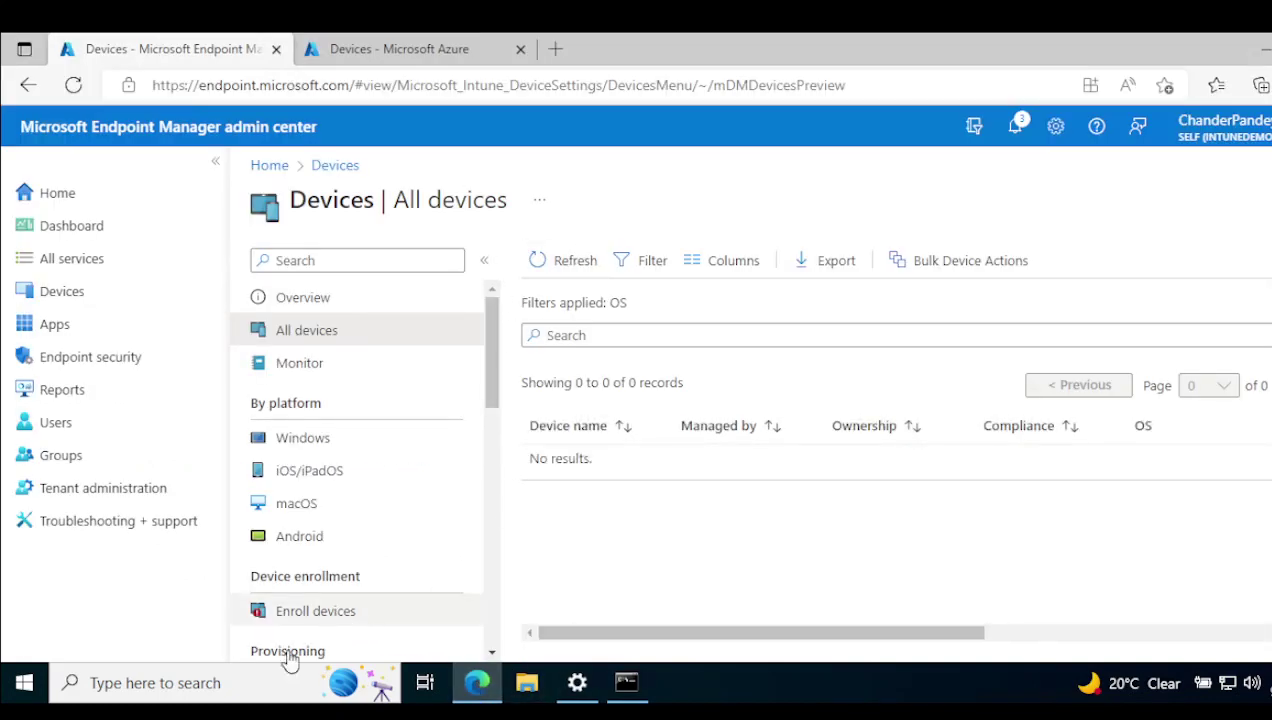
Launch the Microsoft Management Console from a Windows search for mmc.
{"action": "left_click", "coordinate": [239, 682]}
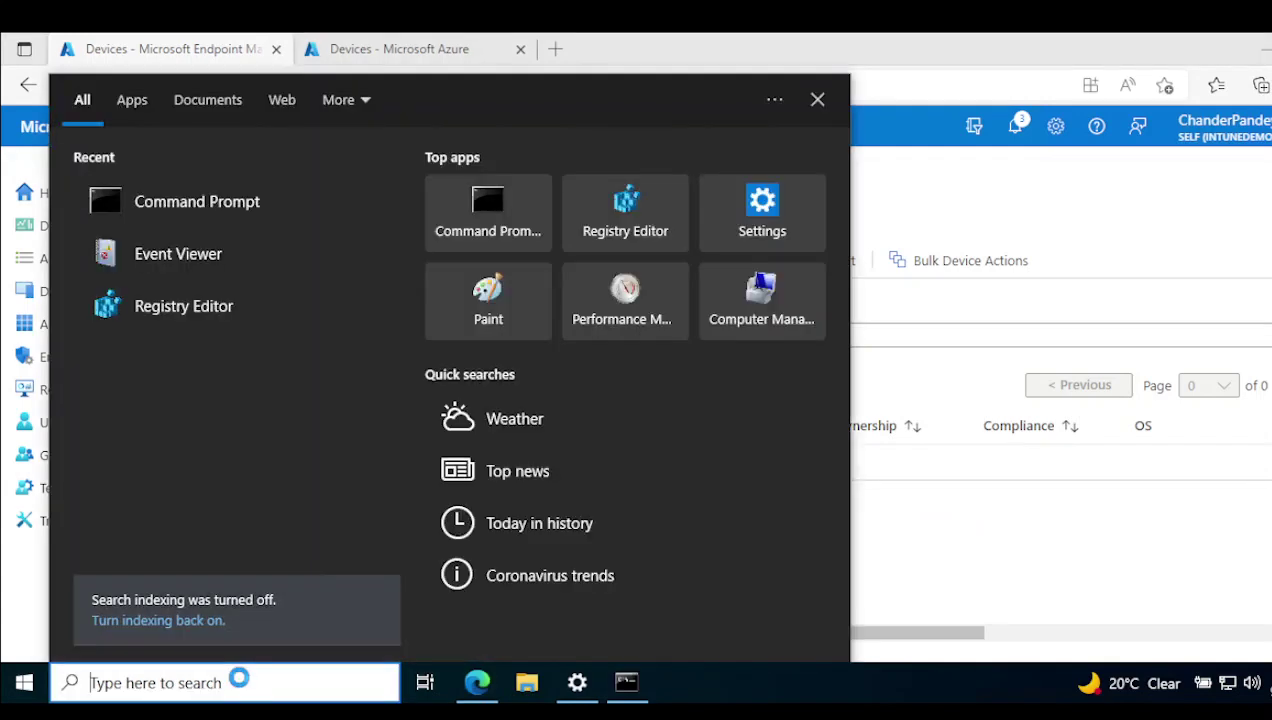
{"action": "type", "text": "mmc"}
{"action": "key", "text": "Return"}
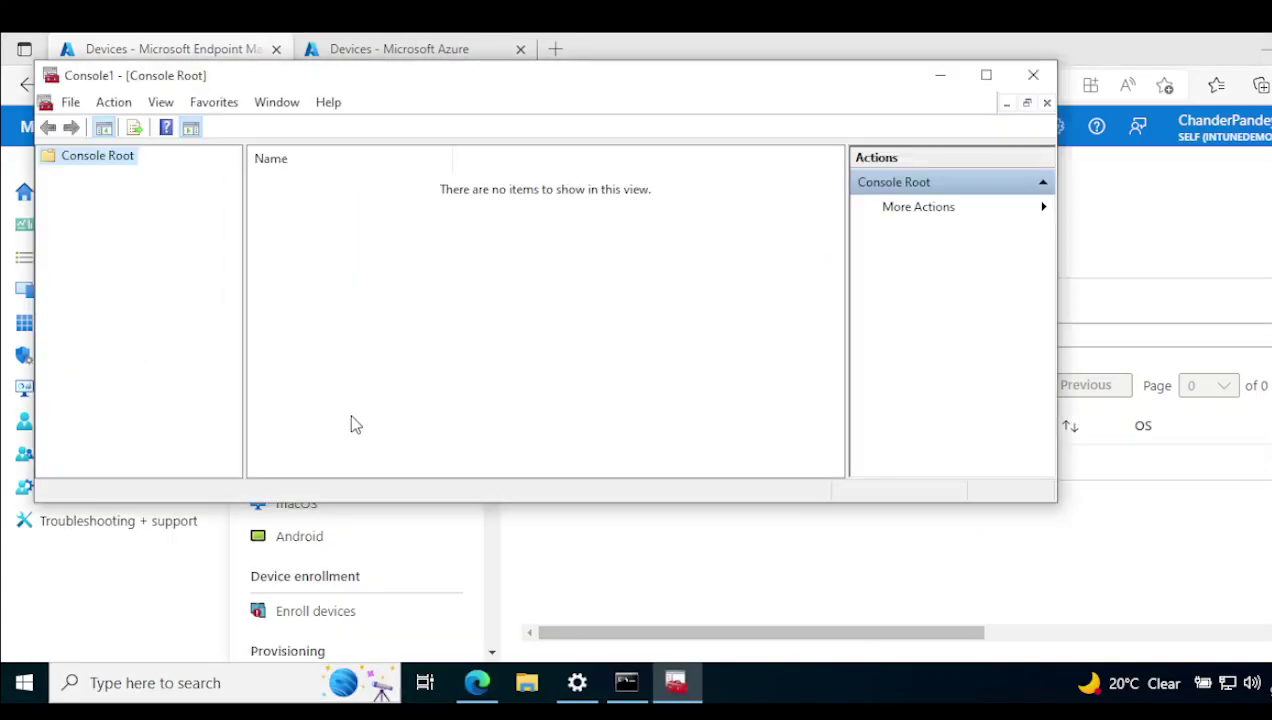
Add the Certificates snap-in for the current user's account.
{"action": "left_click", "coordinate": [70, 102]}
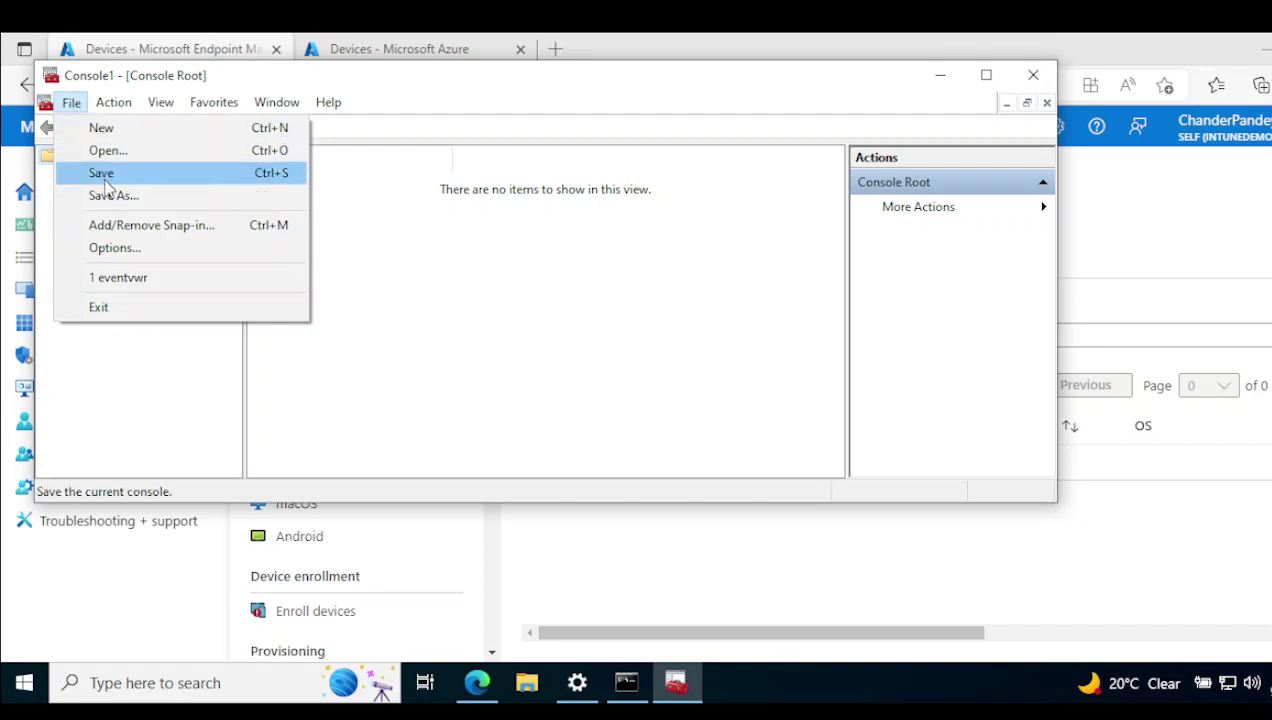
{"action": "left_click", "coordinate": [130, 226]}
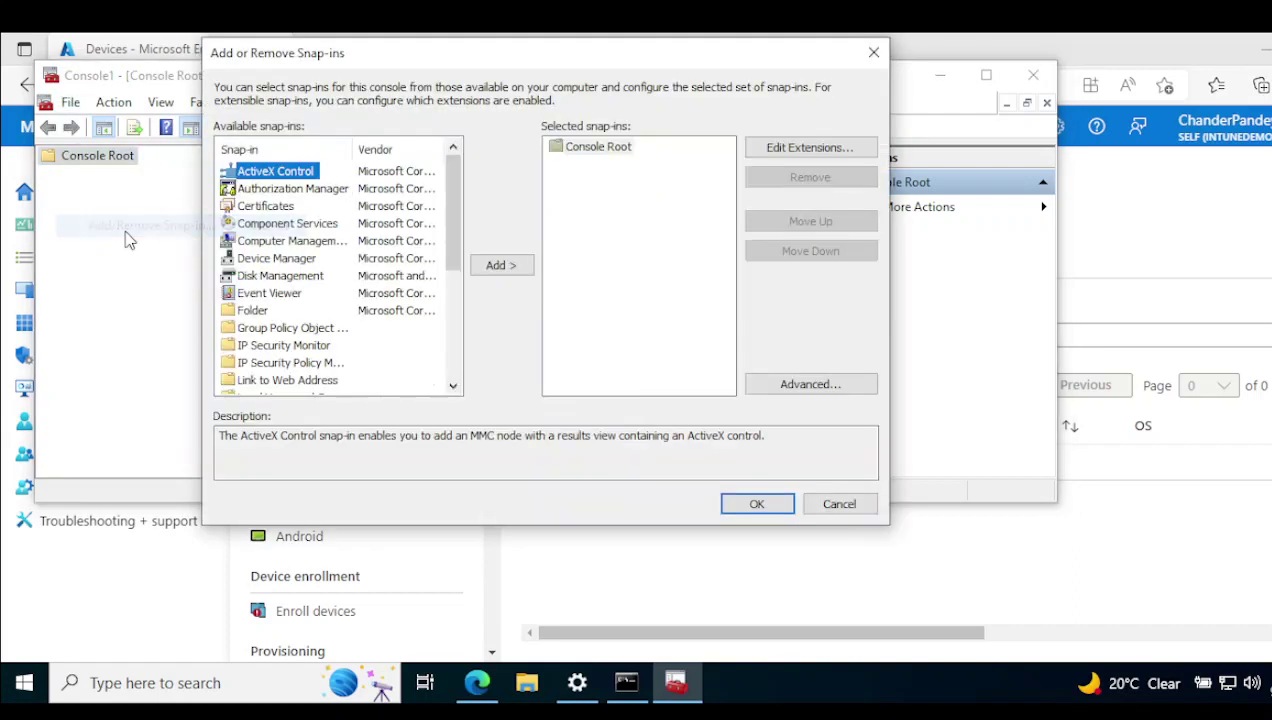
{"action": "left_click", "coordinate": [266, 207]}
{"action": "left_click", "coordinate": [492, 271]}
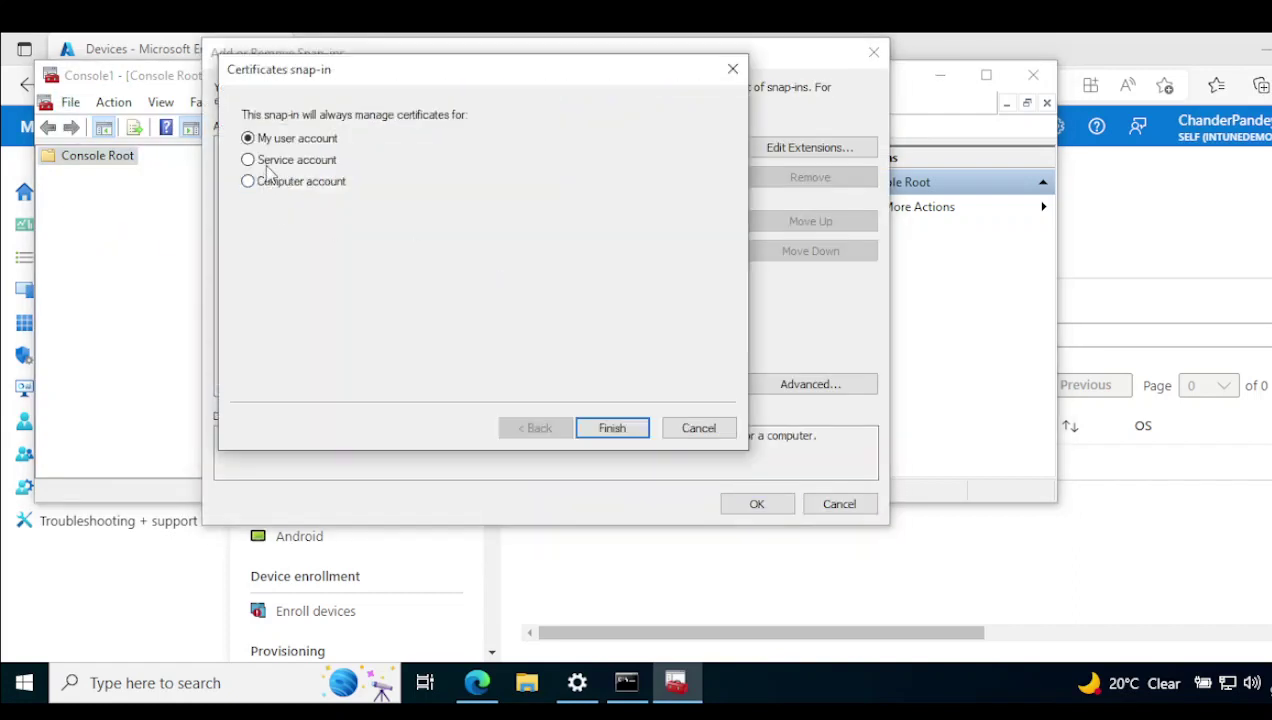
{"action": "left_click", "coordinate": [612, 430]}
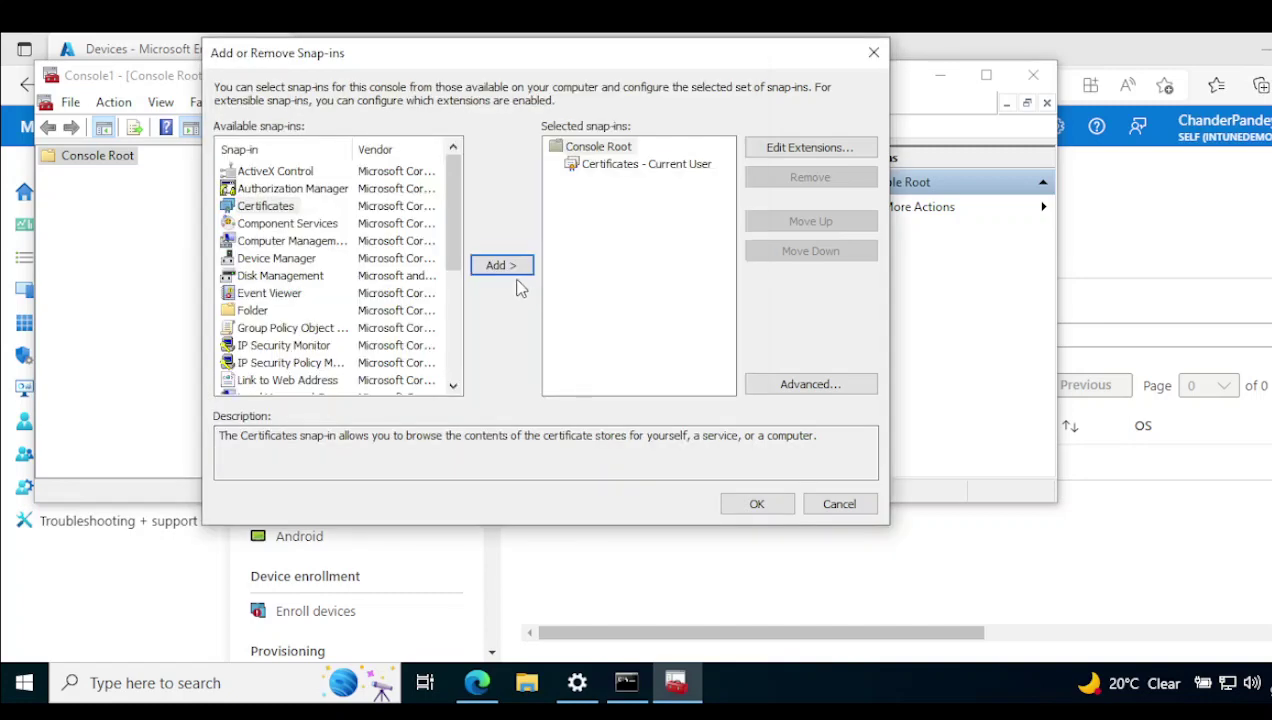
Add a second Certificates snap-in for the local computer account and confirm both snap-ins.
{"action": "left_click", "coordinate": [505, 266]}
{"action": "left_click", "coordinate": [300, 182]}
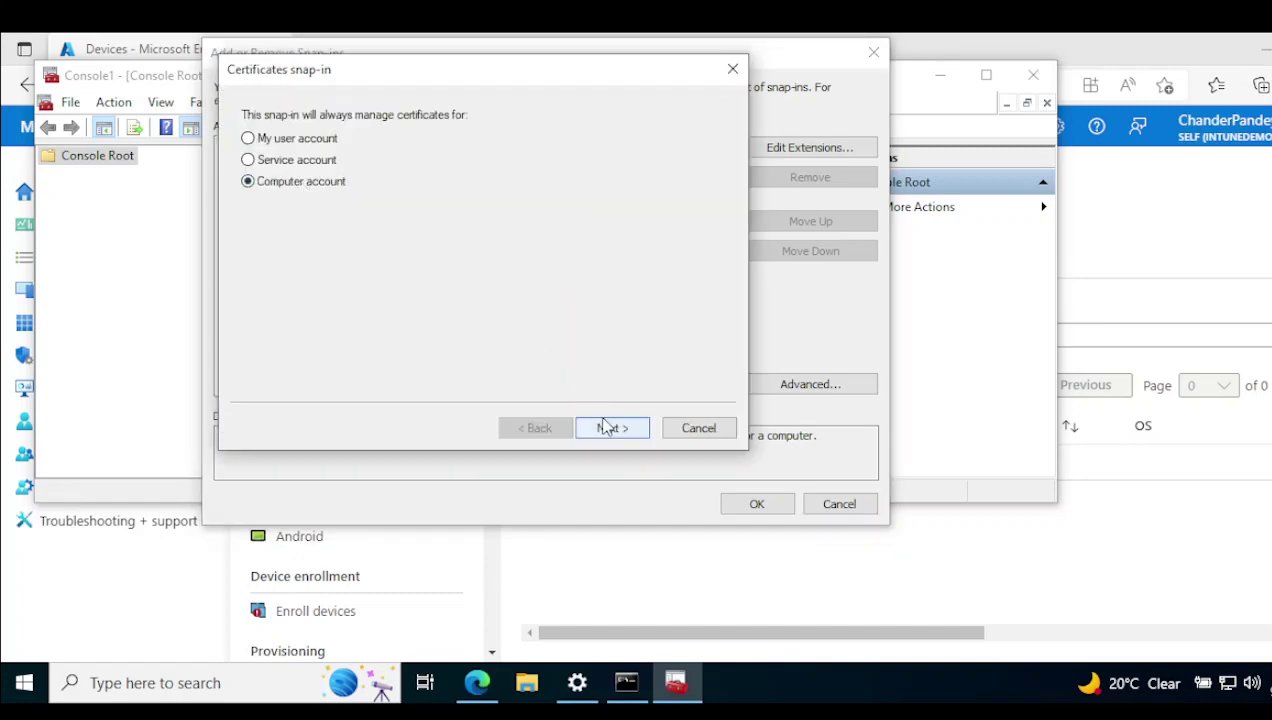
{"action": "left_click", "coordinate": [608, 428]}
{"action": "left_click", "coordinate": [607, 430]}
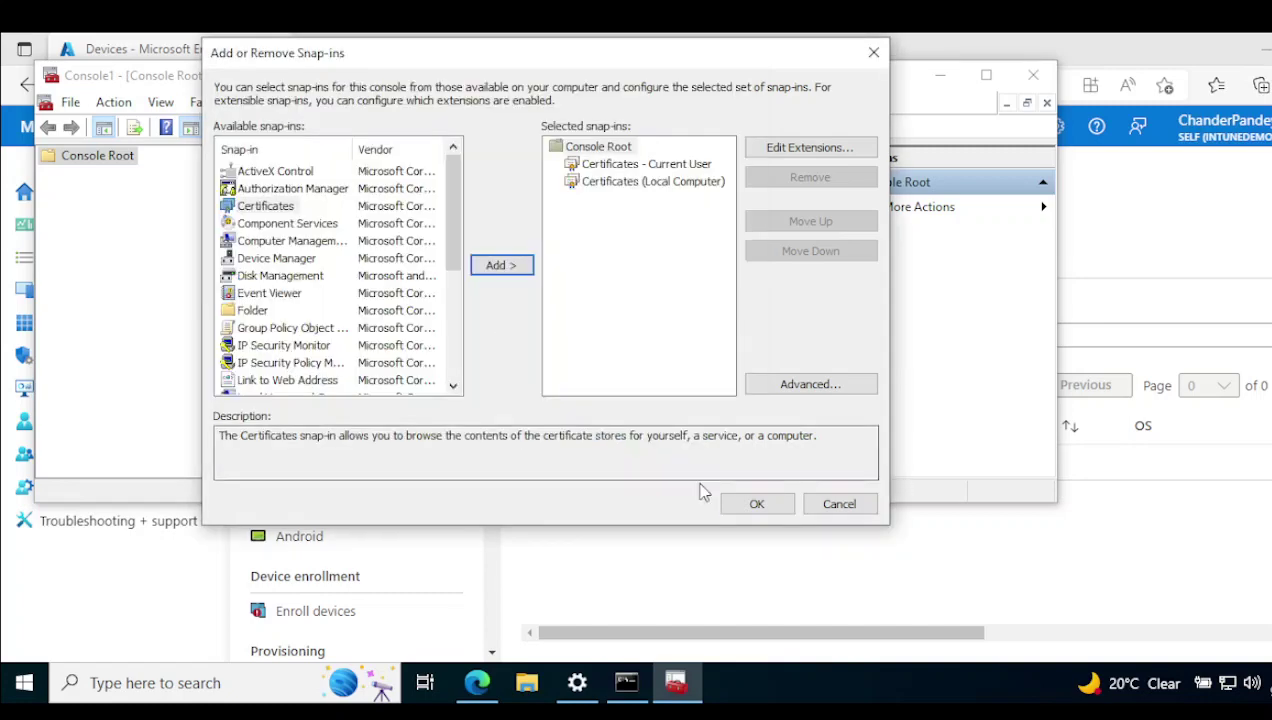
{"action": "left_click", "coordinate": [757, 504]}
{"action": "left_click", "coordinate": [48, 174]}
Browse the current user's Personal, Trusted Root and Intermediate stores, selecting the Microsoft Intune MDM Device CA certificate.
{"action": "left_click", "coordinate": [110, 193]}
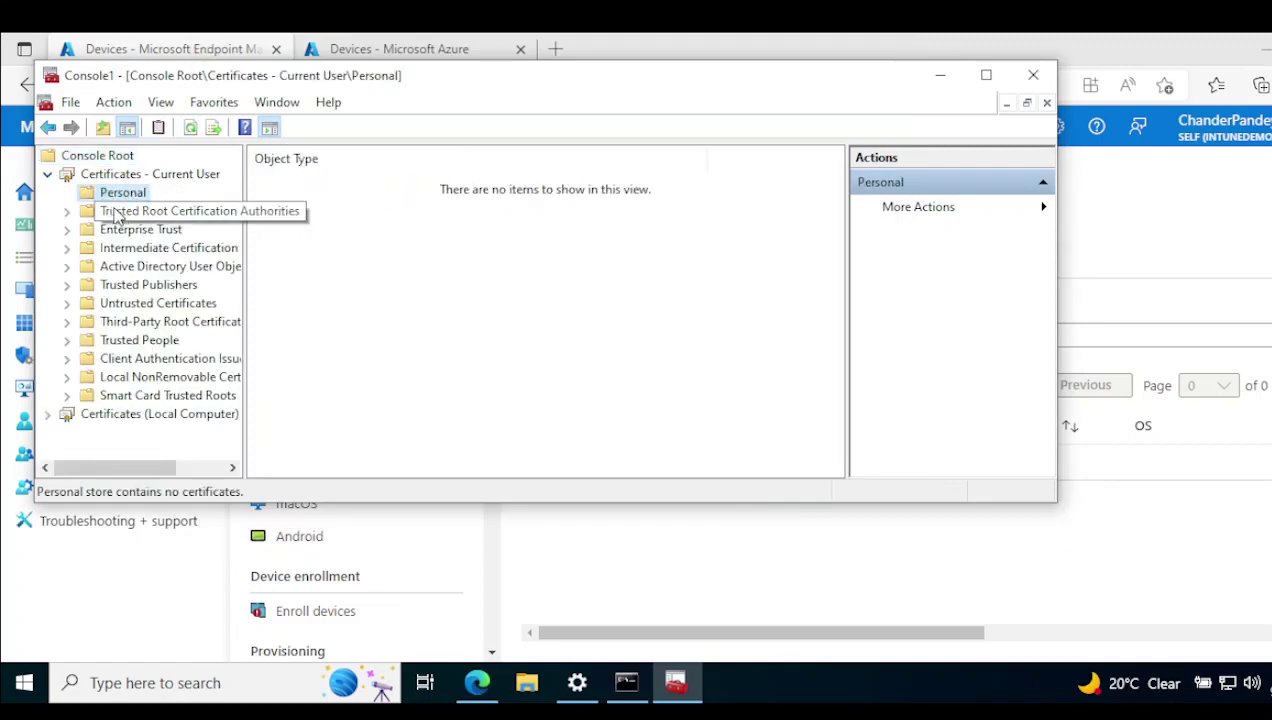
{"action": "double_click", "coordinate": [124, 213]}
{"action": "double_click", "coordinate": [148, 267]}
{"action": "left_click", "coordinate": [158, 286]}
{"action": "left_click", "coordinate": [150, 303]}
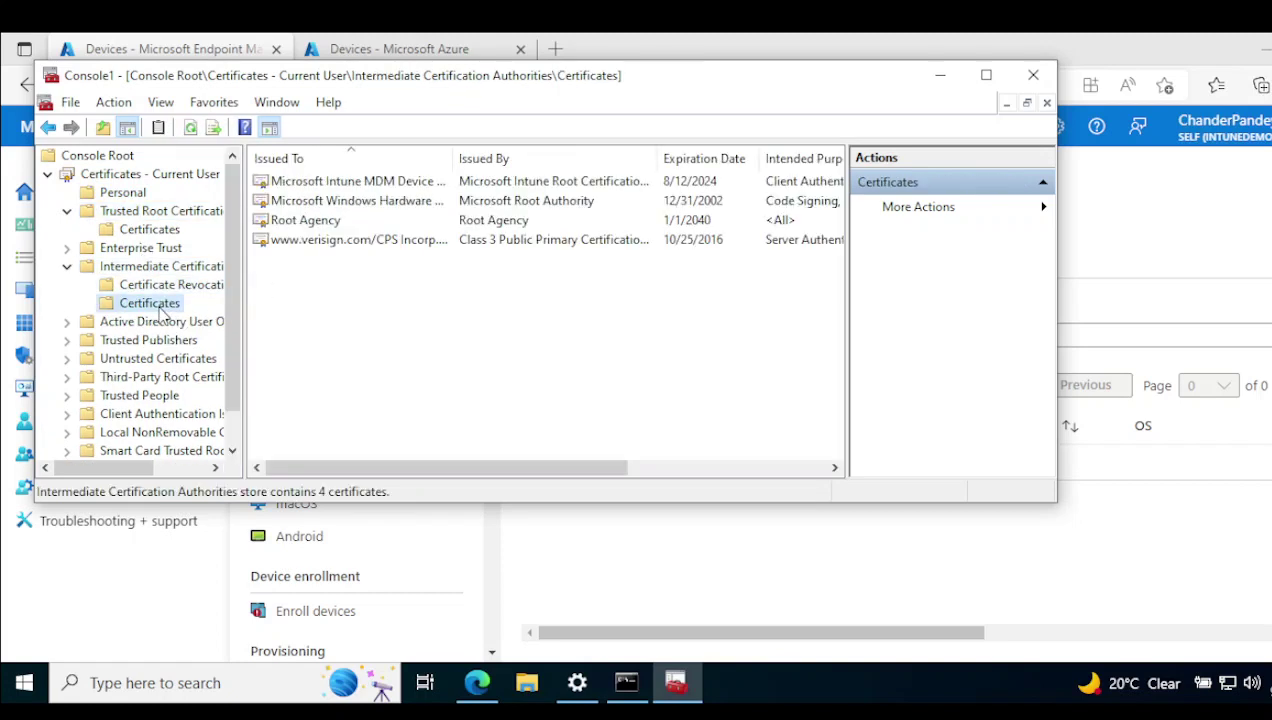
{"action": "left_click_drag", "start_coordinate": [455, 160], "coordinate": [577, 160]}
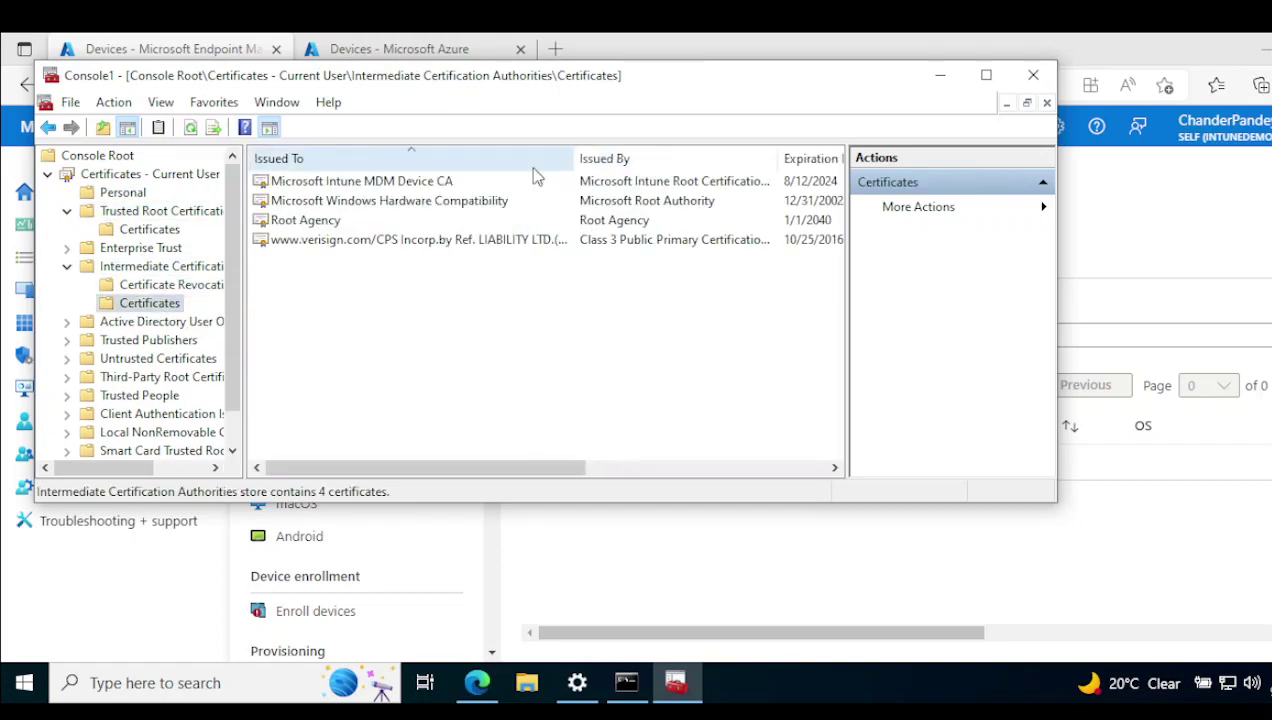
{"action": "left_click", "coordinate": [357, 186]}
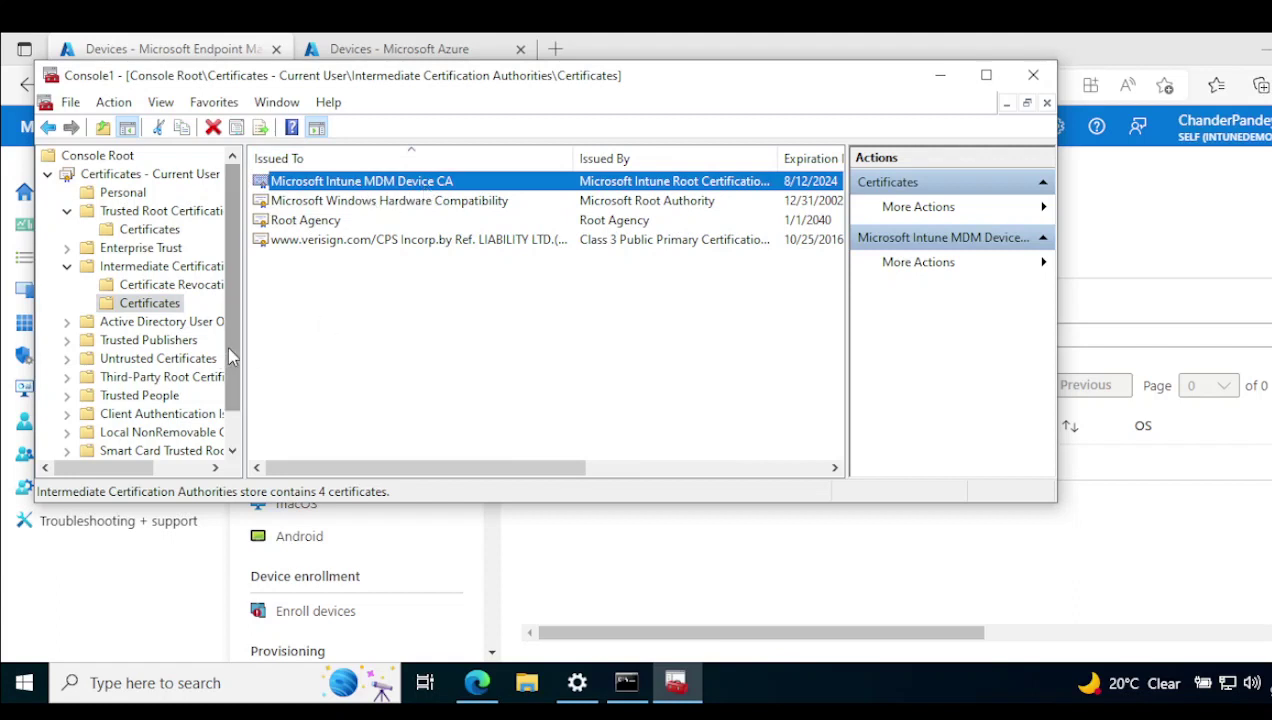
{"action": "scroll", "coordinate": [120, 400], "scroll_direction": "down", "scroll_amount": 1}
Expand Certificates (Local Computer) > Personal and list its certificates.
{"action": "left_click", "coordinate": [48, 432]}
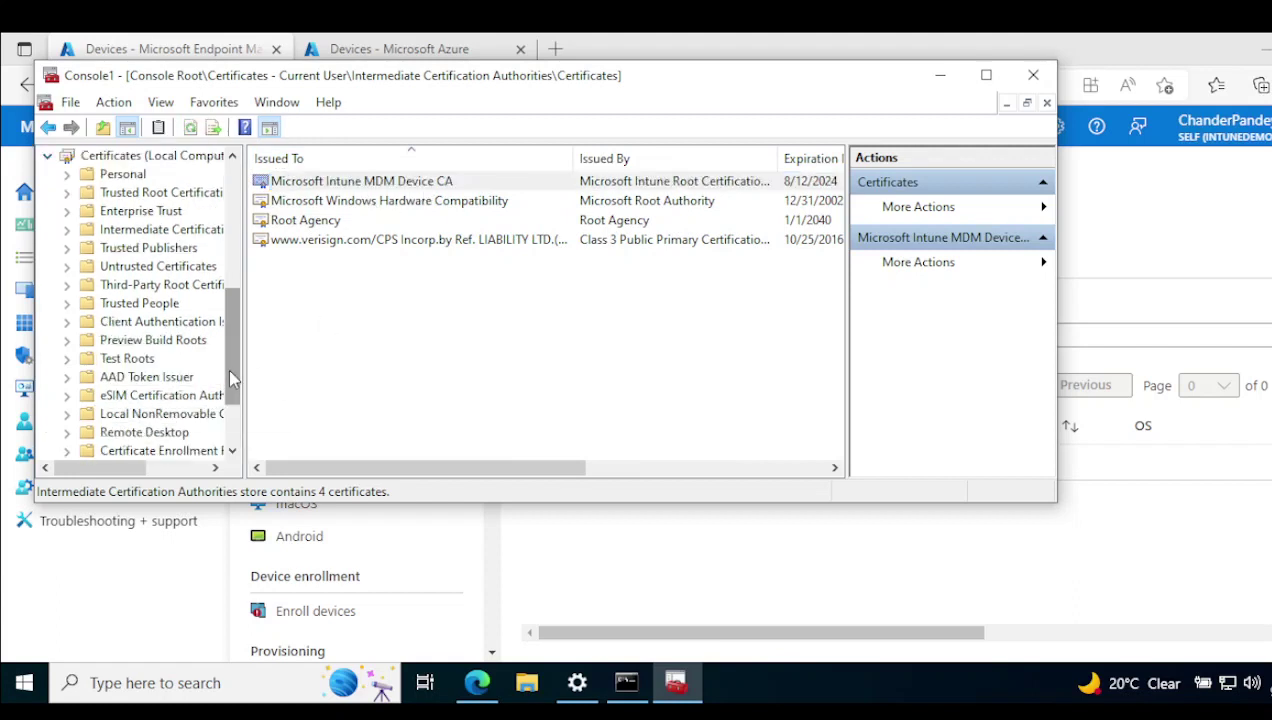
{"action": "left_click_drag", "start_coordinate": [234, 370], "coordinate": [241, 352]}
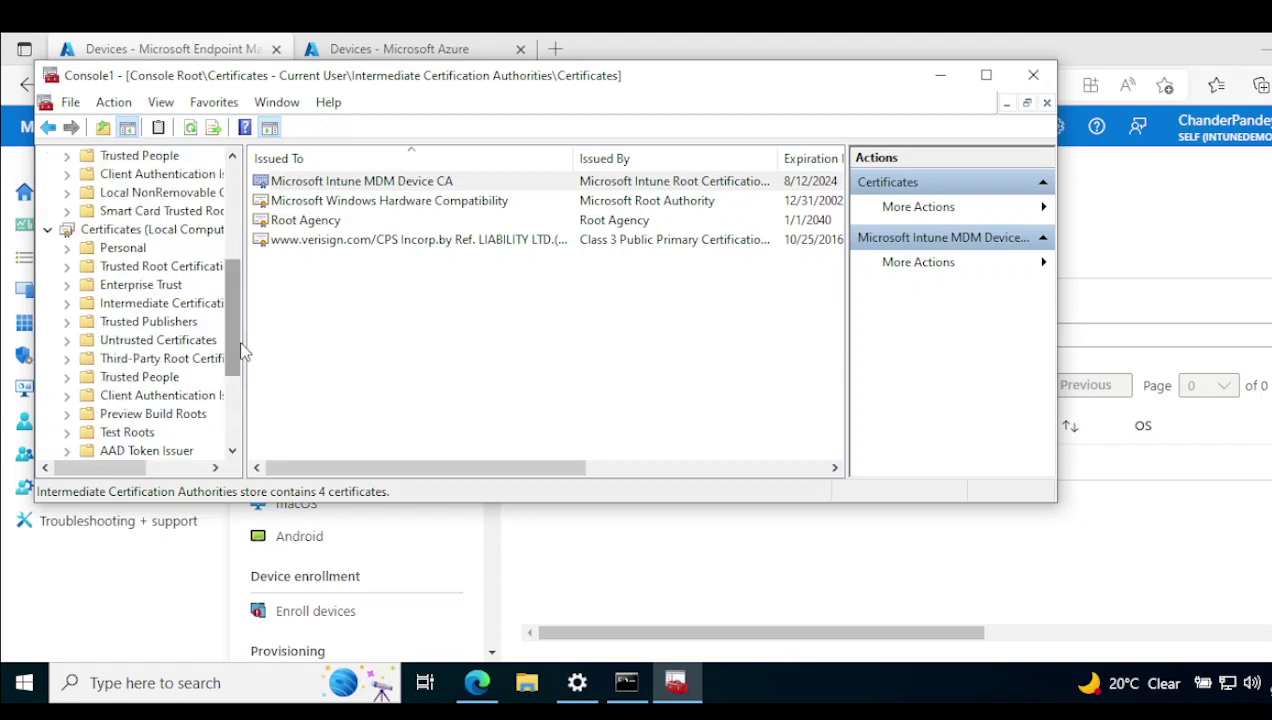
{"action": "left_click", "coordinate": [118, 248]}
{"action": "left_click", "coordinate": [67, 249]}
{"action": "left_click", "coordinate": [135, 266]}
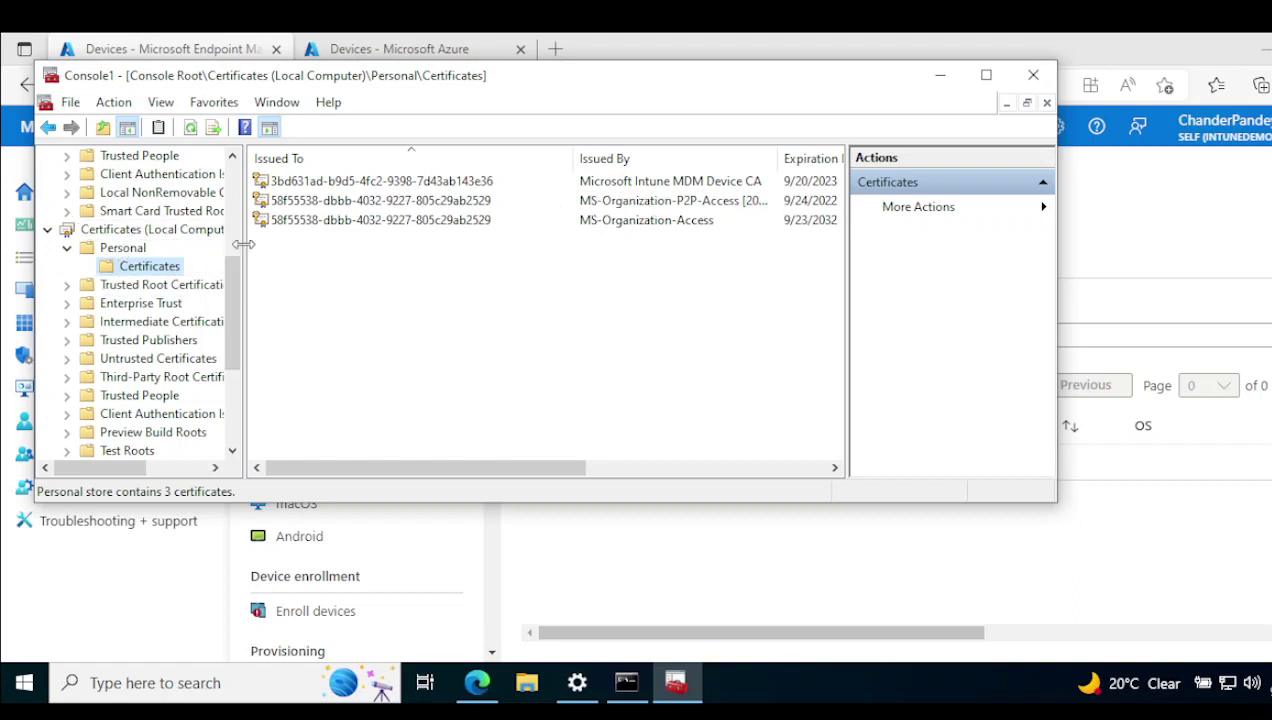
Widen the store tree, select the Intune-issued device certificate, then refresh Endpoint Manager's devices list.
{"action": "left_click_drag", "start_coordinate": [245, 244], "coordinate": [273, 244]}
{"action": "left_click", "coordinate": [690, 186]}
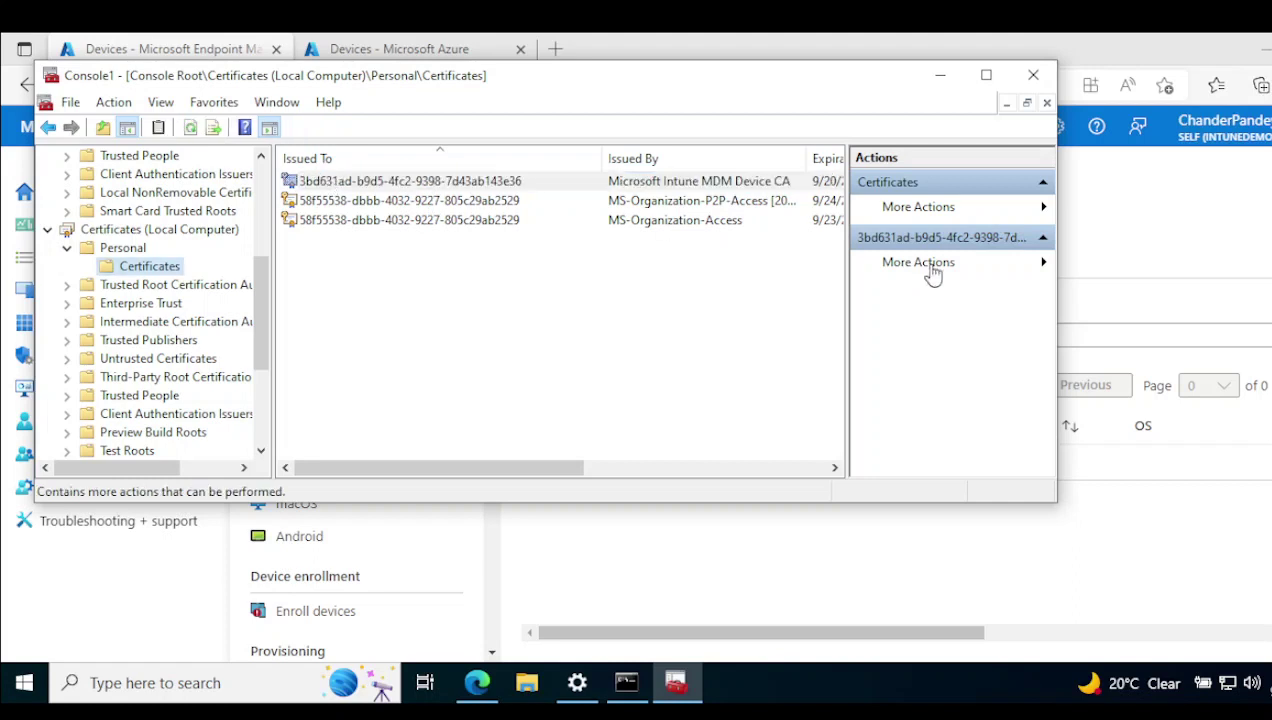
{"action": "left_click_drag", "start_coordinate": [424, 82], "coordinate": [579, 258]}
{"action": "left_click", "coordinate": [73, 85]}
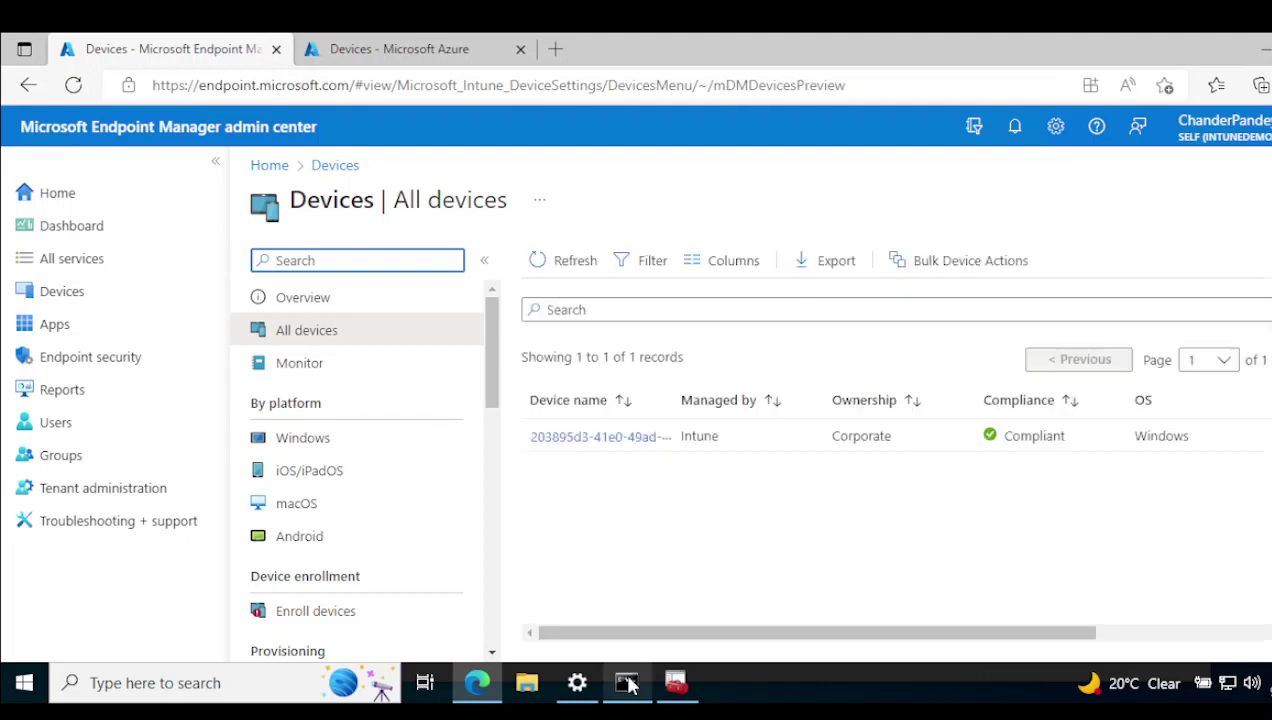
Open the enrolled device's details page, noting the device ID in its address, with the certificates console alongside.
{"action": "left_click", "coordinate": [600, 446]}
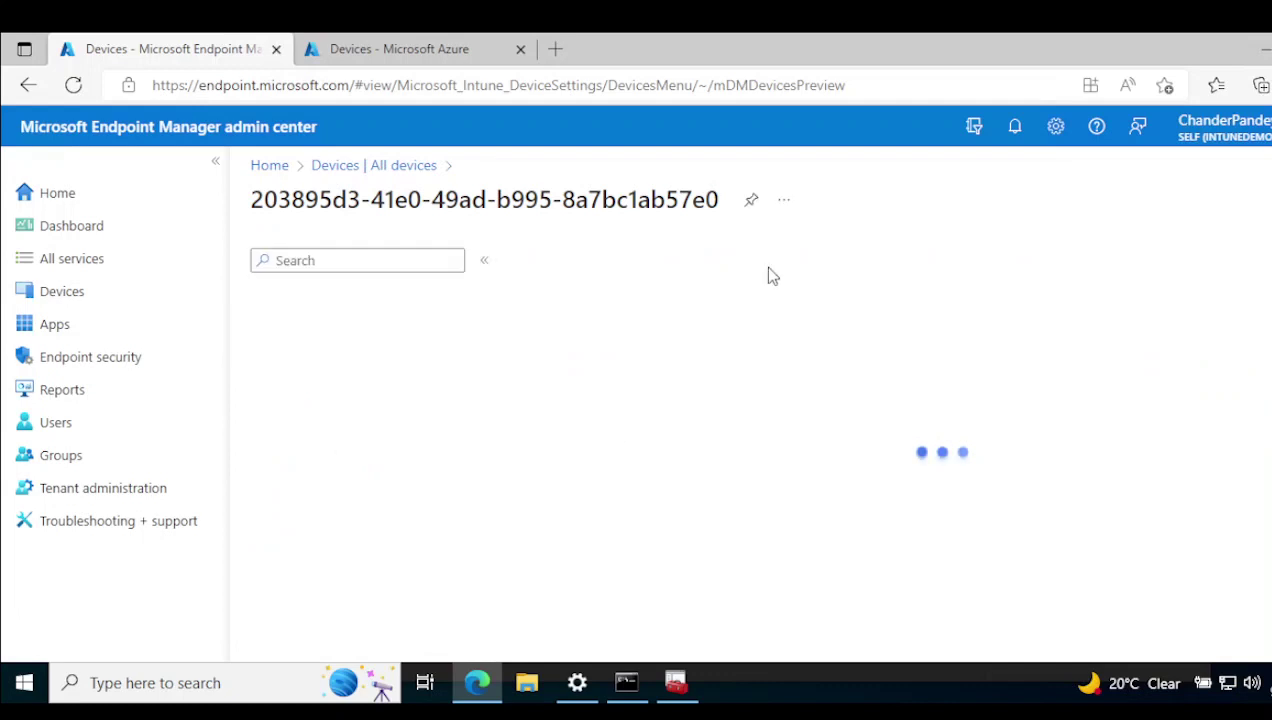
{"action": "left_click_drag", "start_coordinate": [903, 86], "coordinate": [980, 90]}
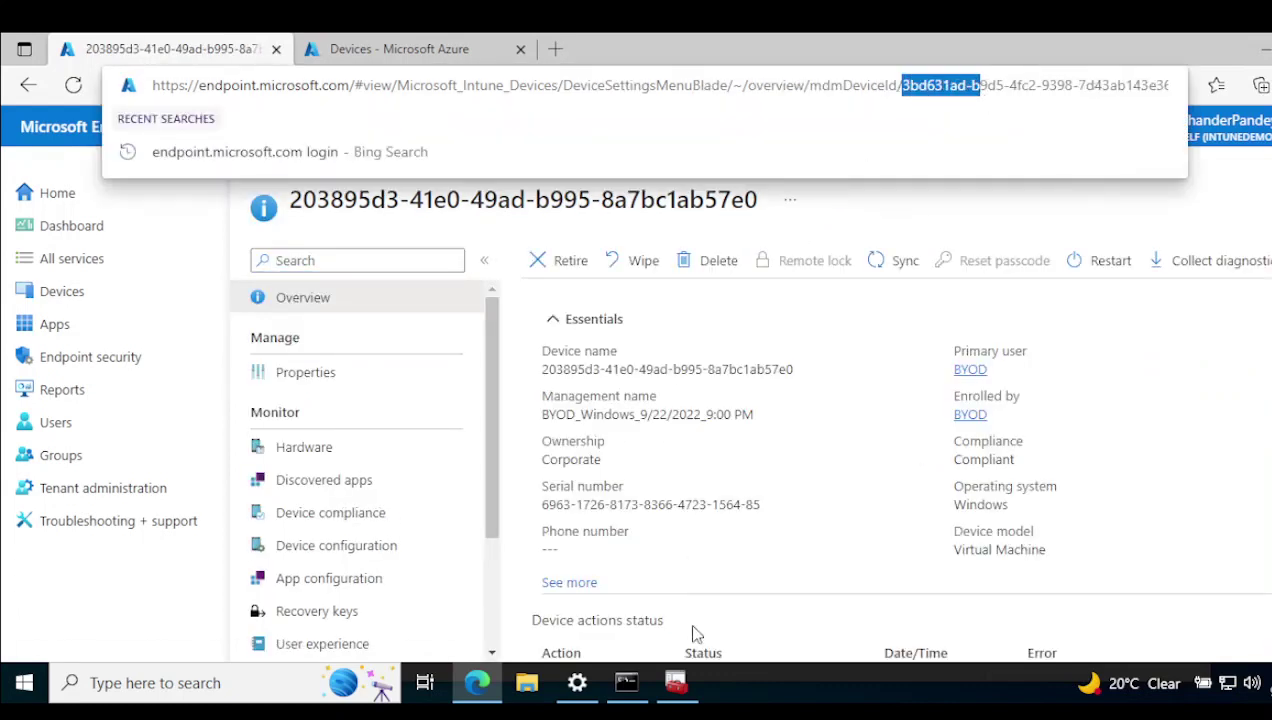
{"action": "left_click", "coordinate": [677, 690]}
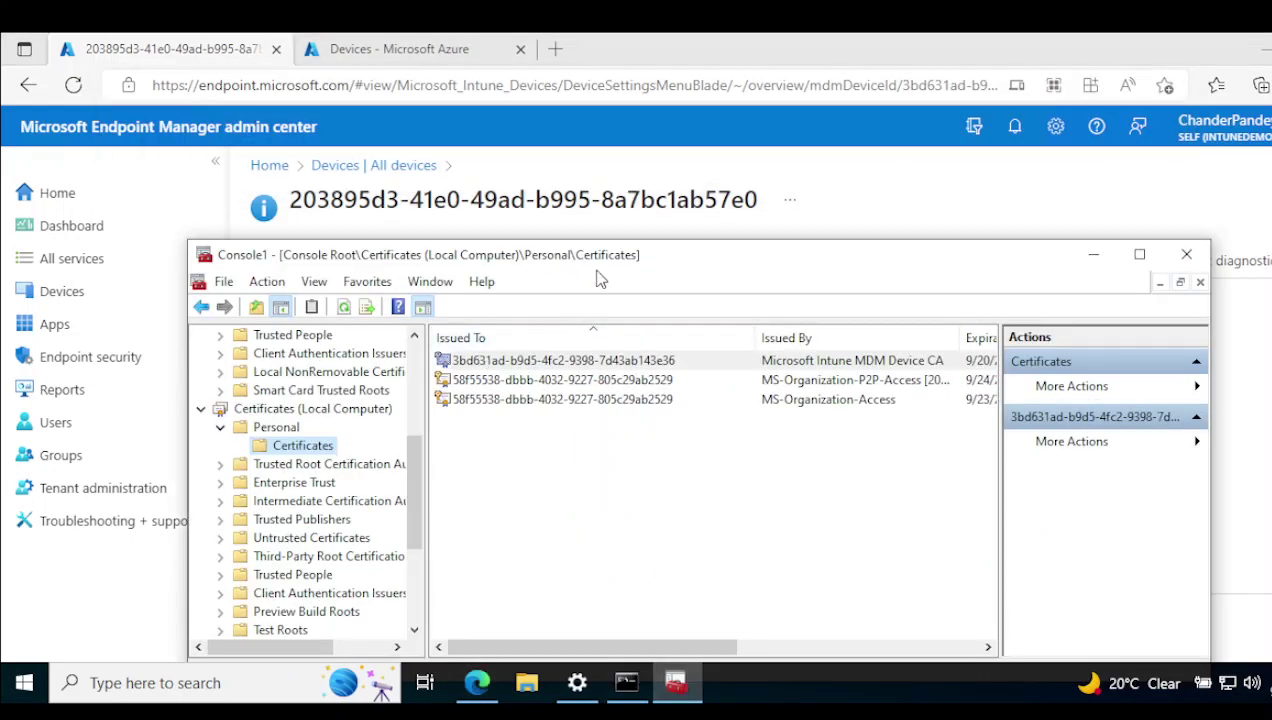
{"action": "left_click_drag", "start_coordinate": [600, 278], "coordinate": [572, 625]}
Open the device's Hardware page and highlight its Intune and Azure AD Device IDs for comparison.
{"action": "left_click", "coordinate": [318, 456]}
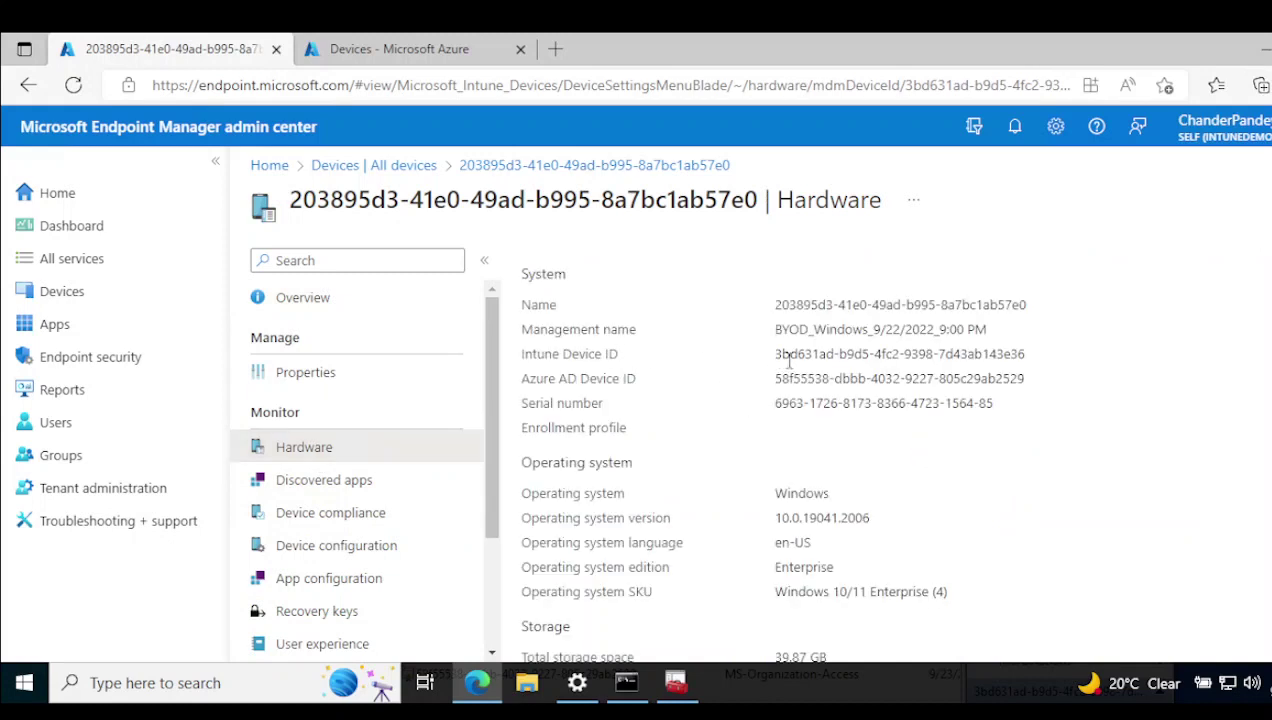
{"action": "left_click_drag", "start_coordinate": [781, 356], "coordinate": [938, 356]}
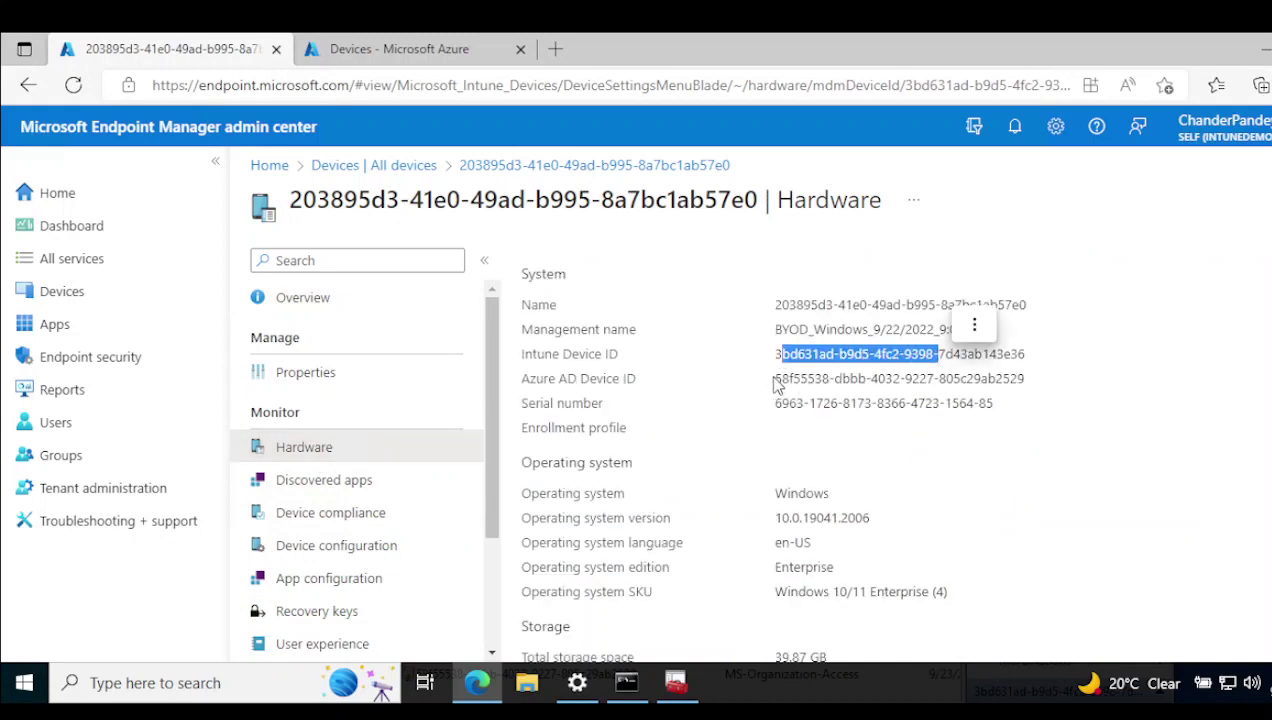
{"action": "left_click_drag", "start_coordinate": [776, 379], "coordinate": [858, 379]}
{"action": "left_click", "coordinate": [676, 683]}
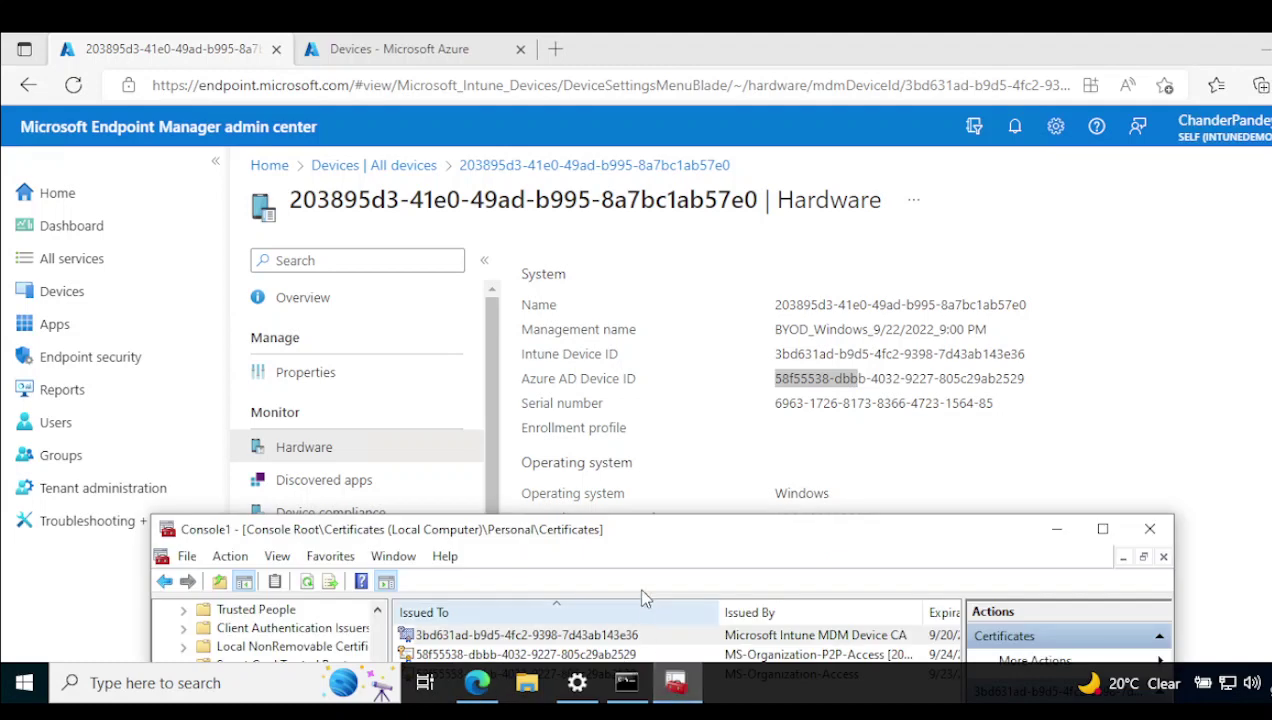
{"action": "left_click_drag", "start_coordinate": [621, 529], "coordinate": [615, 246]}
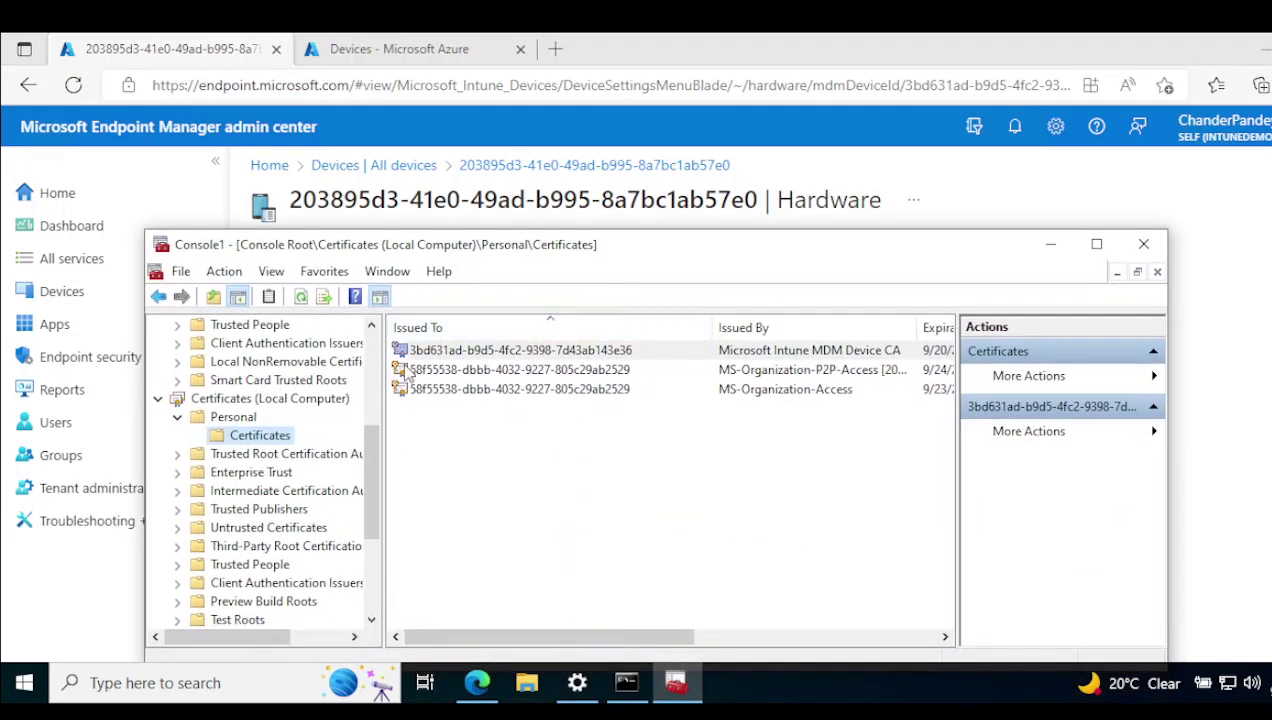
Select the MS-Organization certificates, maximize the console and widen the Issued By, Expiration Date and Actions areas.
{"action": "left_click", "coordinate": [465, 370]}
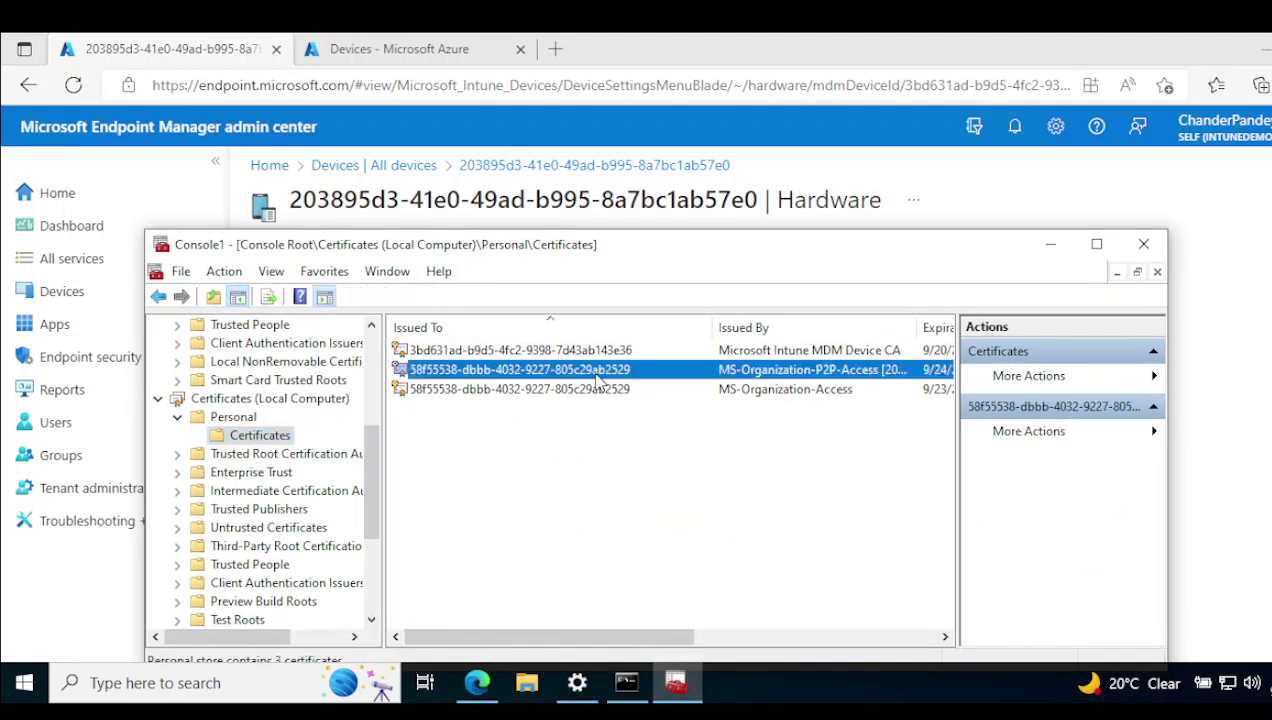
{"action": "left_click", "coordinate": [720, 394]}
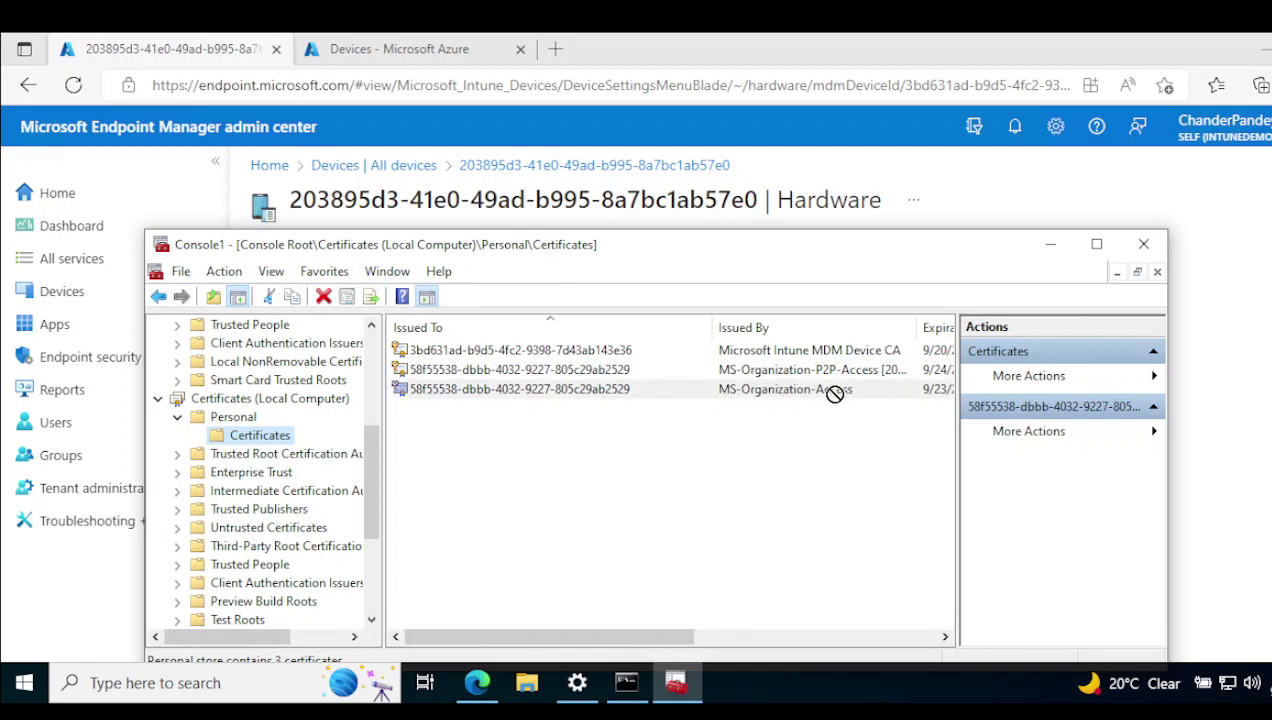
{"action": "double_click", "coordinate": [937, 321]}
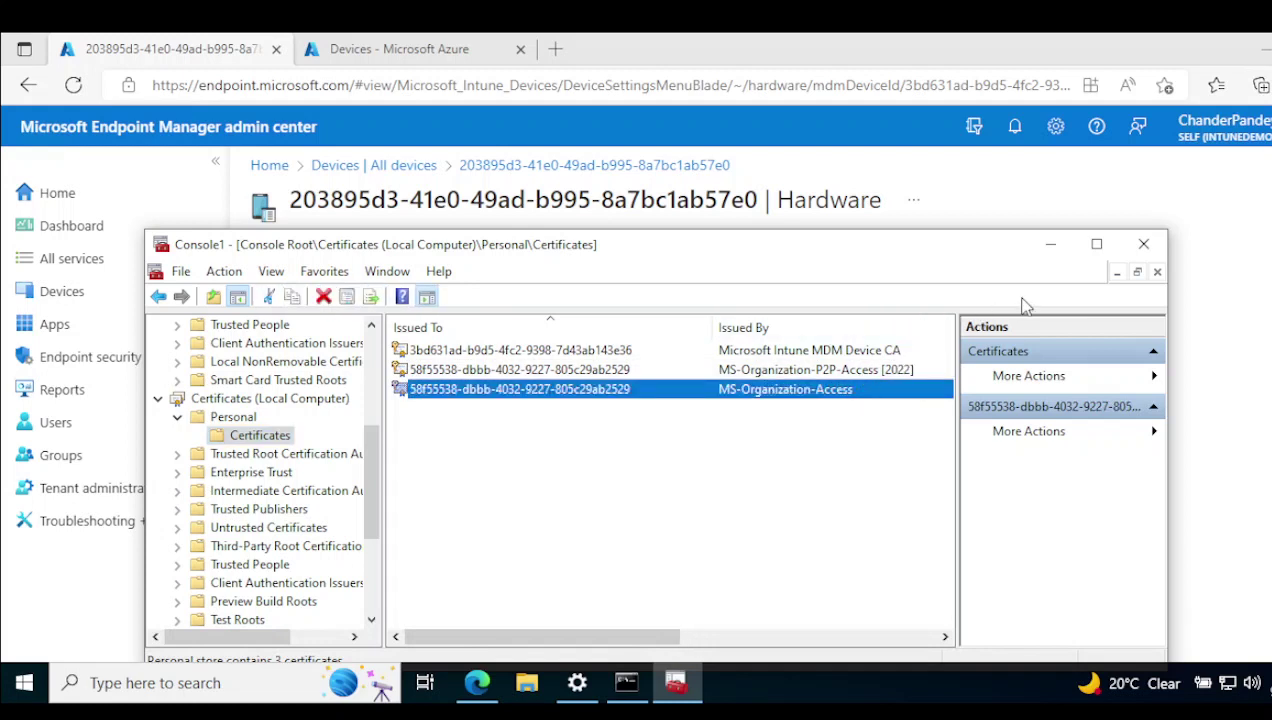
{"action": "left_click", "coordinate": [1097, 245]}
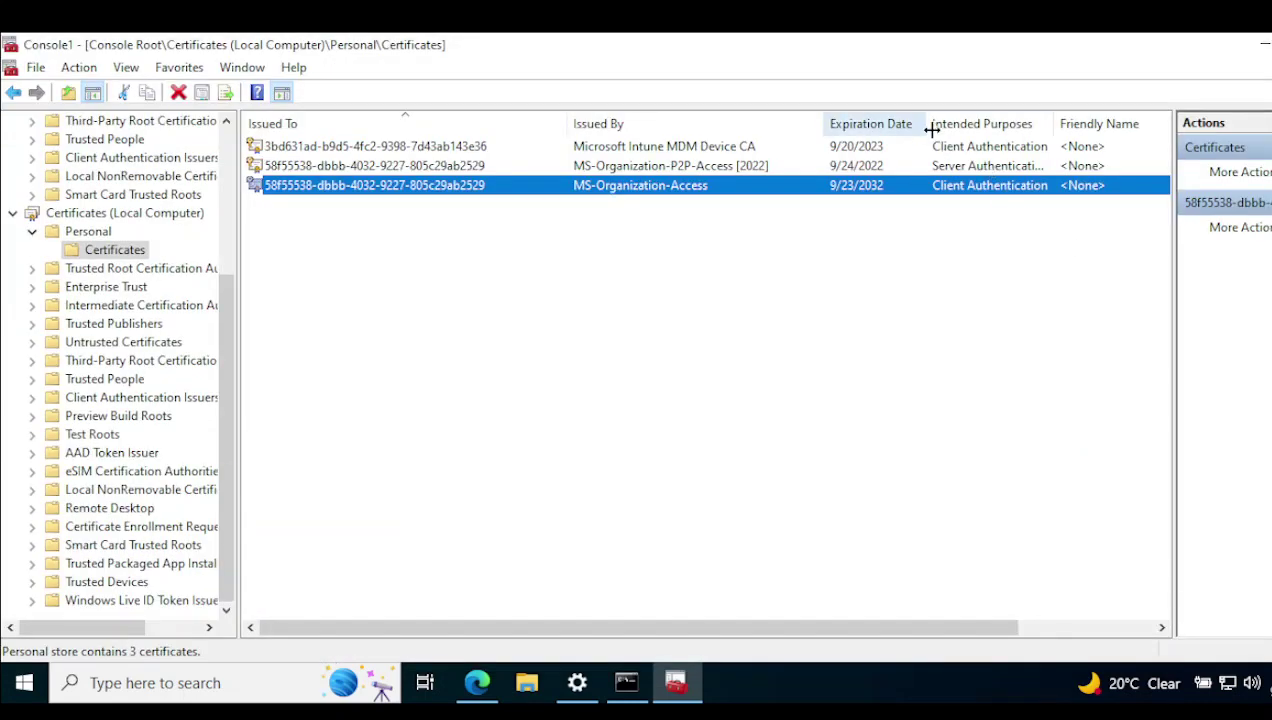
{"action": "left_click_drag", "start_coordinate": [927, 124], "coordinate": [974, 124]}
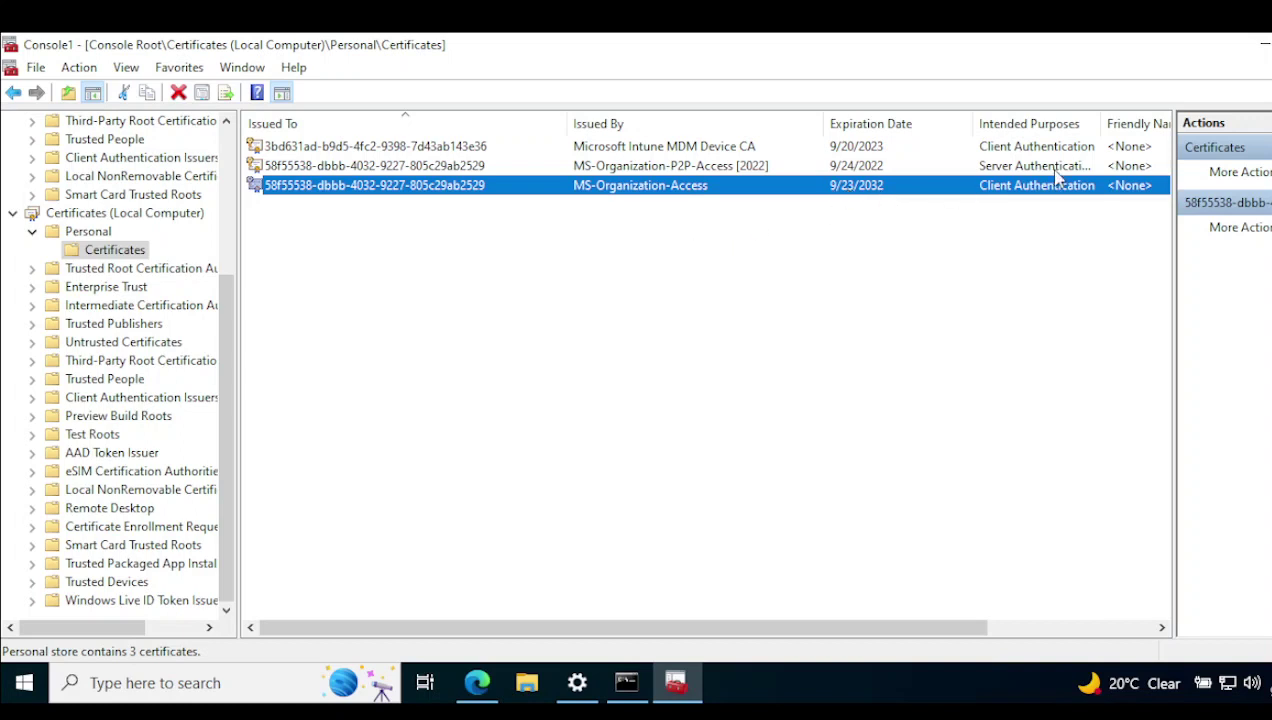
{"action": "left_click_drag", "start_coordinate": [1174, 160], "coordinate": [748, 150]}
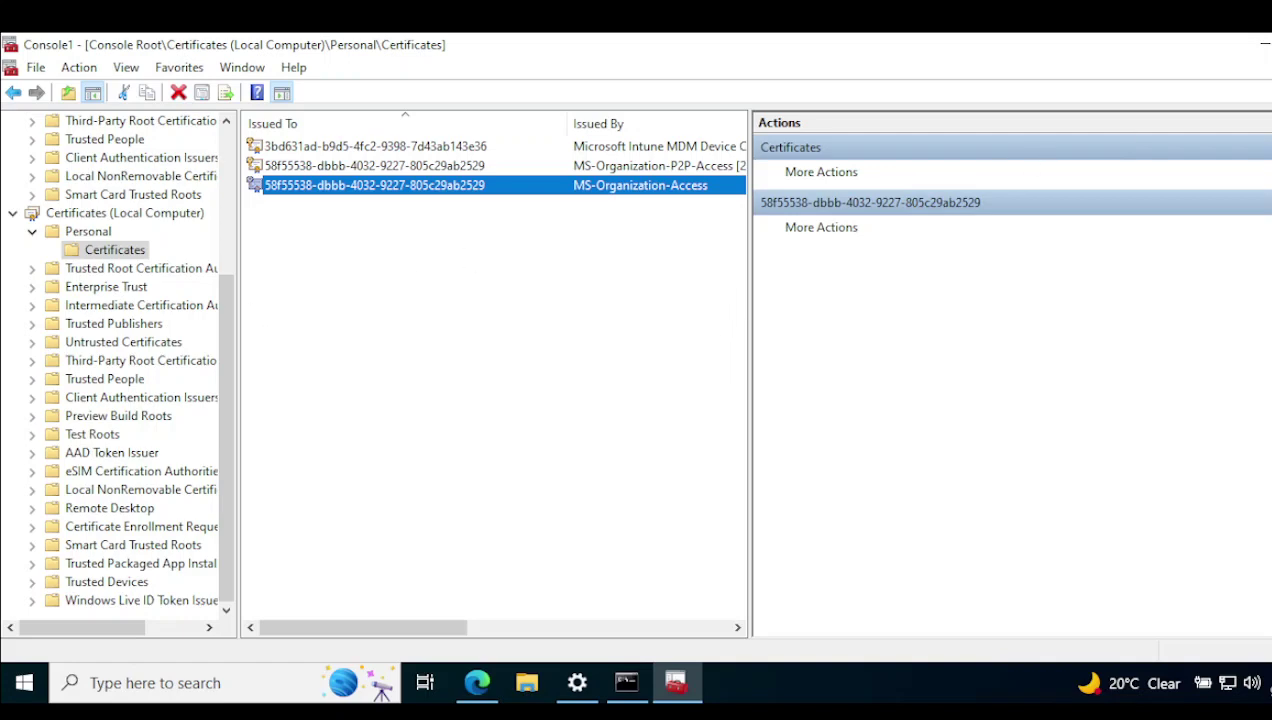
Close the certificates console without saving Console1 and launch Event Viewer by searching 'evnt'.
{"action": "key", "text": "alt+F4"}
{"action": "left_click", "coordinate": [698, 400]}
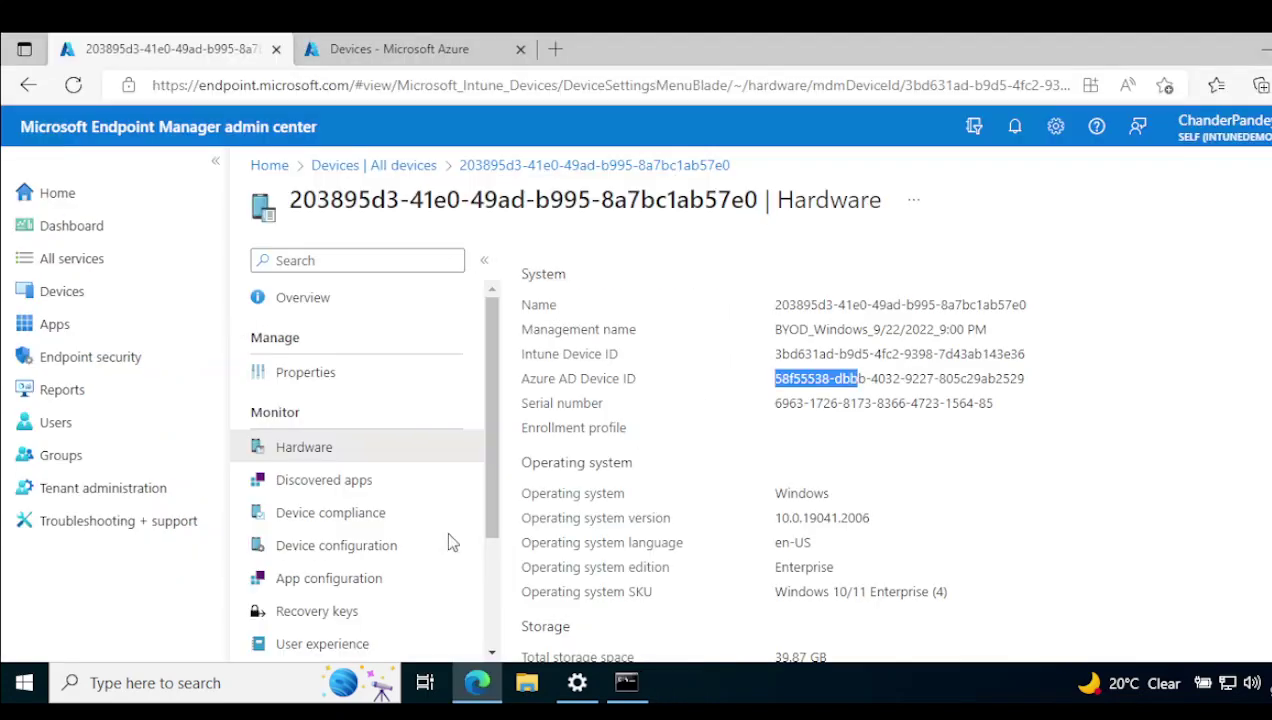
{"action": "left_click", "coordinate": [215, 677]}
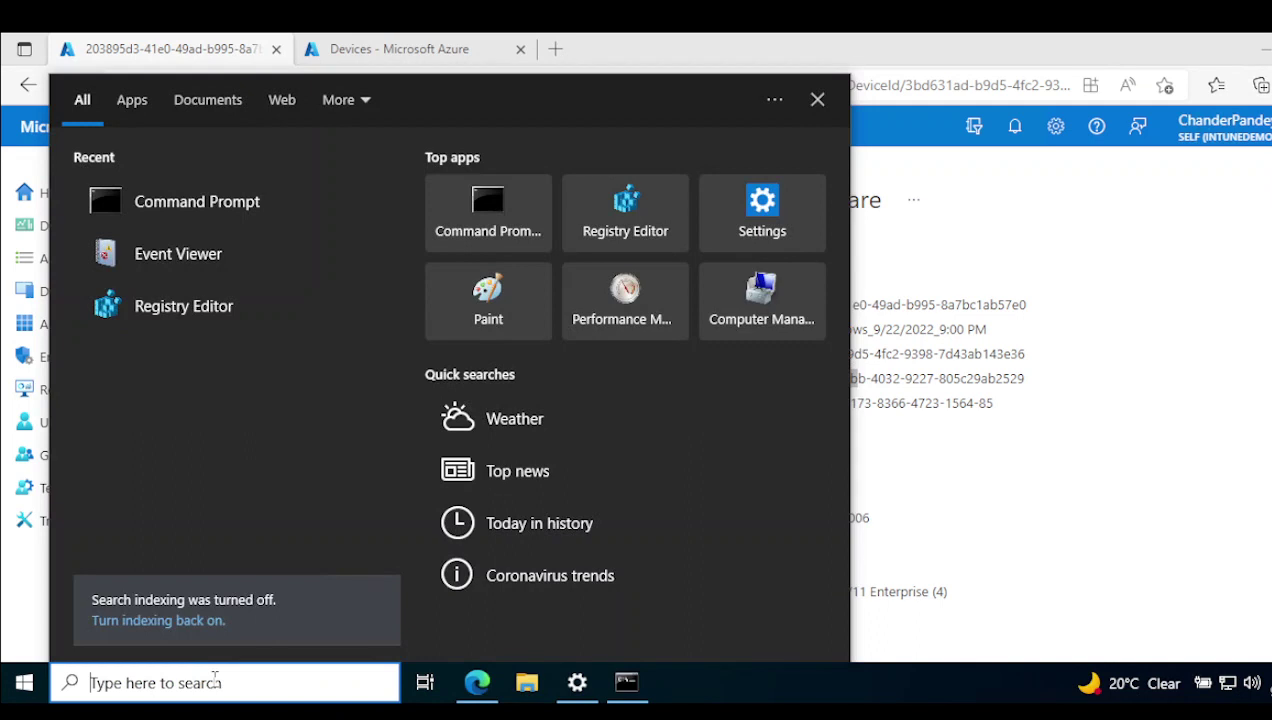
{"action": "type", "text": "evnt"}
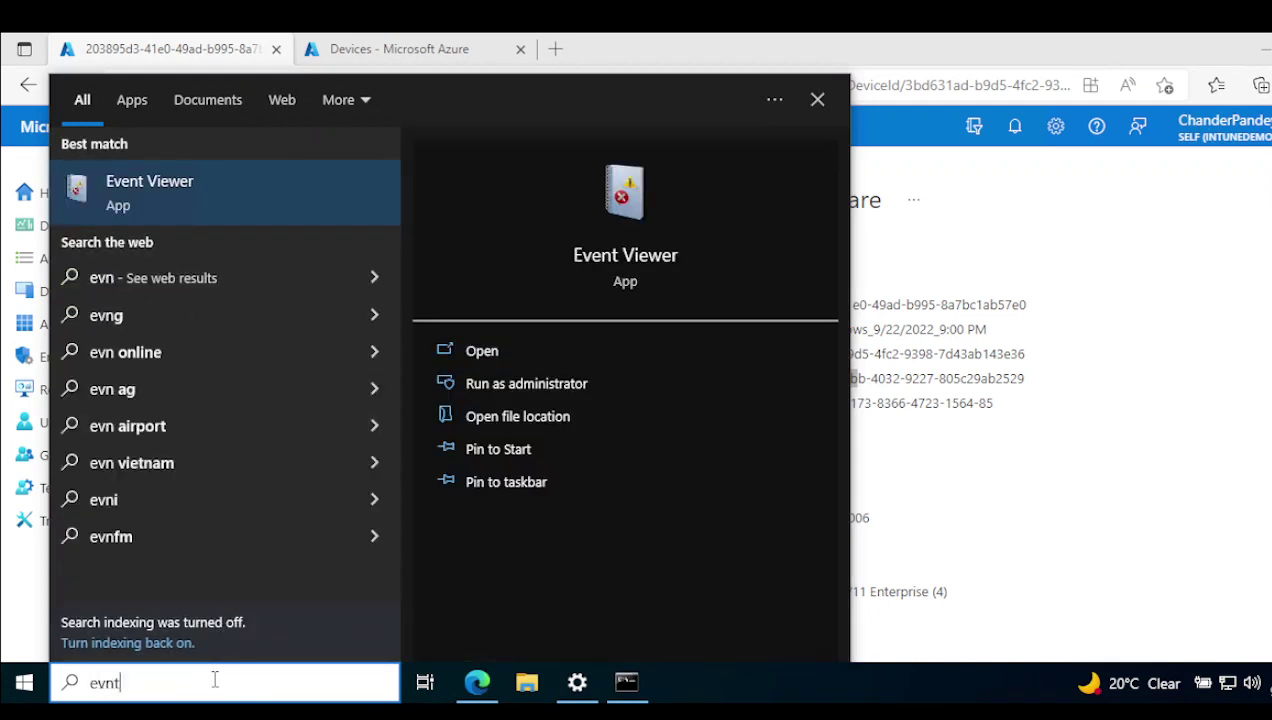
{"action": "left_click", "coordinate": [161, 189]}
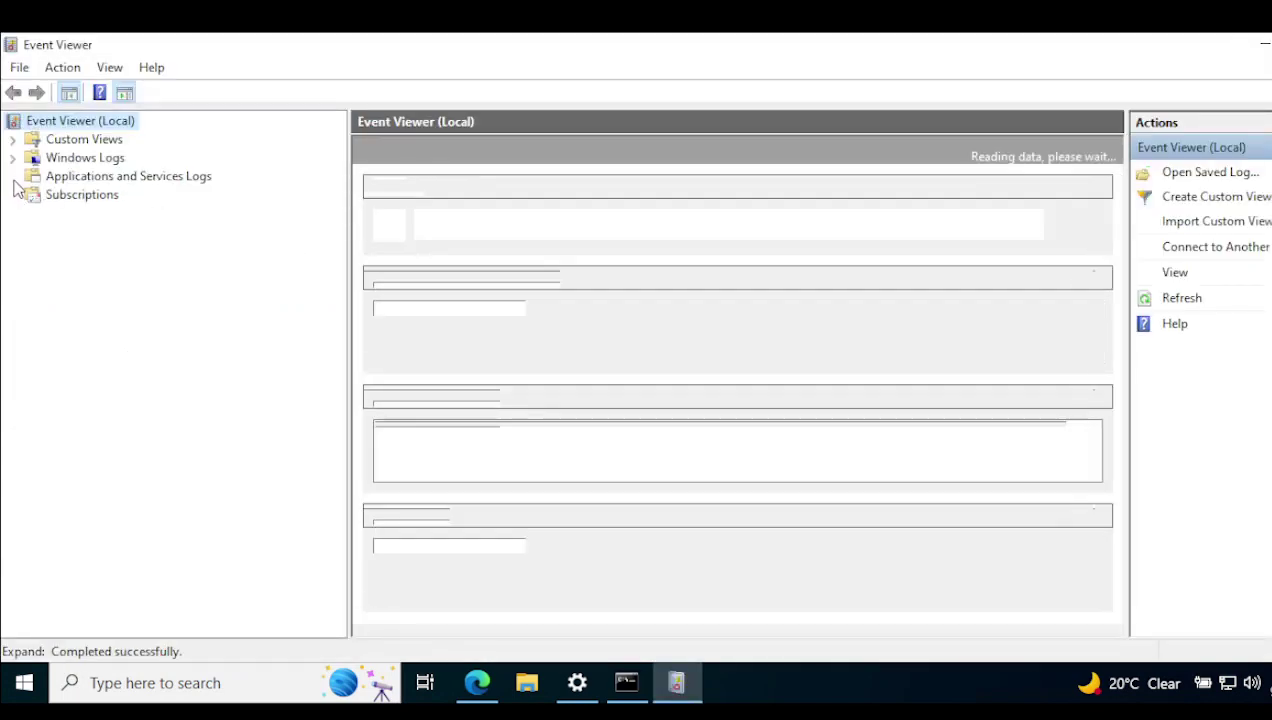
Expand Applications and Services Logs > Microsoft > Windows and scroll through its log folders.
{"action": "left_click", "coordinate": [107, 180]}
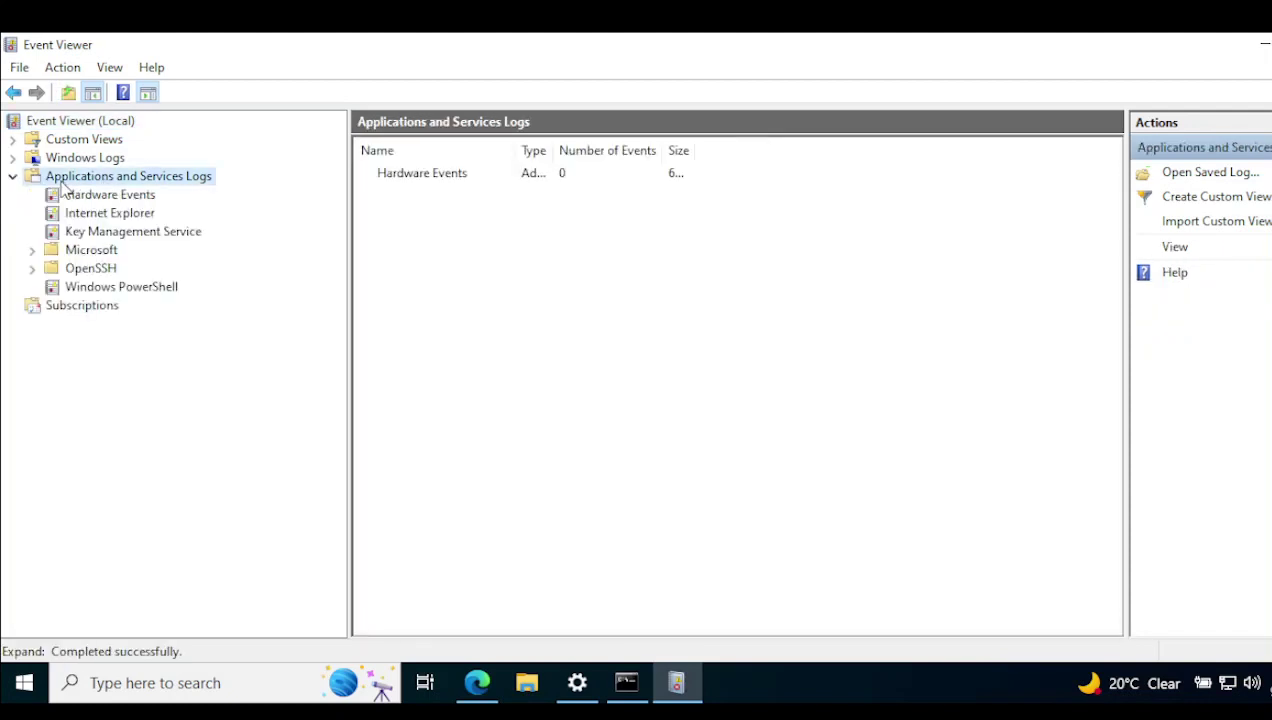
{"action": "double_click", "coordinate": [88, 250]}
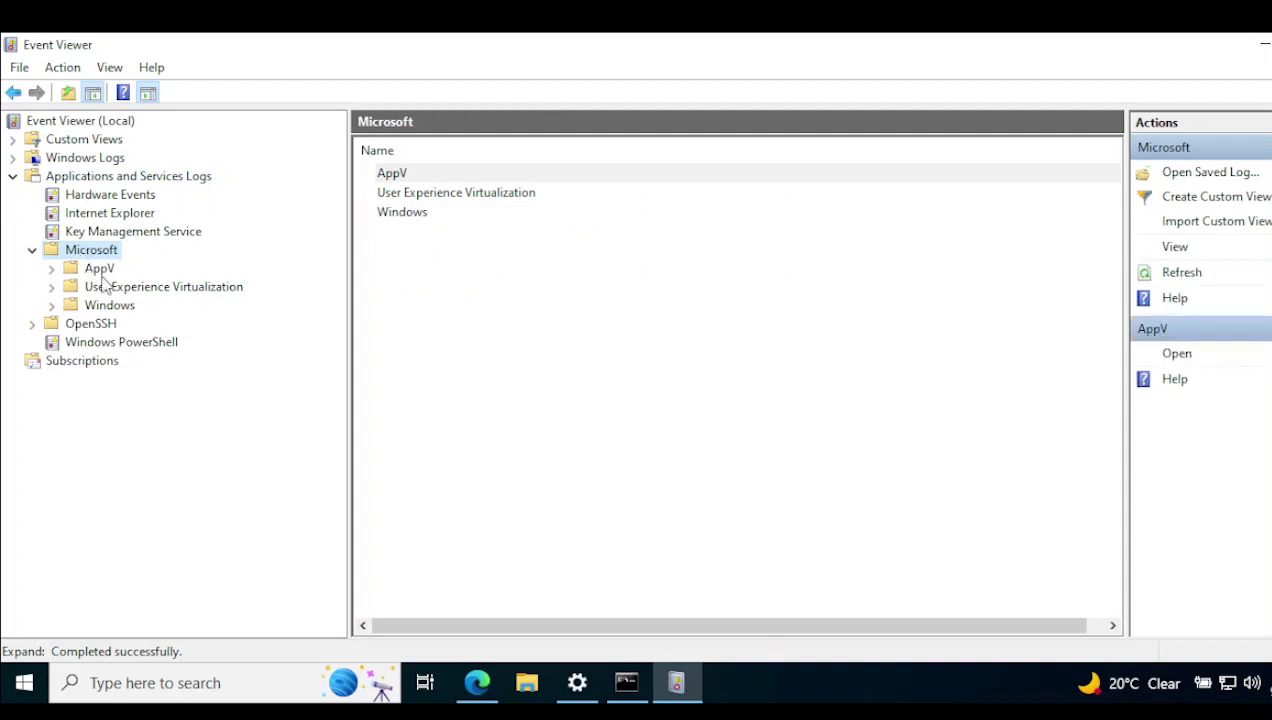
{"action": "double_click", "coordinate": [110, 307]}
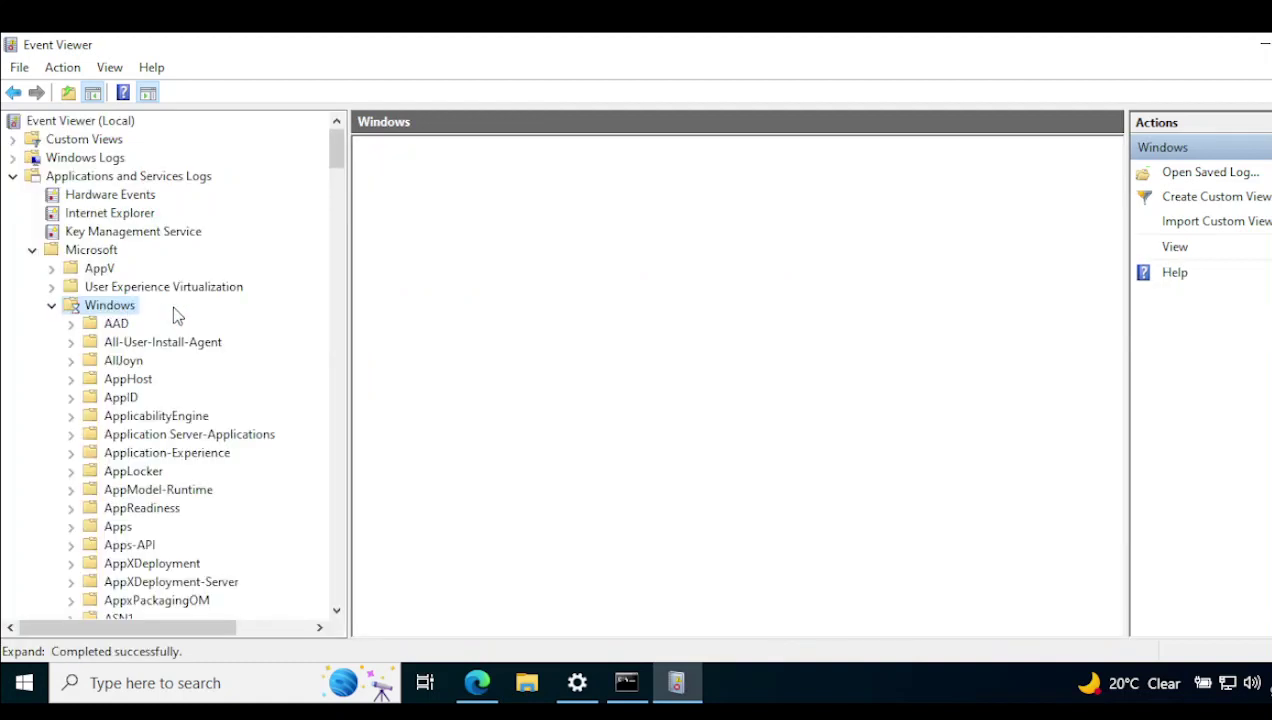
{"action": "double_click", "coordinate": [124, 380]}
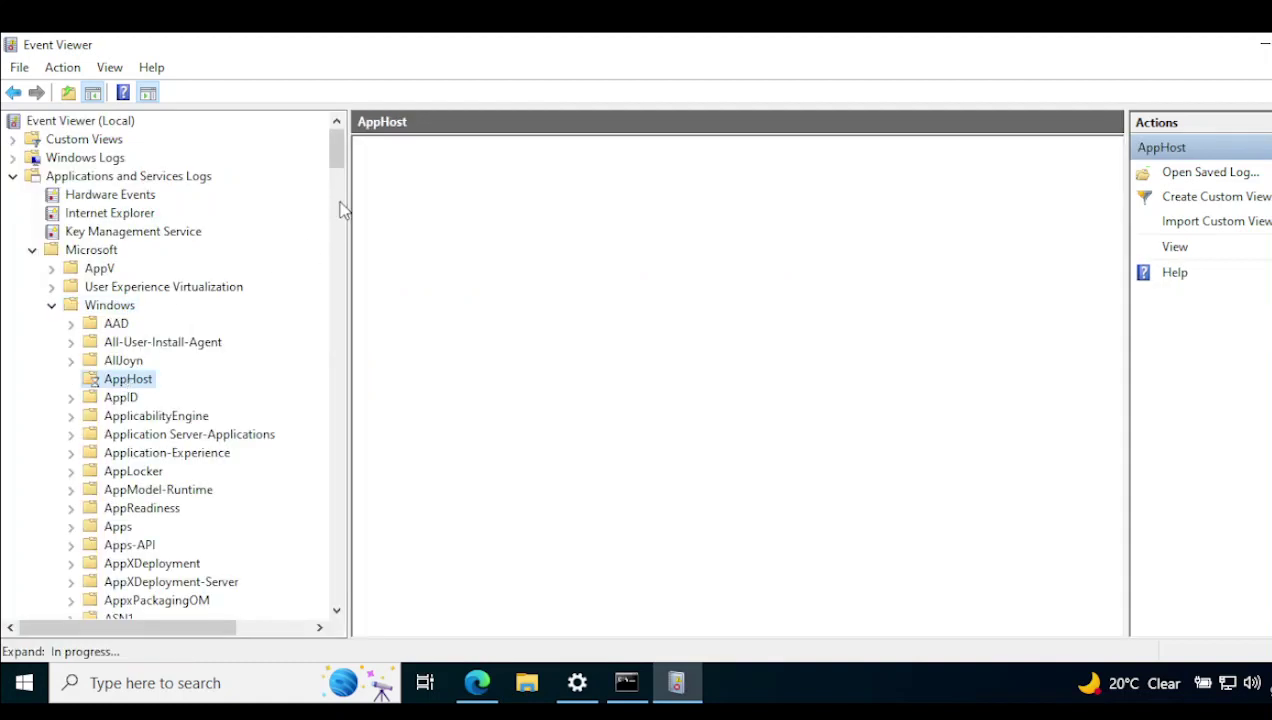
{"action": "scroll", "coordinate": [340, 200], "scroll_direction": "down", "scroll_amount": 20}
{"action": "scroll", "coordinate": [343, 190], "scroll_direction": "up", "scroll_amount": 8}
{"action": "left_click", "coordinate": [197, 384]}
{"action": "key", "text": "u"}
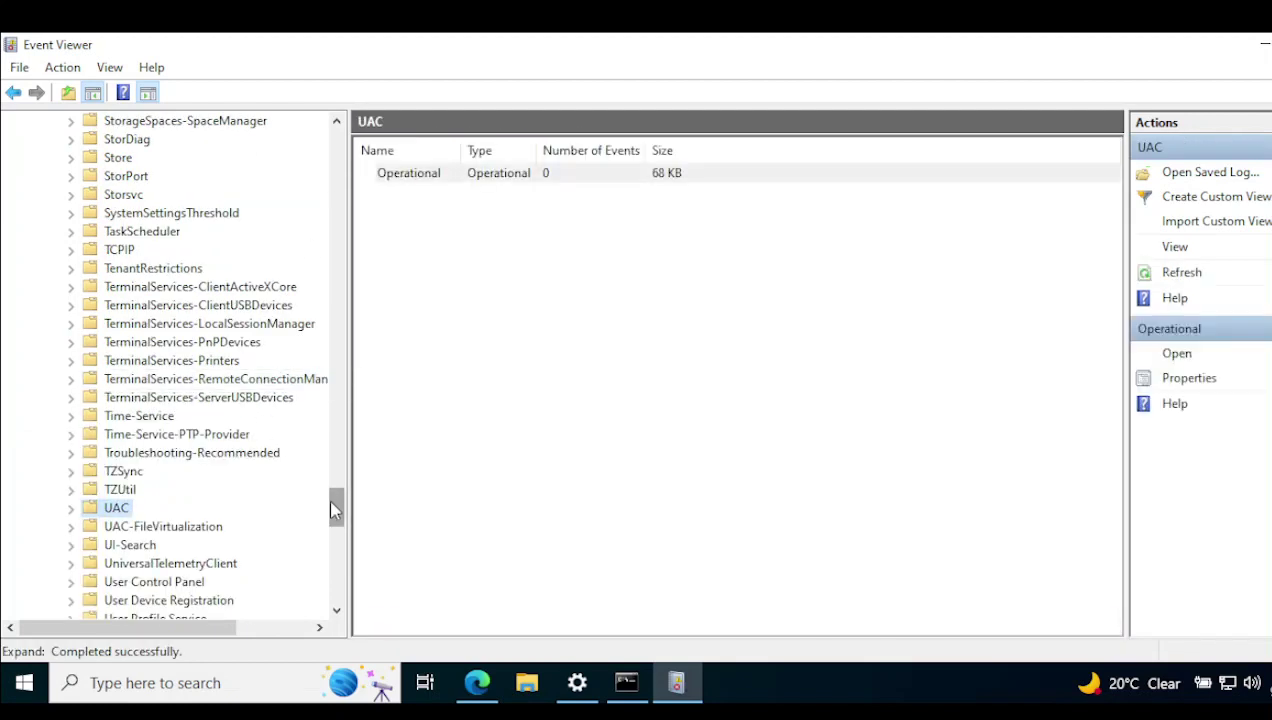
{"action": "scroll", "coordinate": [335, 510], "scroll_direction": "down", "scroll_amount": 4}
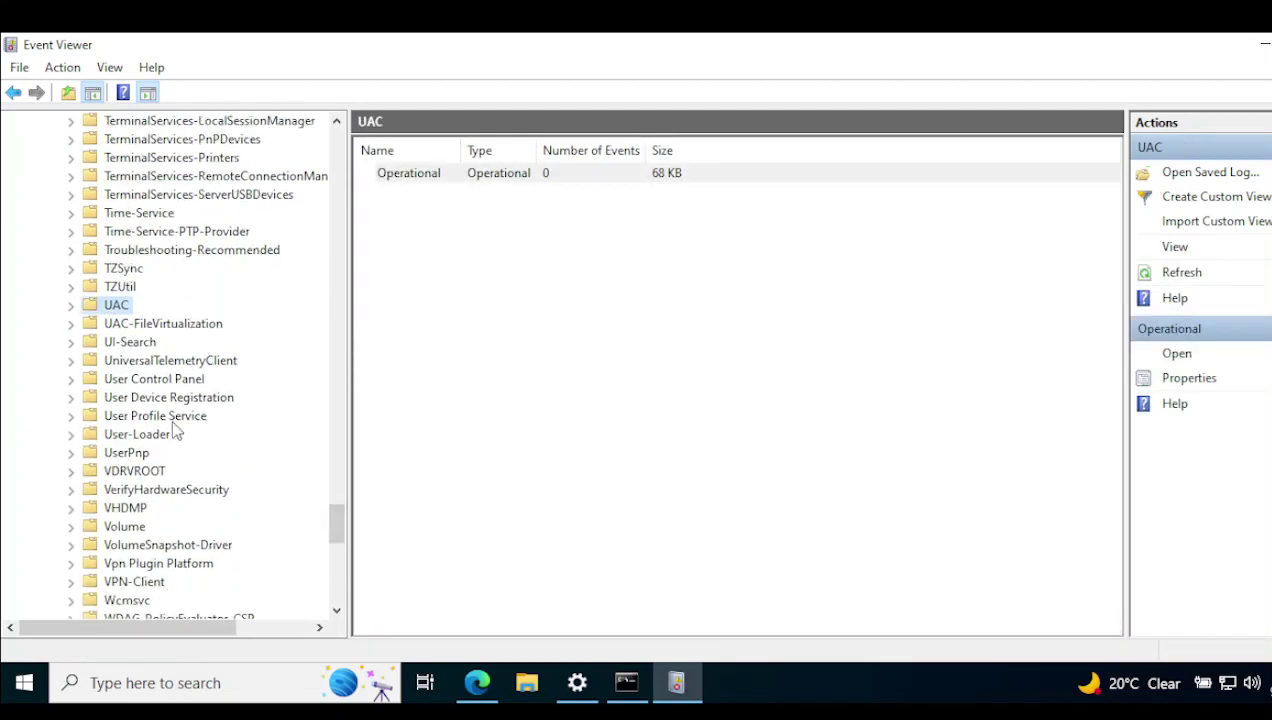
Open the User Device Registration Admin log and enlarge the event list to review its events.
{"action": "left_click", "coordinate": [152, 401]}
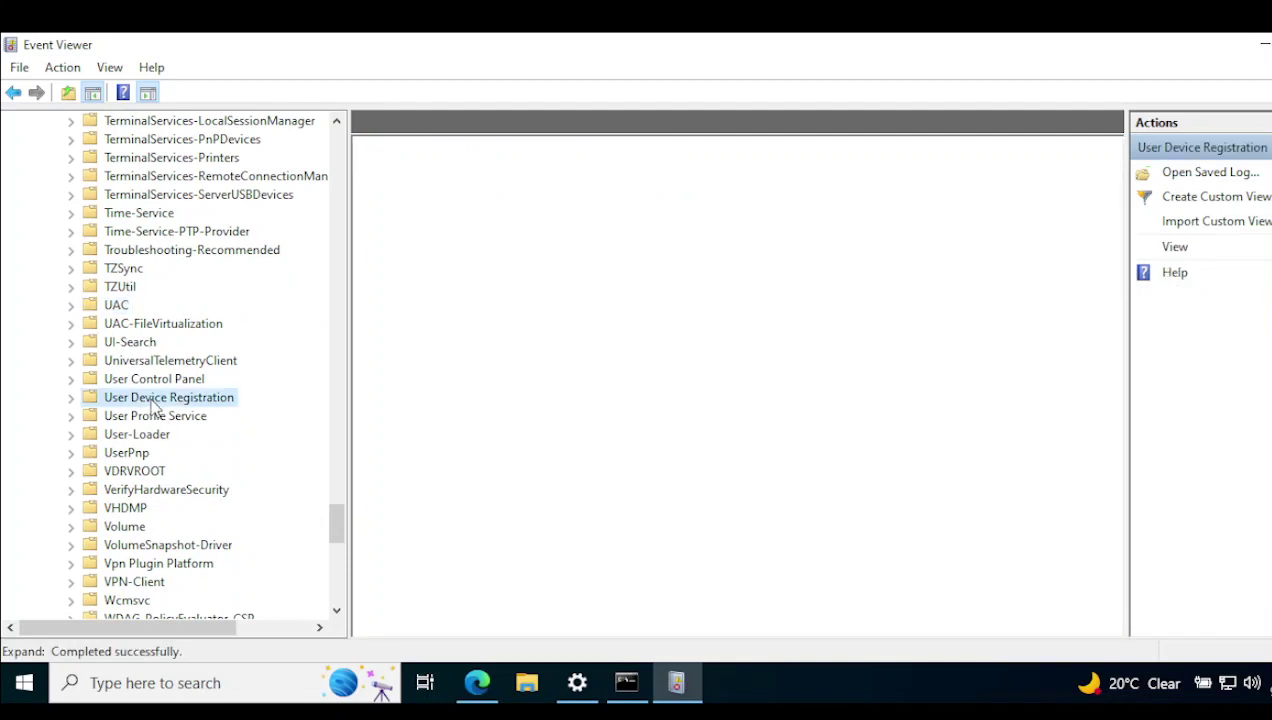
{"action": "left_click", "coordinate": [72, 398]}
{"action": "left_click", "coordinate": [132, 416]}
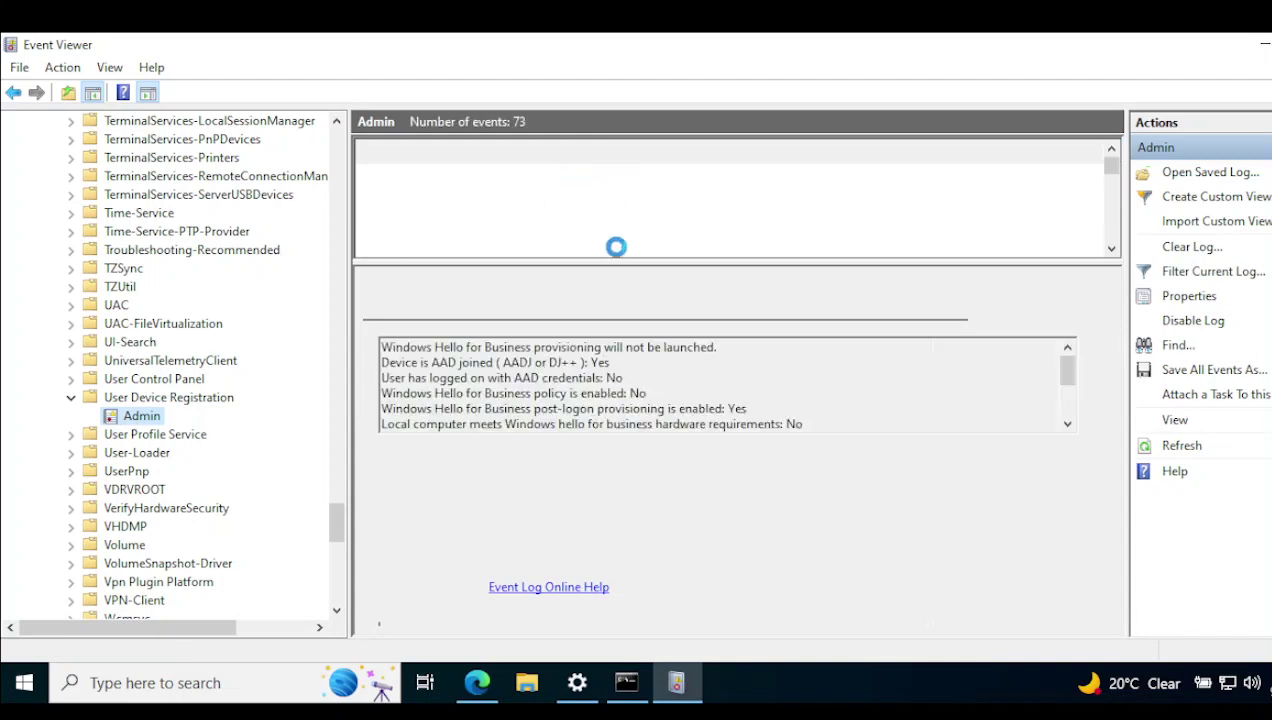
{"action": "left_click_drag", "start_coordinate": [614, 260], "coordinate": [630, 391]}
{"action": "scroll", "coordinate": [1108, 205], "scroll_direction": "down", "scroll_amount": 3}
{"action": "left_click_drag", "start_coordinate": [1112, 377], "coordinate": [1112, 377]}
{"action": "left_click_drag", "start_coordinate": [342, 540], "coordinate": [342, 262]}
Open the DeviceManagement-Enterprise-Diagnostics-Provider Admin log and inspect the Event ID 200 entry.
{"action": "double_click", "coordinate": [286, 270]}
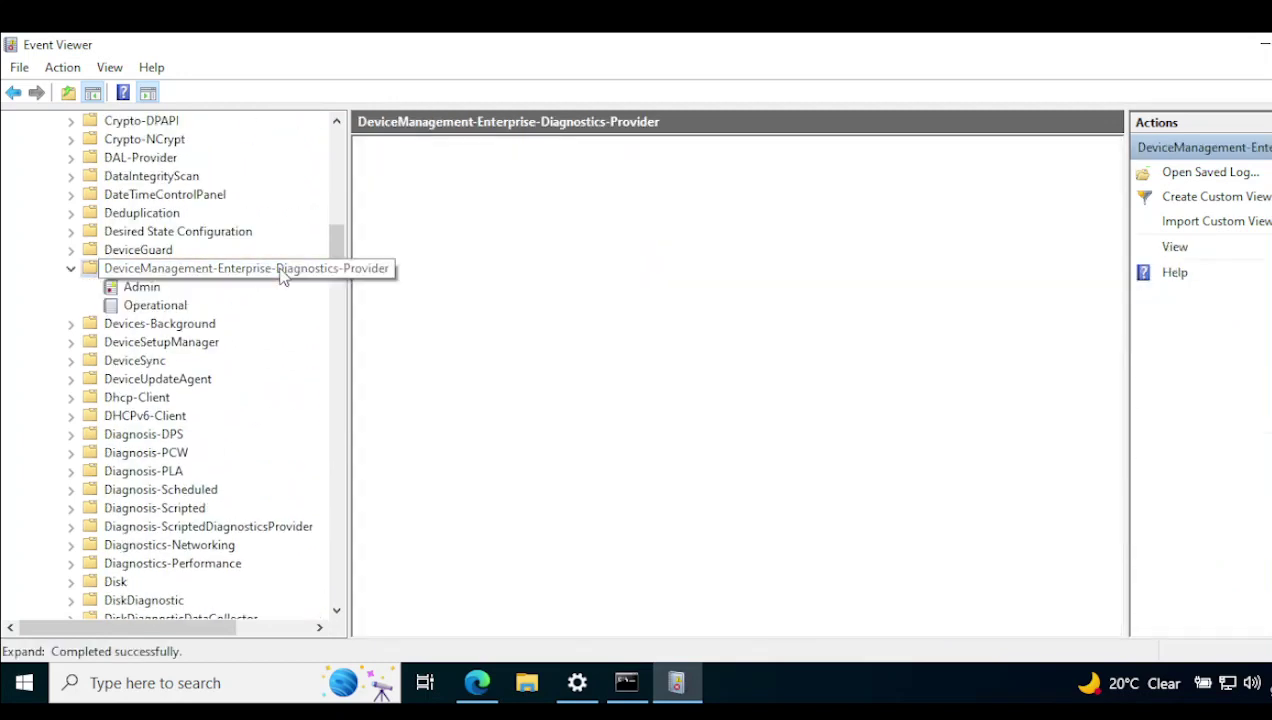
{"action": "left_click", "coordinate": [141, 287]}
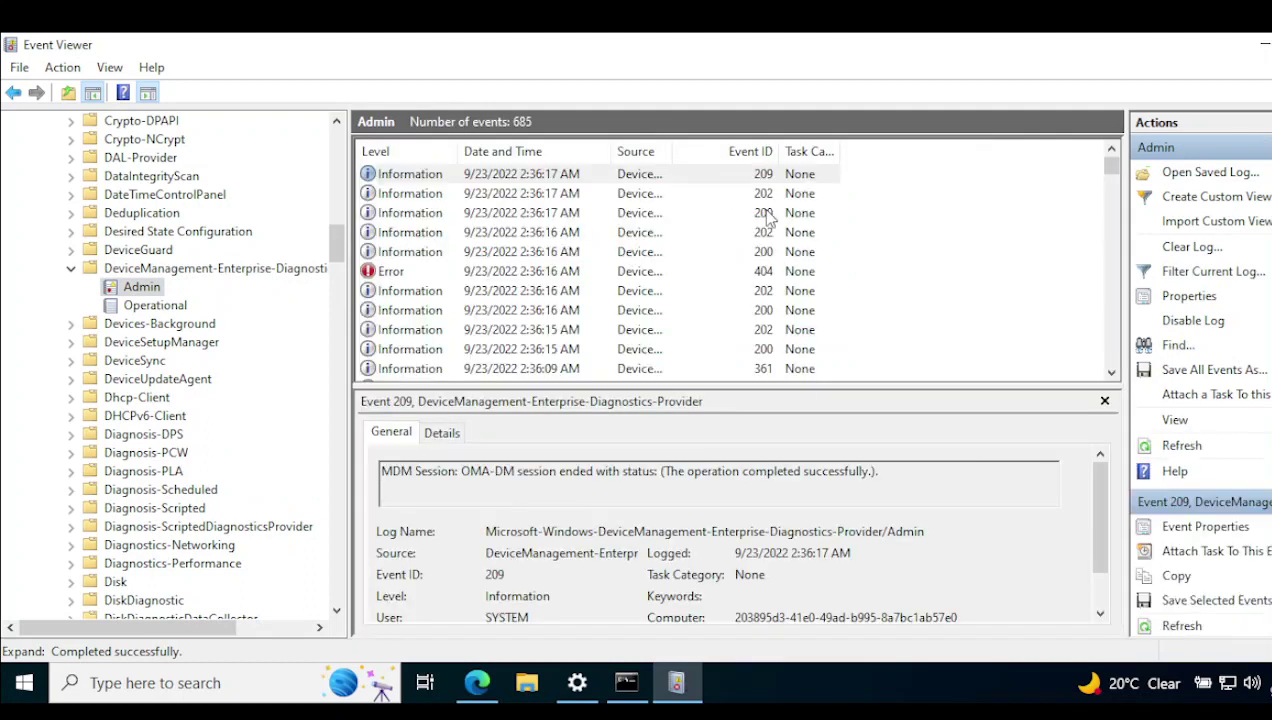
{"action": "left_click", "coordinate": [770, 214]}
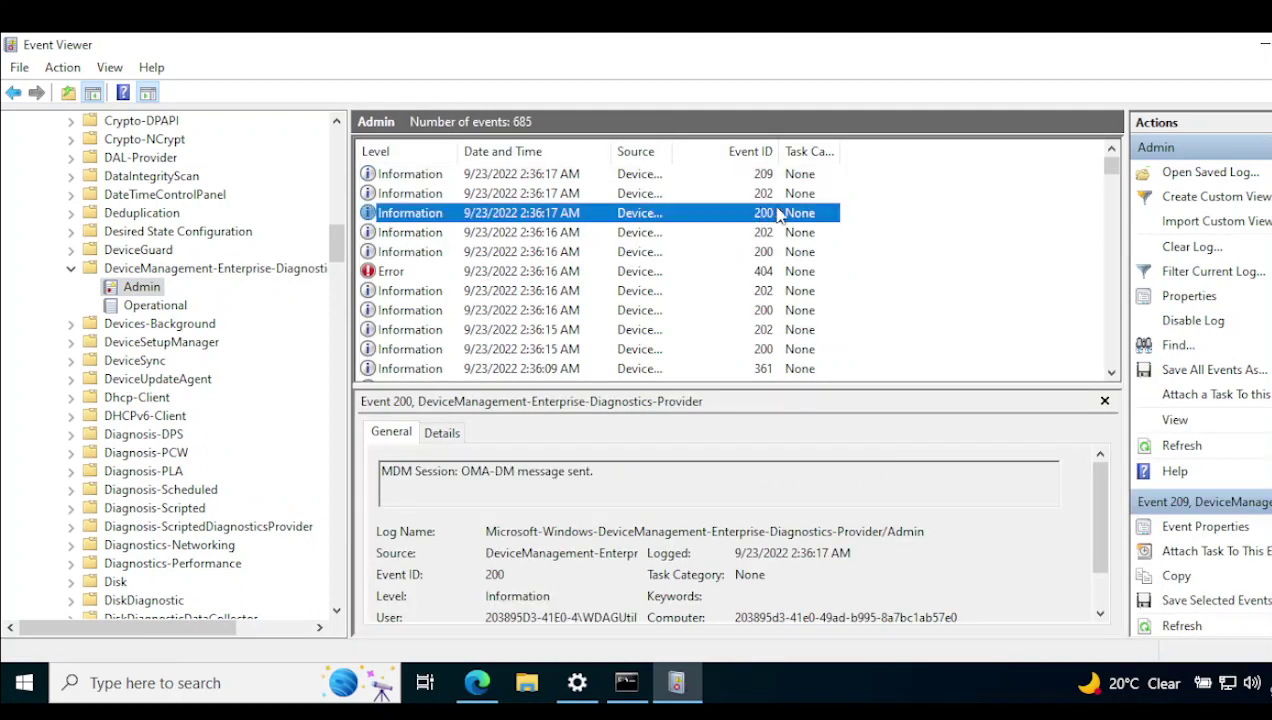
{"action": "left_click", "coordinate": [1111, 373]}
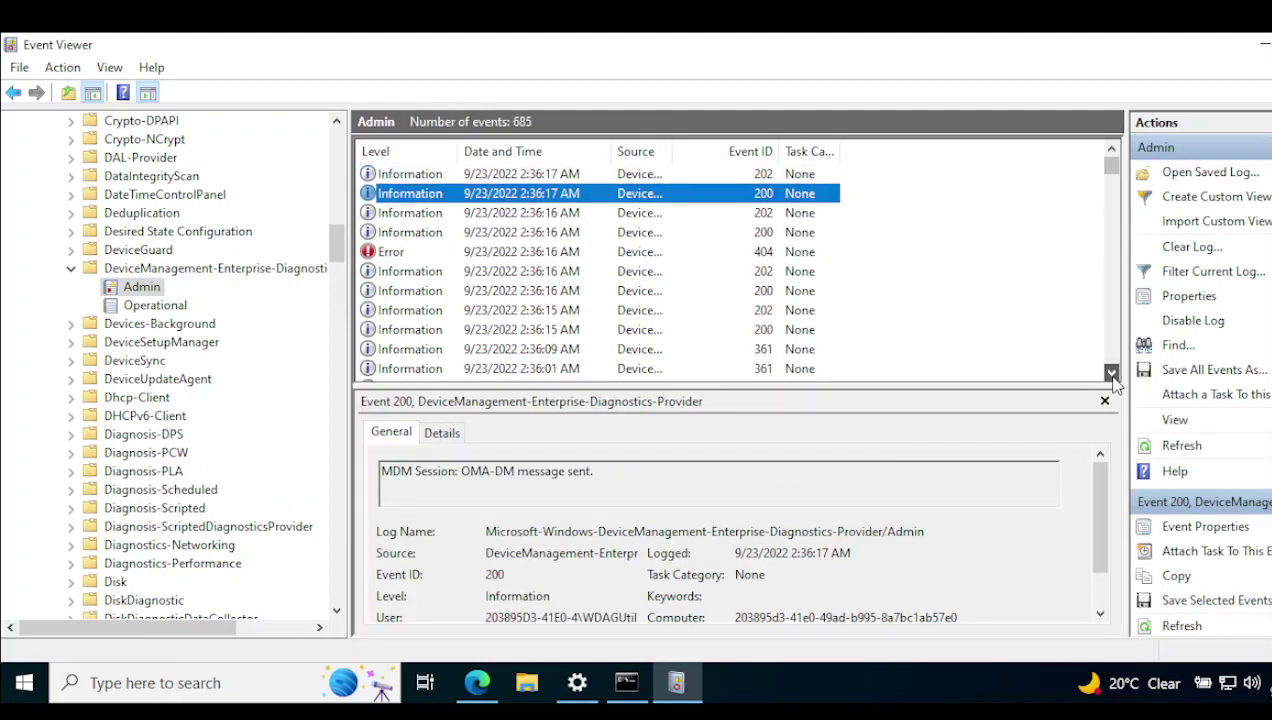
Filter the Admin log to show only Event ID 72.
{"action": "left_click", "coordinate": [1196, 275]}
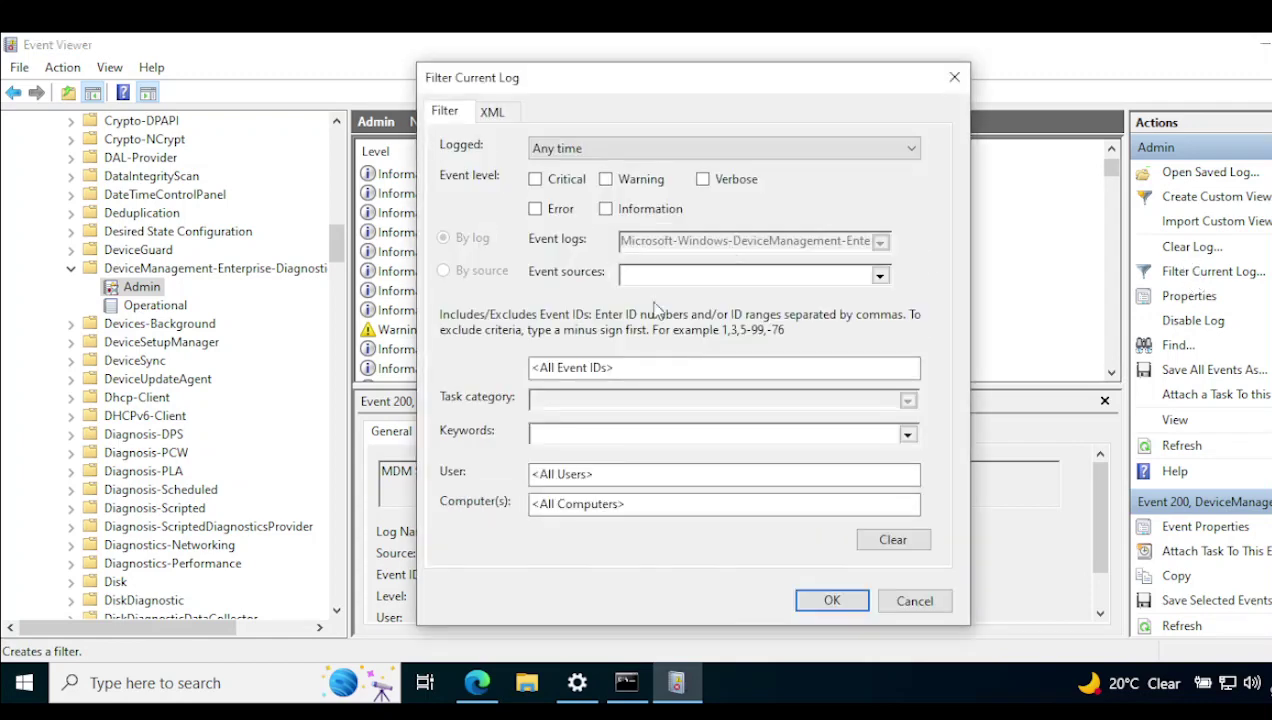
{"action": "left_click", "coordinate": [627, 369]}
{"action": "key", "text": "Return"}
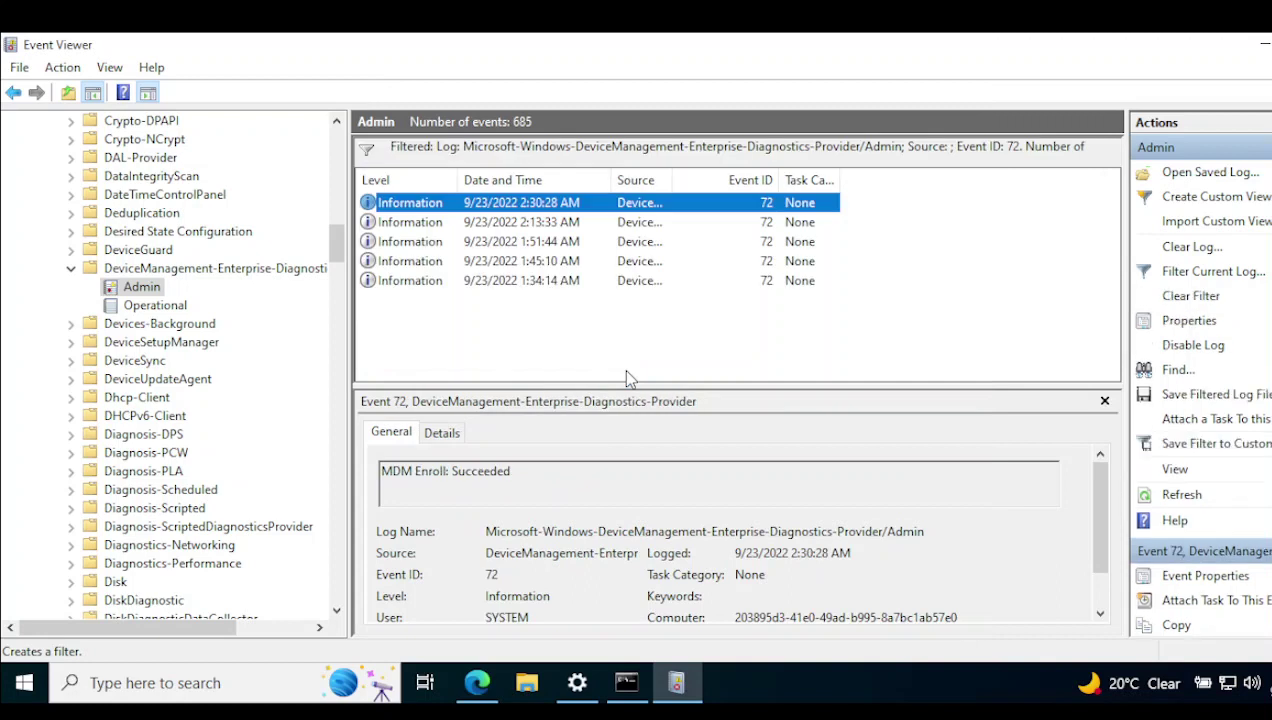
Review the 2:13:33 AM and 2:30:28 AM MDM Enroll: Succeeded events, then view the Operational log.
{"action": "left_click_drag", "start_coordinate": [700, 173], "coordinate": [990, 181]}
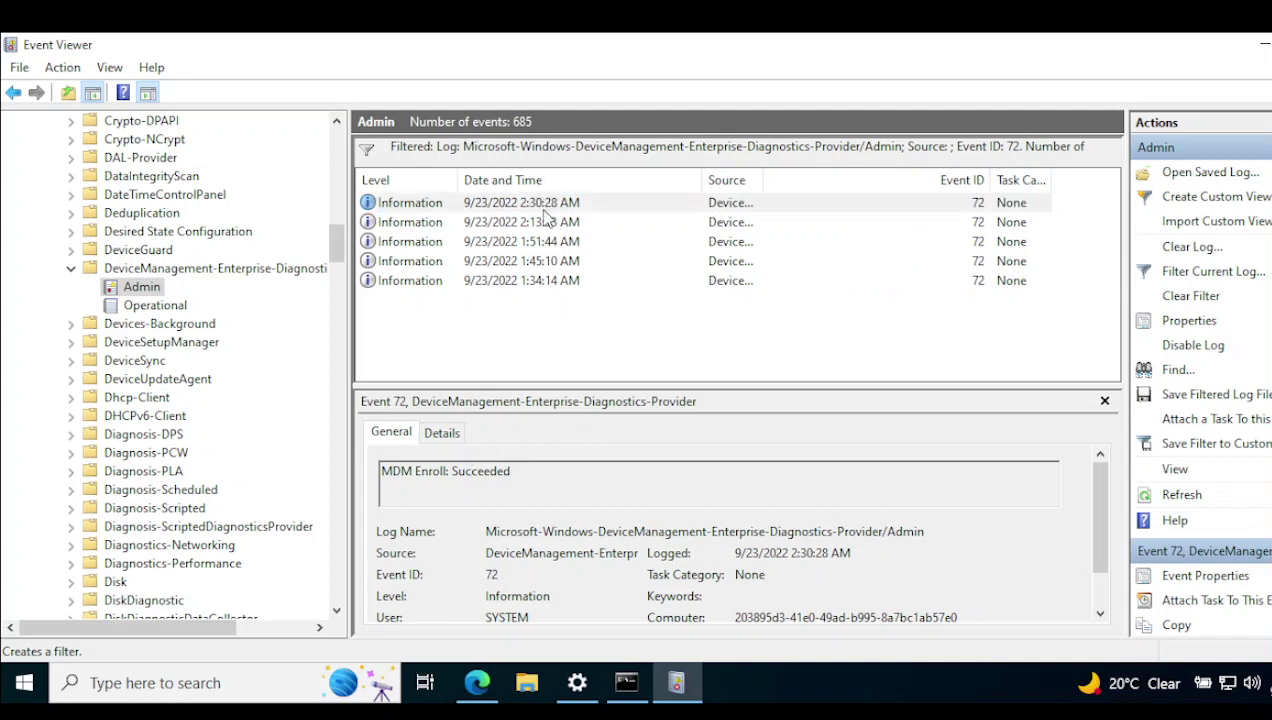
{"action": "left_click", "coordinate": [577, 224]}
{"action": "left_click", "coordinate": [572, 204]}
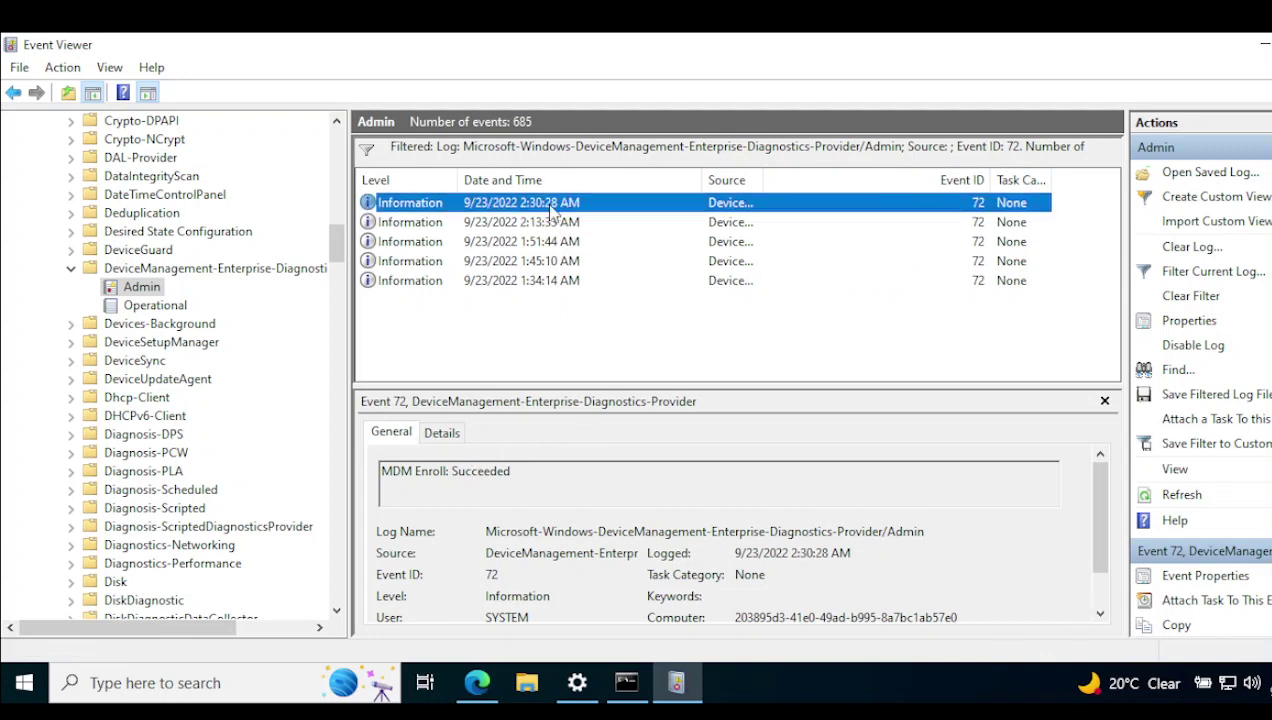
{"action": "left_click_drag", "start_coordinate": [700, 182], "coordinate": [616, 182]}
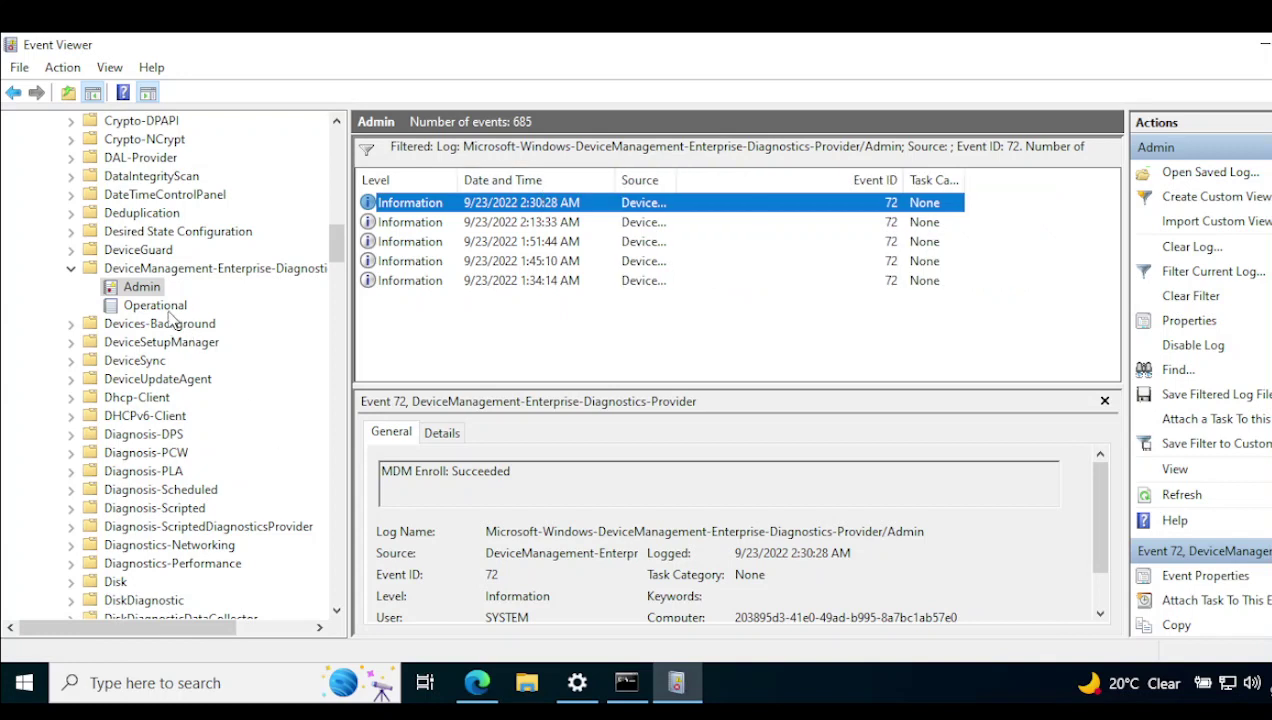
{"action": "left_click", "coordinate": [166, 309]}
{"action": "left_click", "coordinate": [165, 326]}
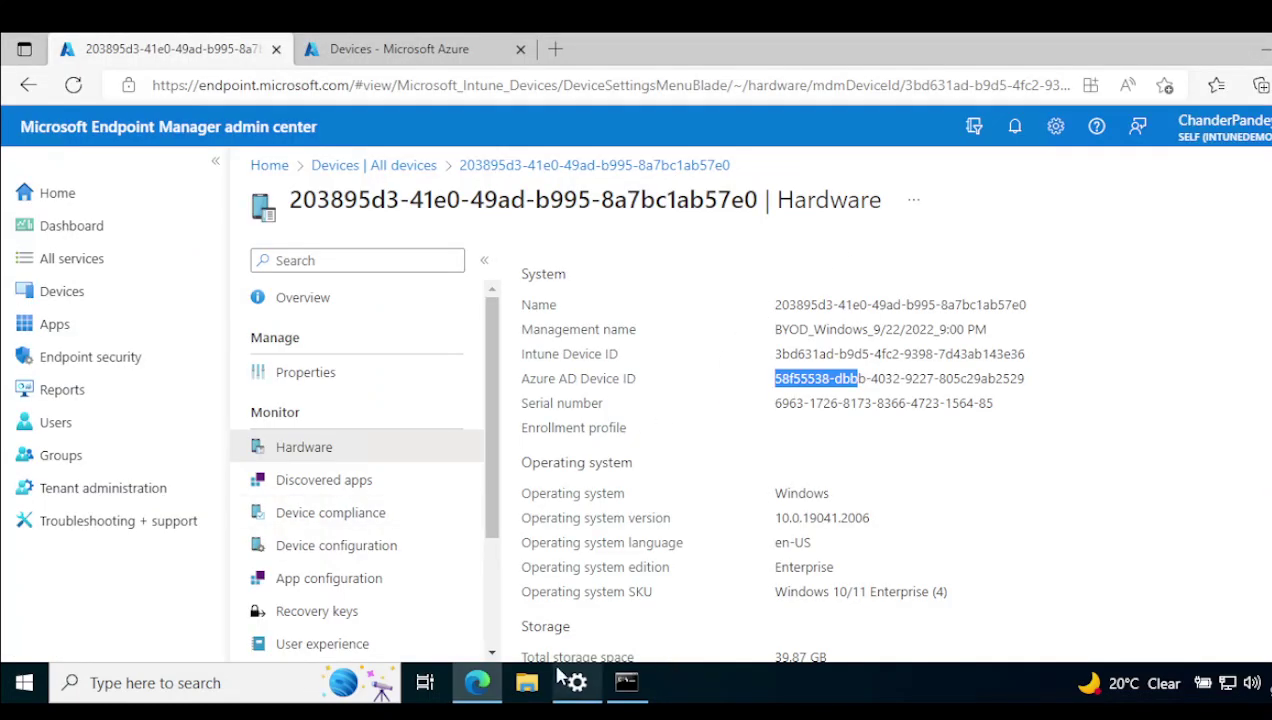
From the device's Overview page, delete the Windows device from Intune and confirm with Yes.
{"action": "left_click", "coordinate": [358, 482]}
{"action": "left_click", "coordinate": [322, 452]}
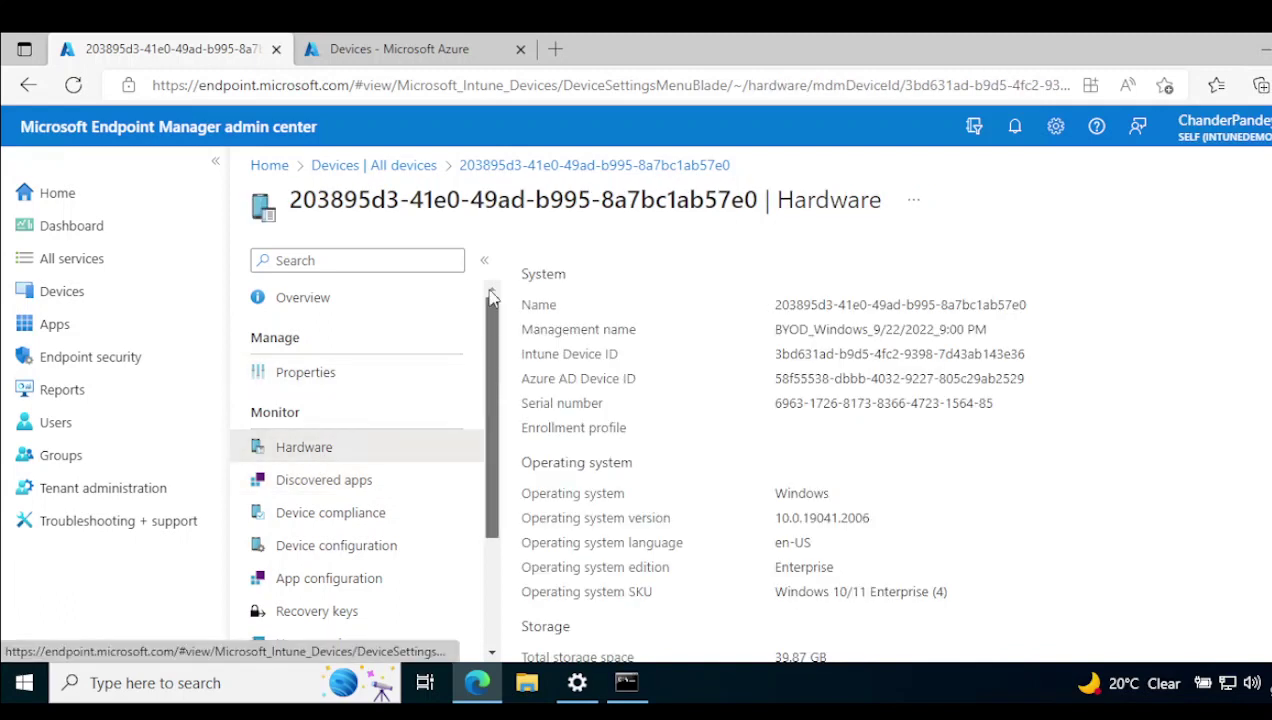
{"action": "left_click", "coordinate": [308, 314]}
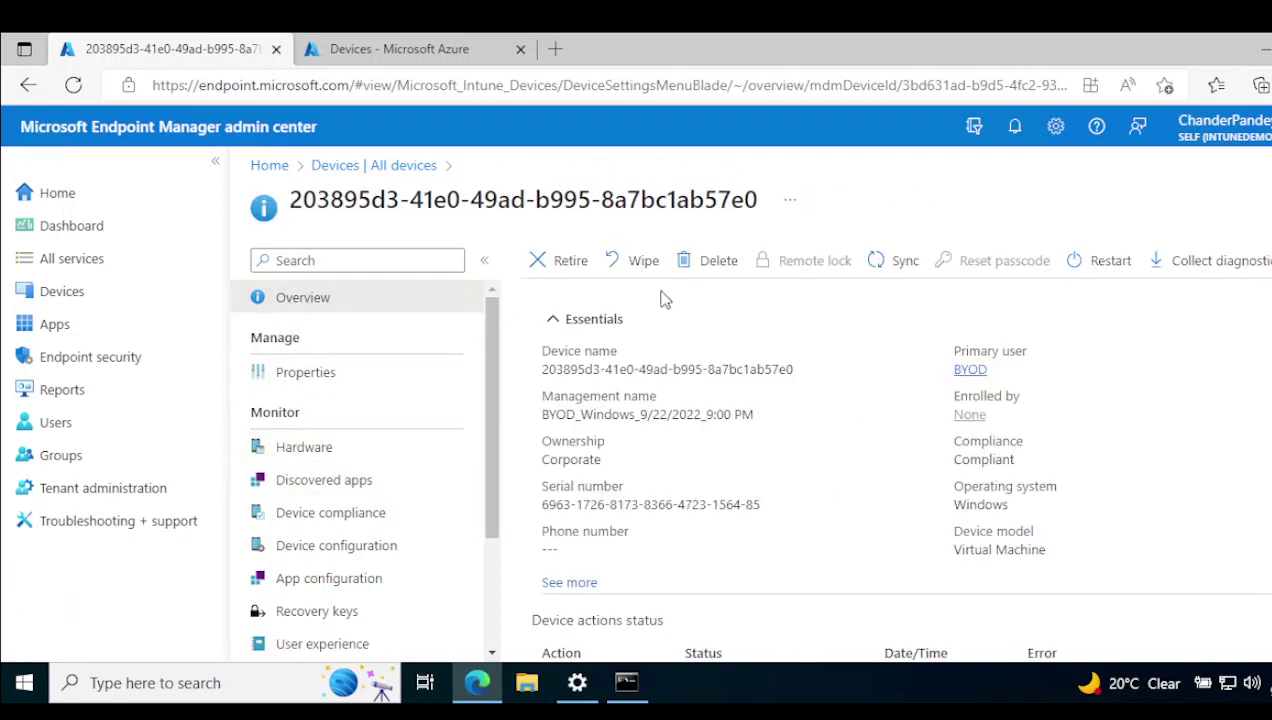
{"action": "left_click", "coordinate": [716, 268]}
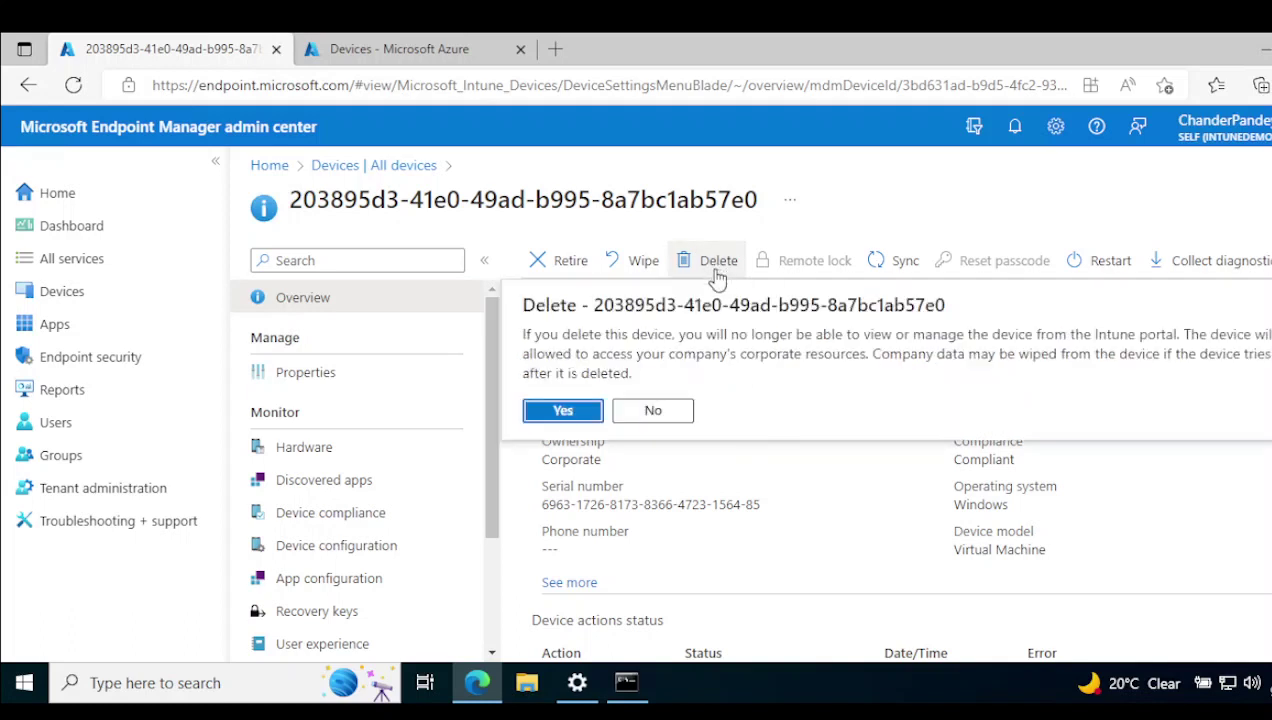
{"action": "left_click", "coordinate": [562, 411]}
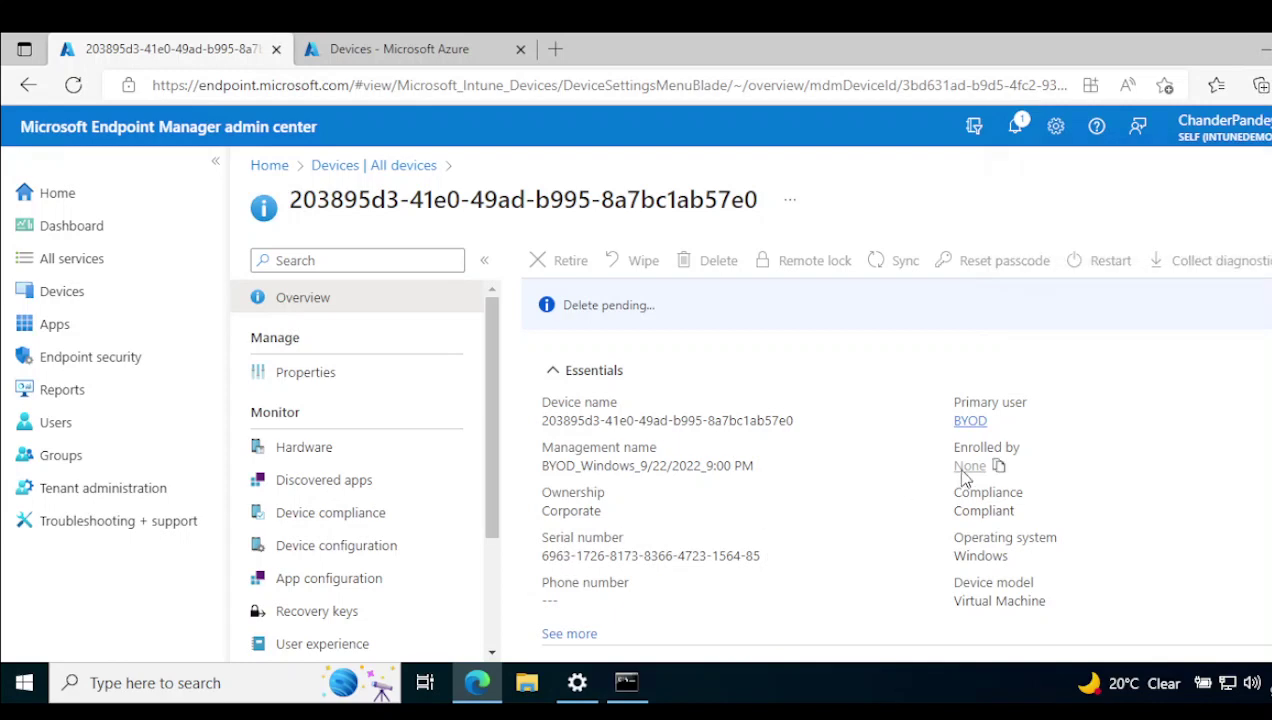
Check Settings > Accounts > Access work or school shows no workplace account, then return to Edge.
{"action": "left_click", "coordinate": [24, 683]}
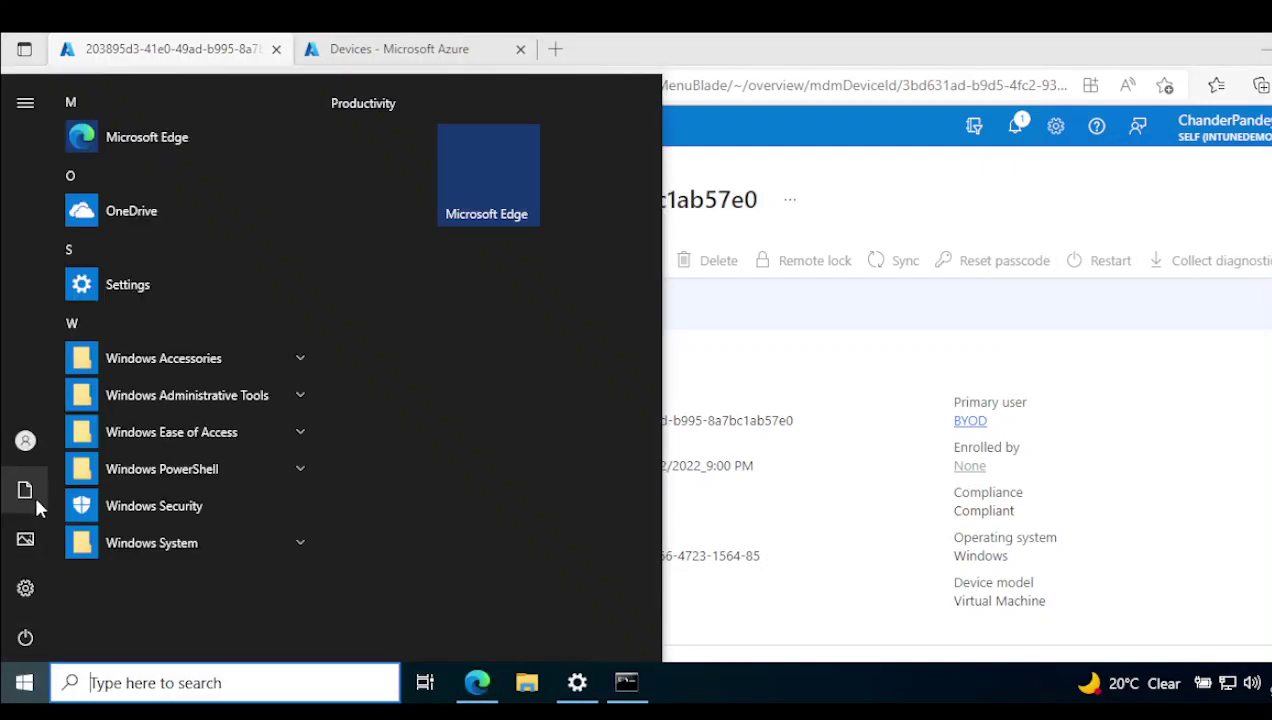
{"action": "left_click", "coordinate": [26, 447]}
{"action": "left_click", "coordinate": [58, 327]}
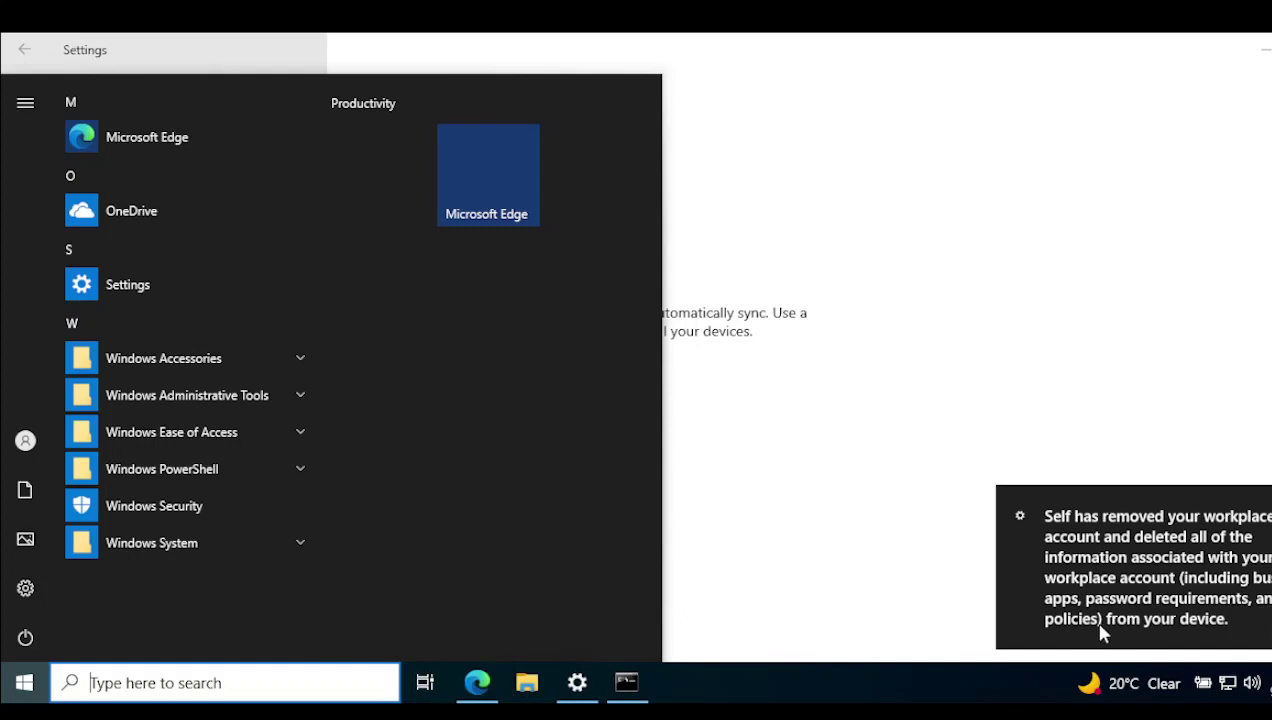
{"action": "left_click", "coordinate": [857, 521]}
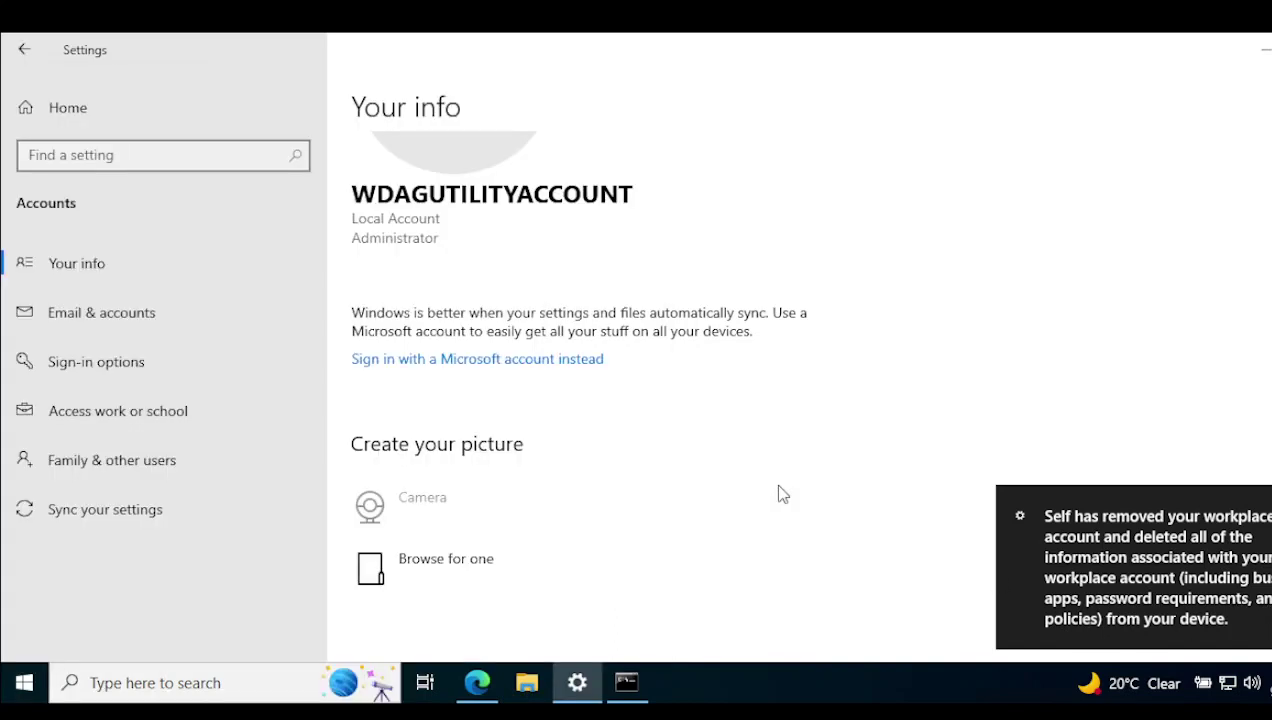
{"action": "left_click", "coordinate": [152, 423]}
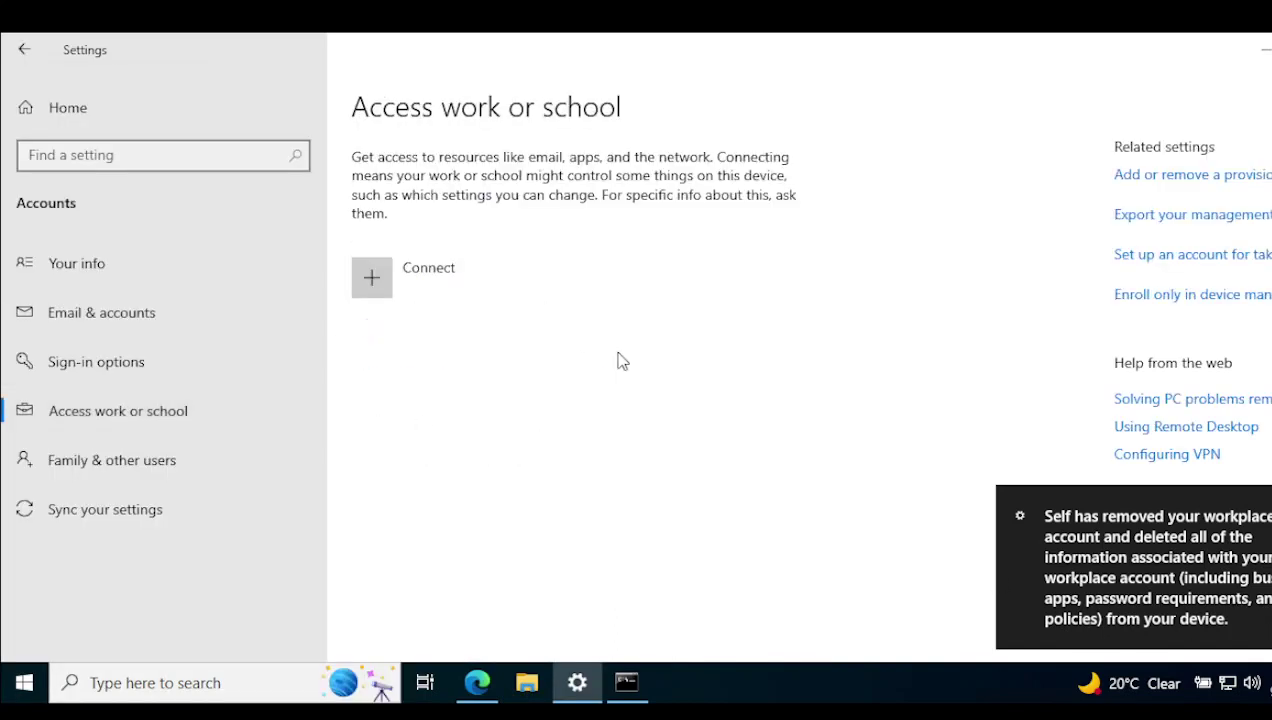
{"action": "left_click", "coordinate": [424, 285]}
{"action": "left_click", "coordinate": [1000, 50]}
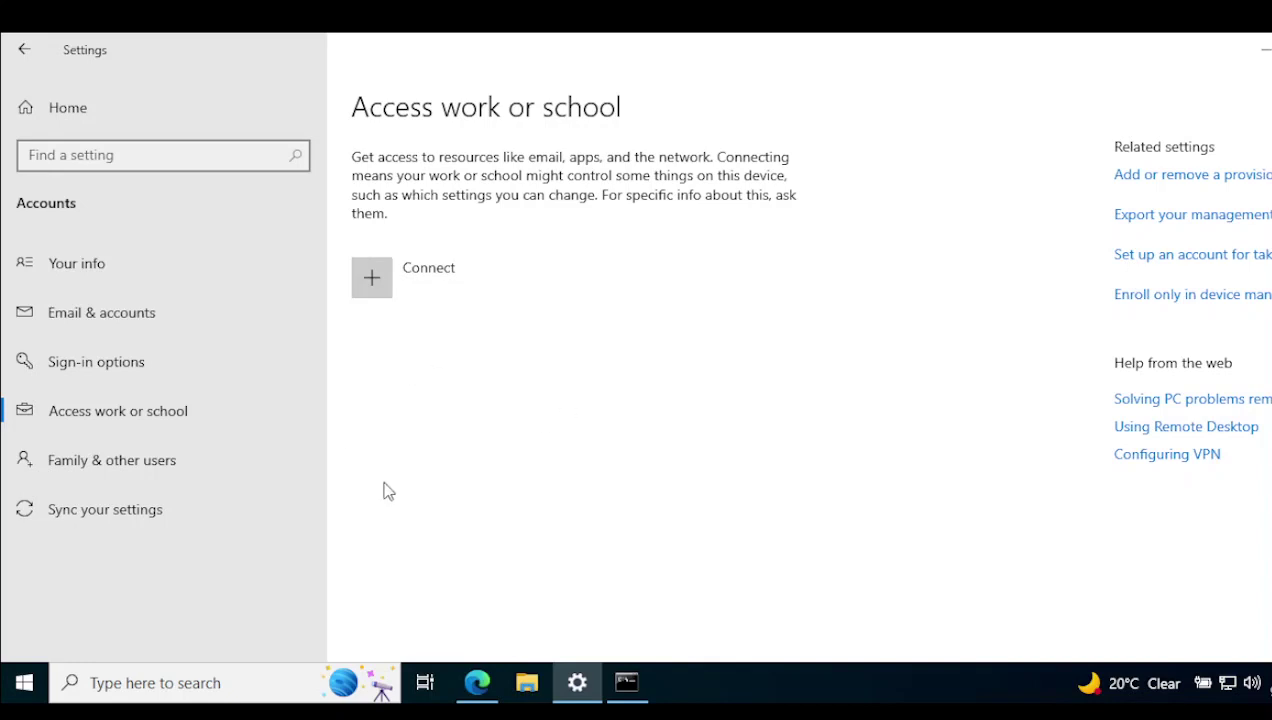
{"action": "left_click", "coordinate": [480, 683]}
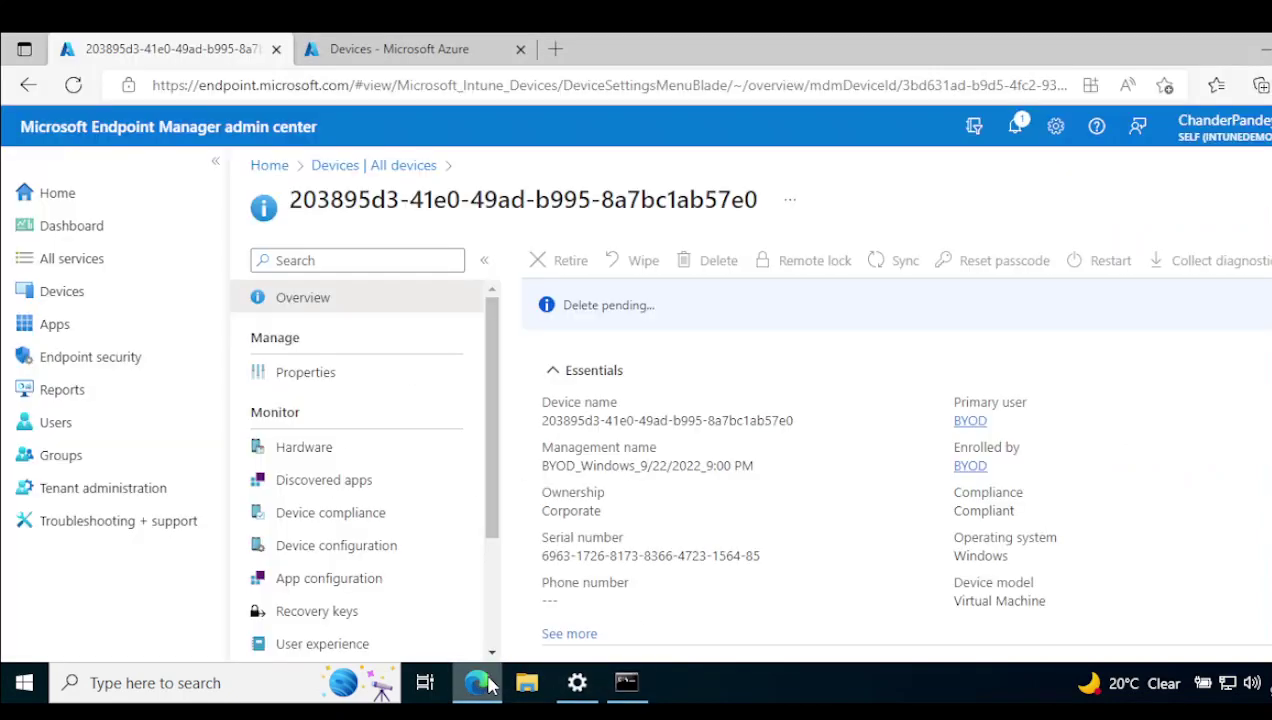
Refresh the Intune All devices list, confirm the deleted device's page reports Not found, then go to the Azure devices list.
{"action": "left_click", "coordinate": [372, 166]}
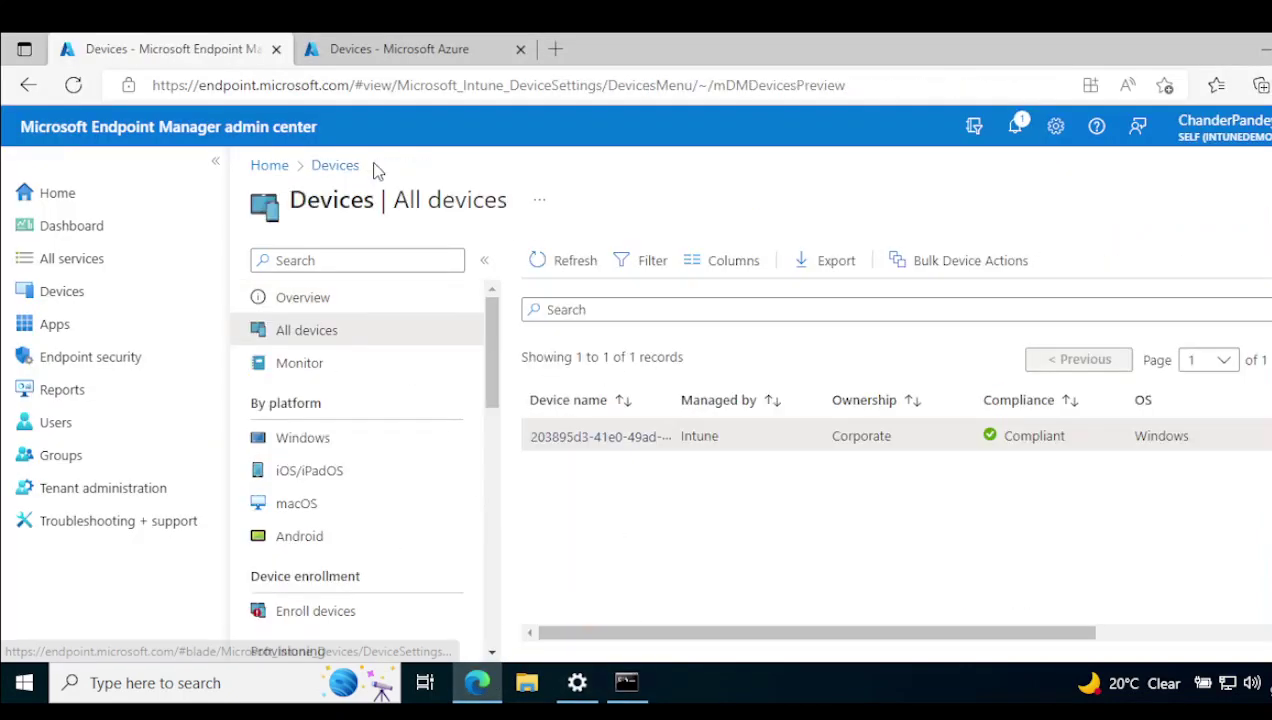
{"action": "left_click", "coordinate": [578, 263]}
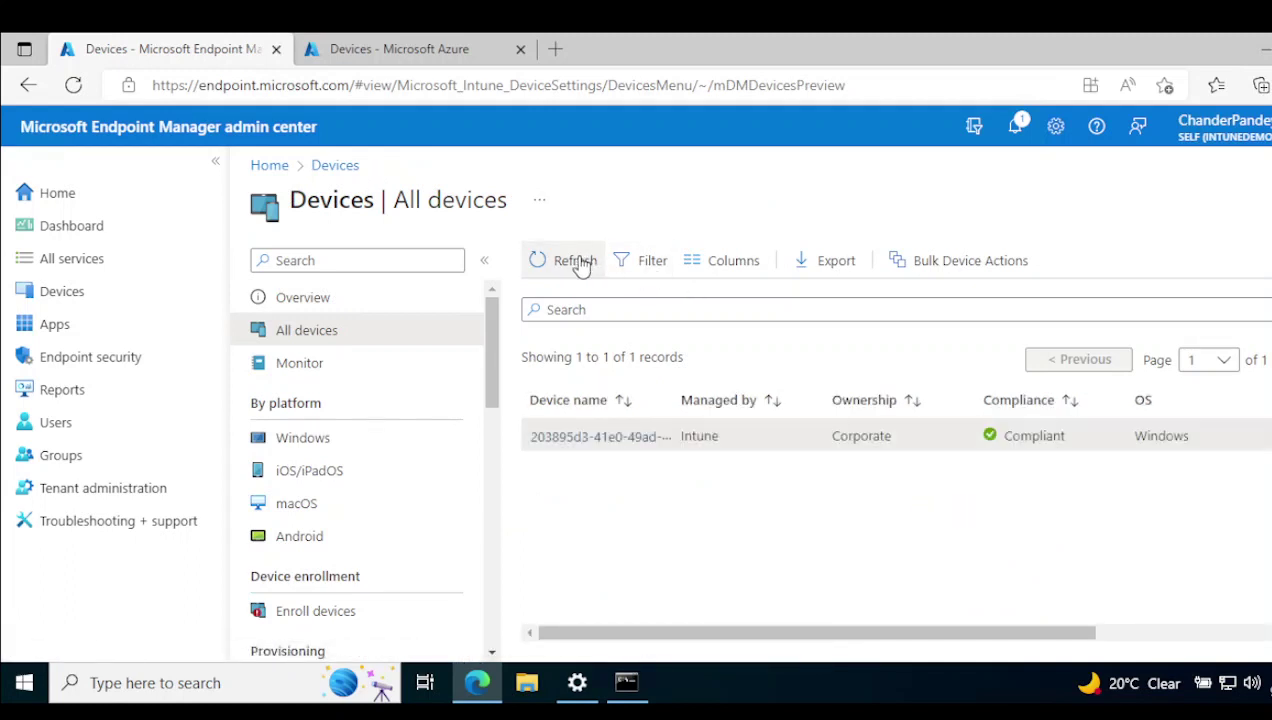
{"action": "left_click", "coordinate": [576, 262]}
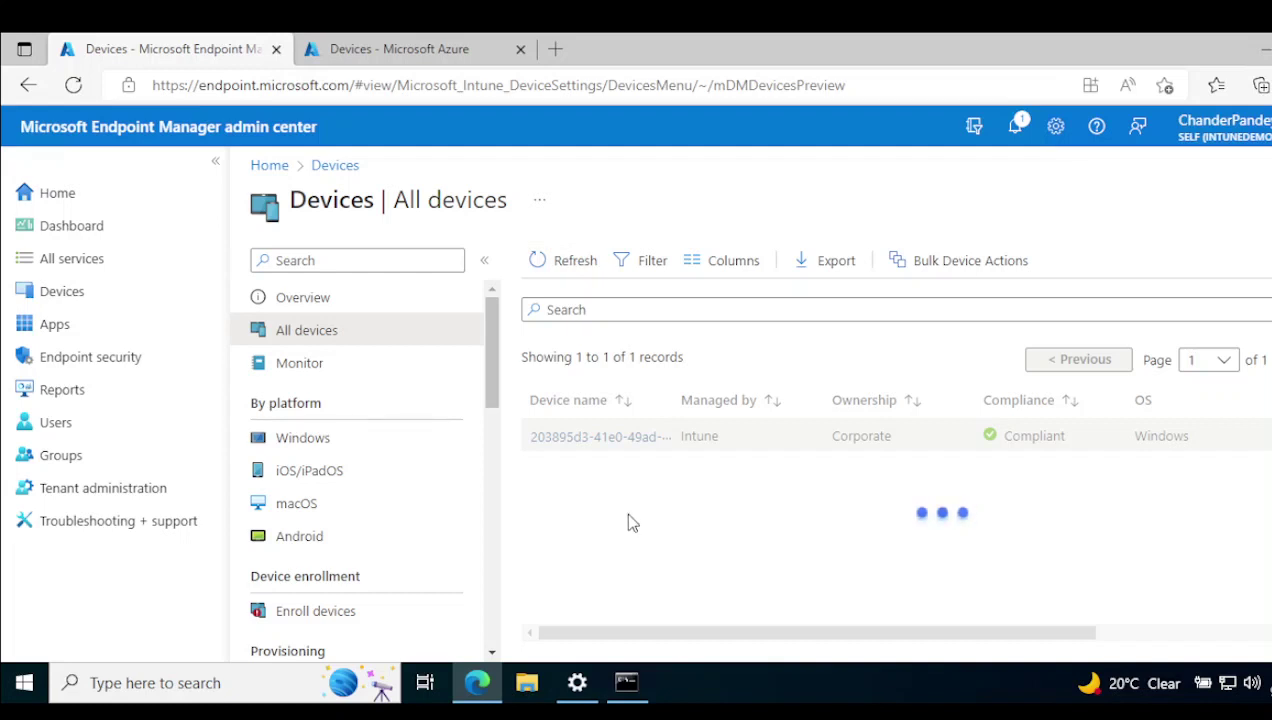
{"action": "left_click", "coordinate": [580, 273]}
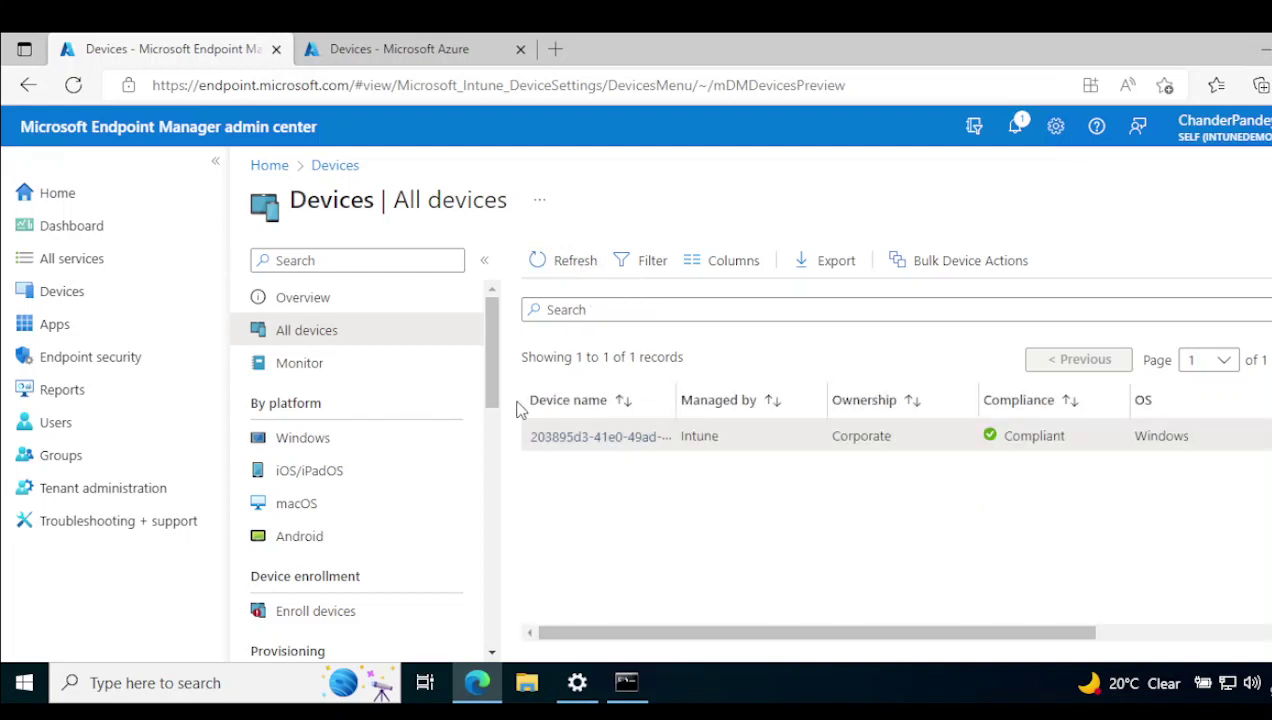
{"action": "left_click", "coordinate": [568, 270]}
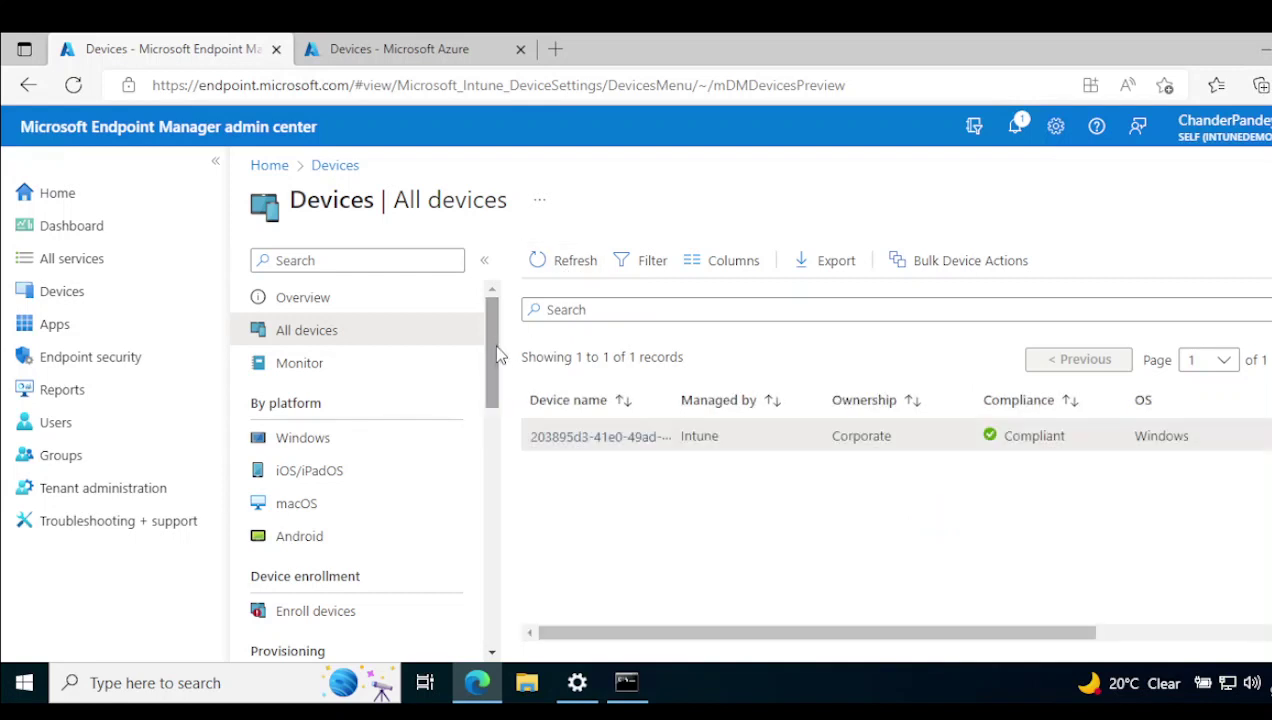
{"action": "left_click", "coordinate": [568, 438]}
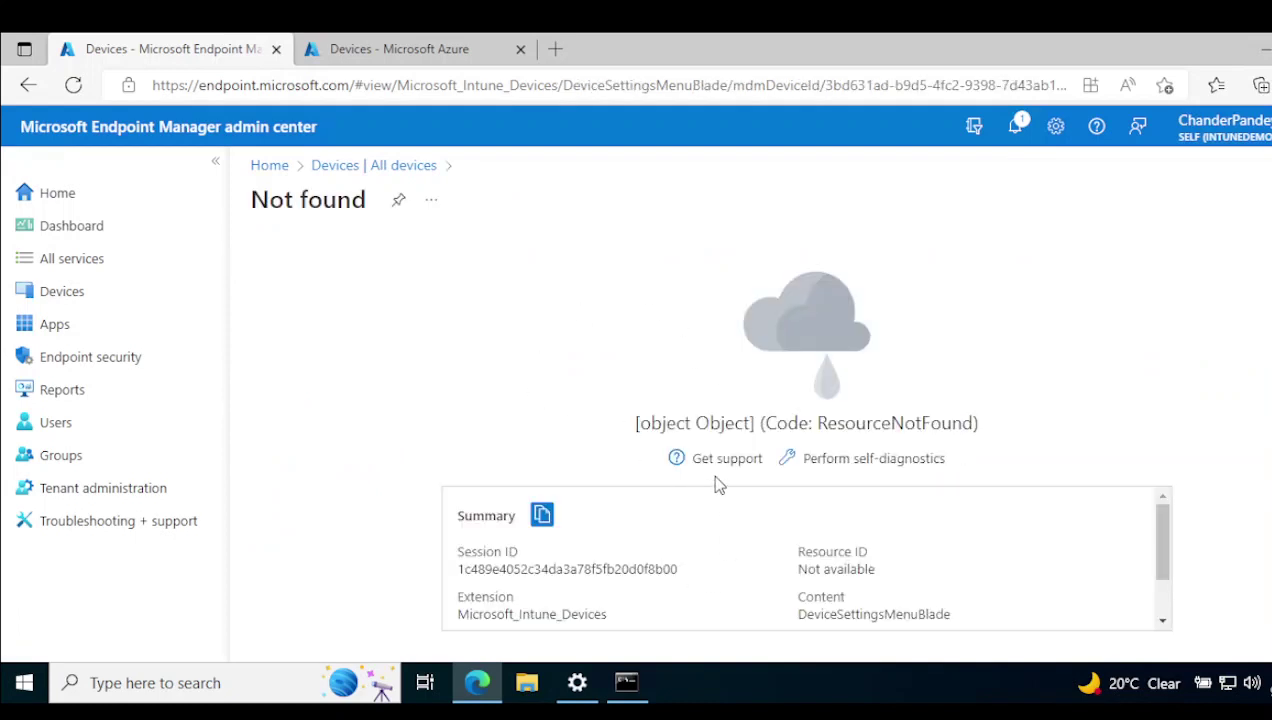
{"action": "left_click", "coordinate": [392, 48]}
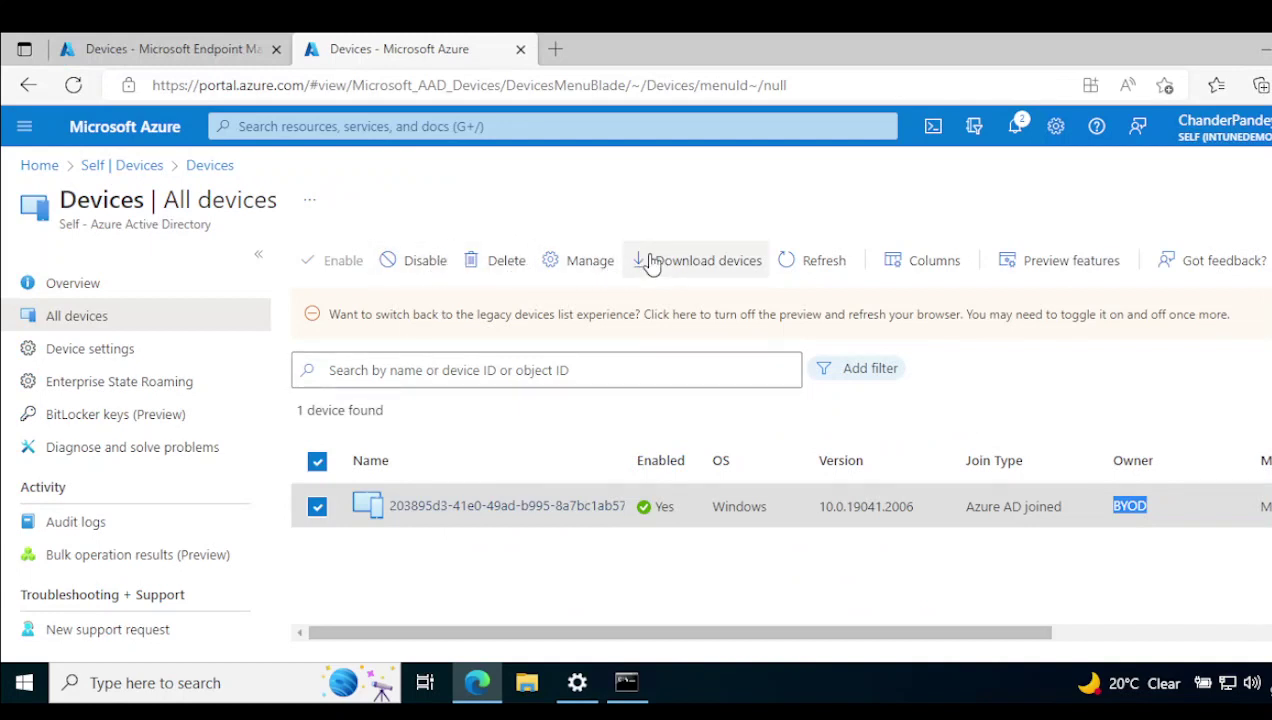
Refresh the Azure AD All devices list so it shows 0 devices found.
{"action": "left_click", "coordinate": [820, 262]}
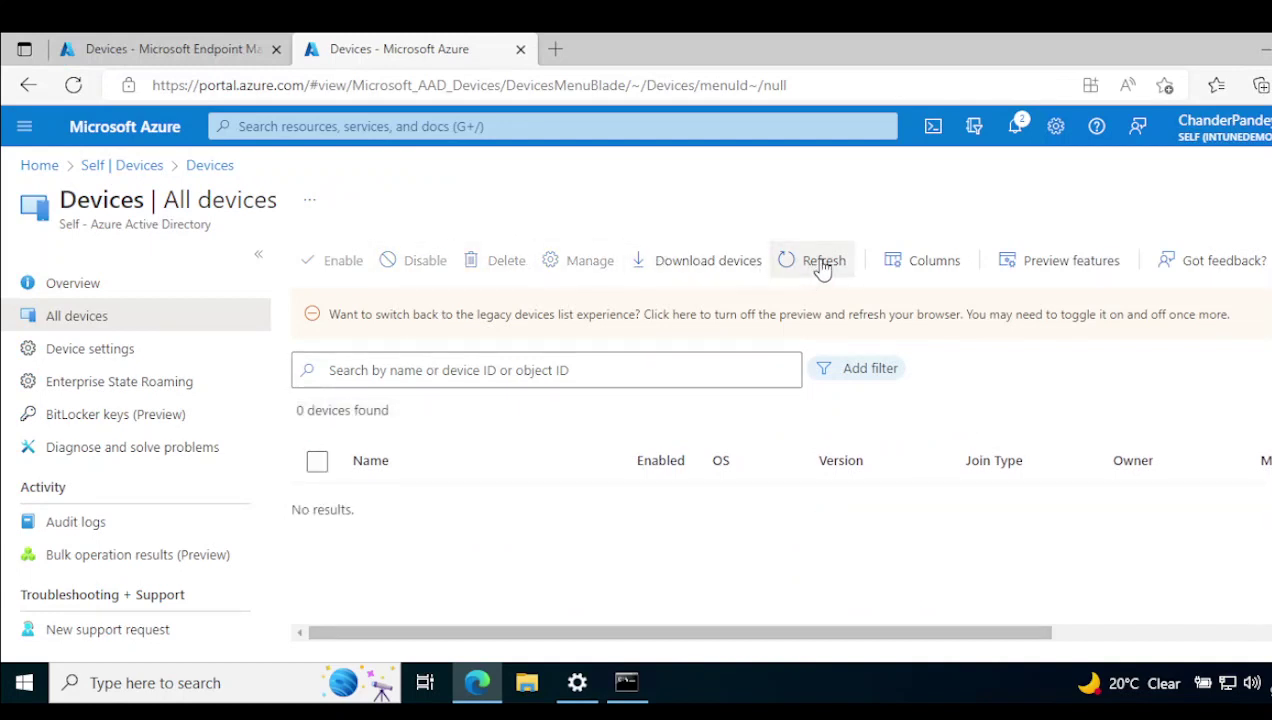